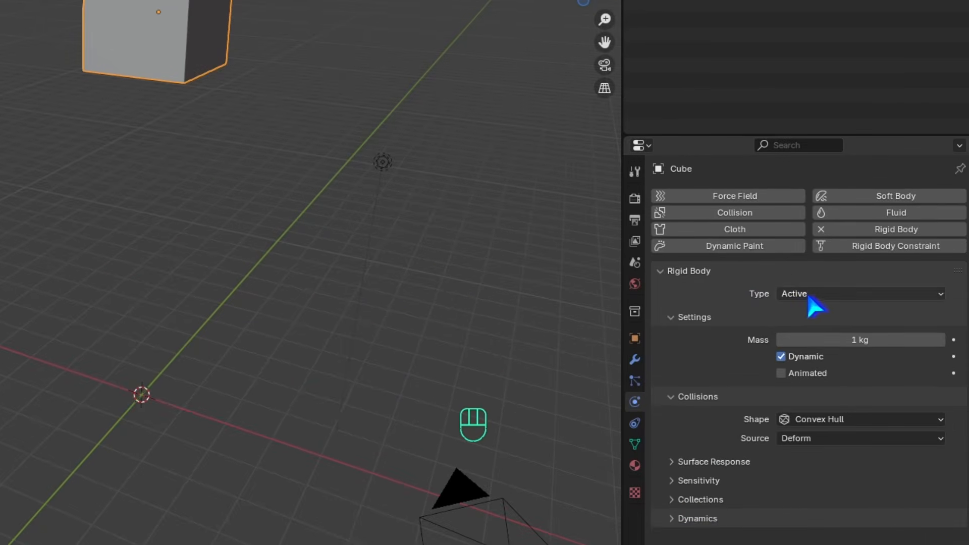
- Set the cube's rigid body type to Active and play the falling simulation
left_click(860, 289)
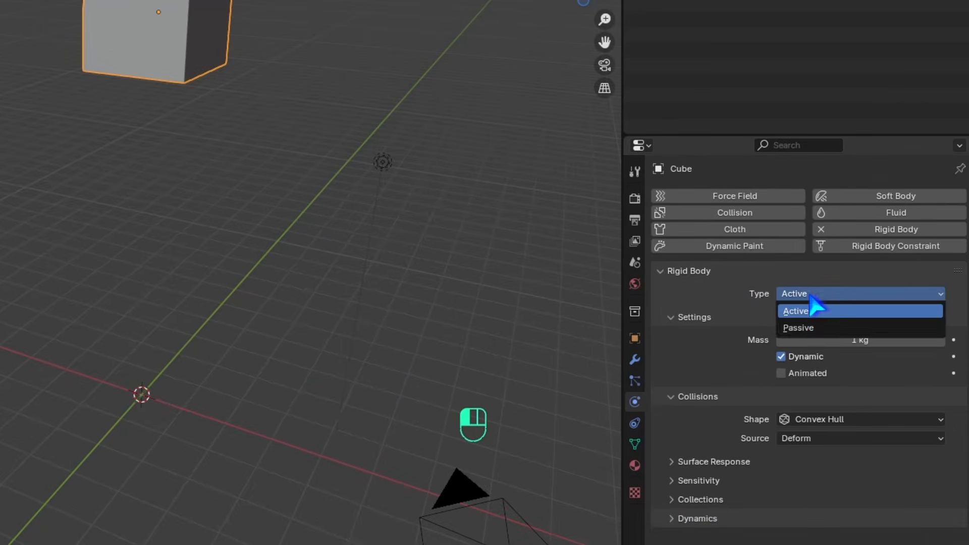
left_click(786, 306)
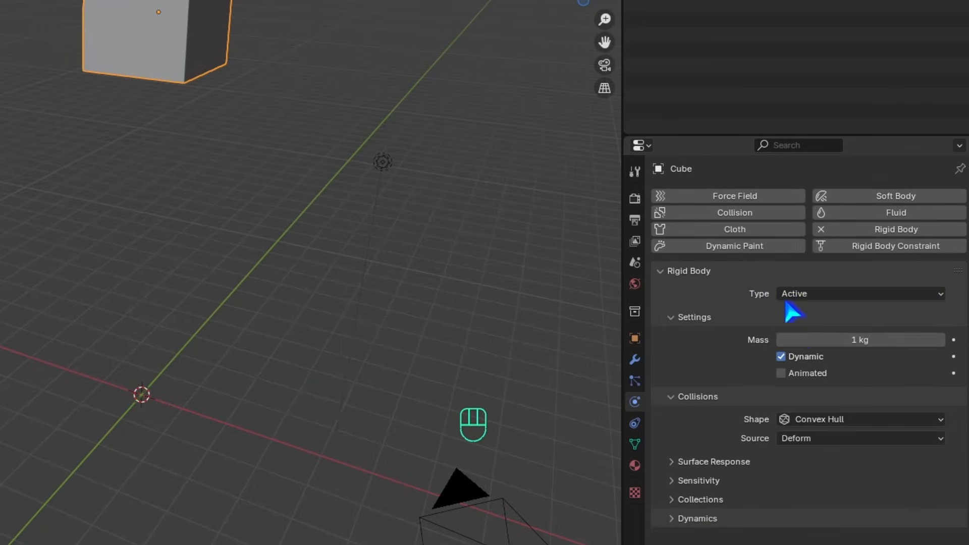
key("space")
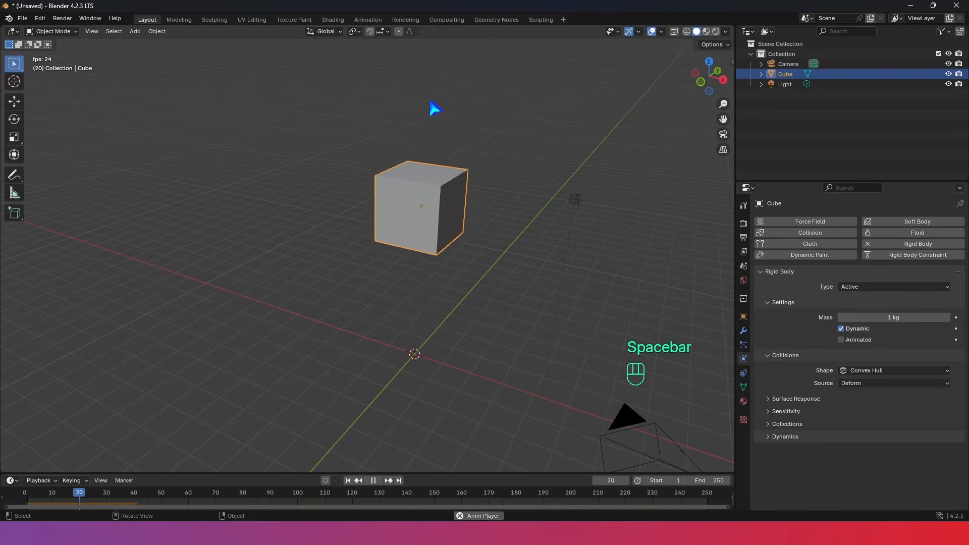
key("space")
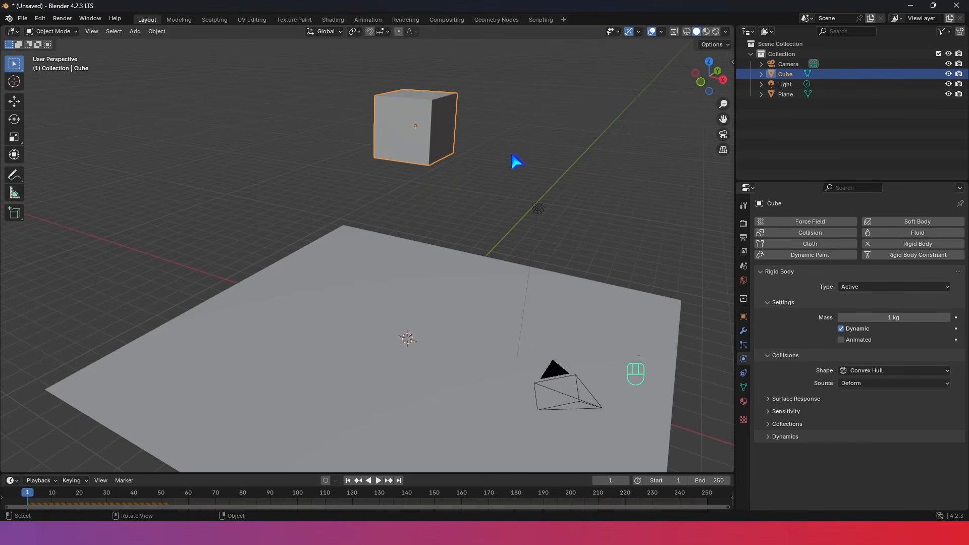
key("space")
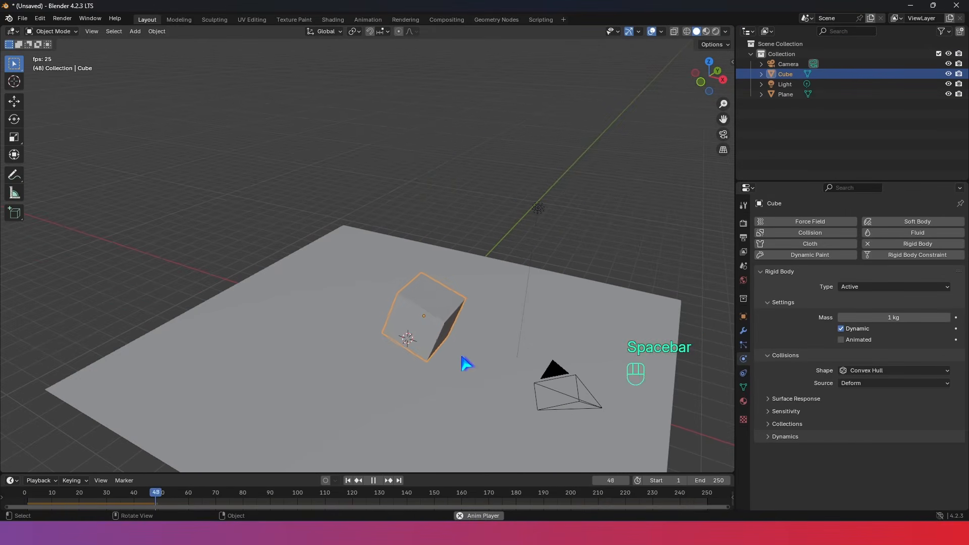
key("space")
- Set the plane's rigid body type to Passive and play the simulation from the first frame
middle_click_drag(472, 352, 575, 317)
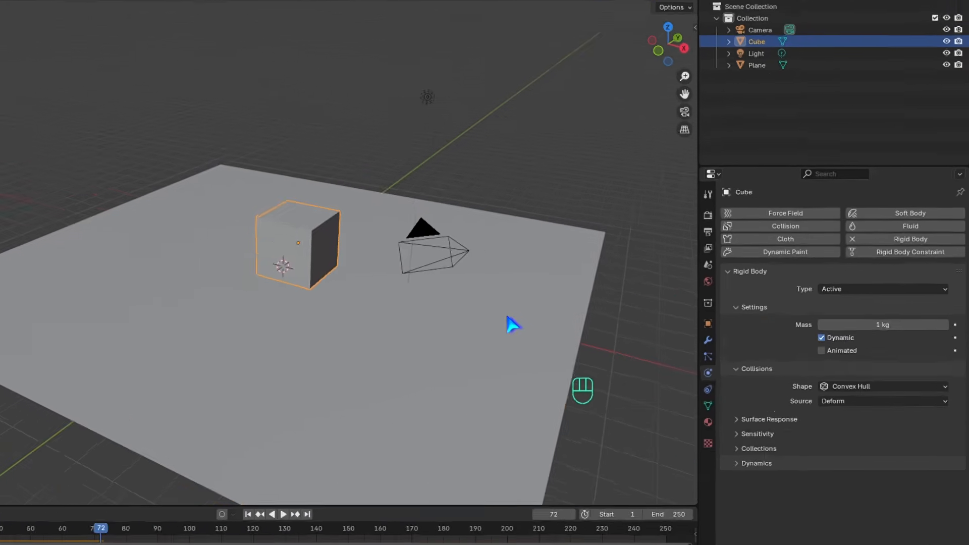
left_click(512, 324)
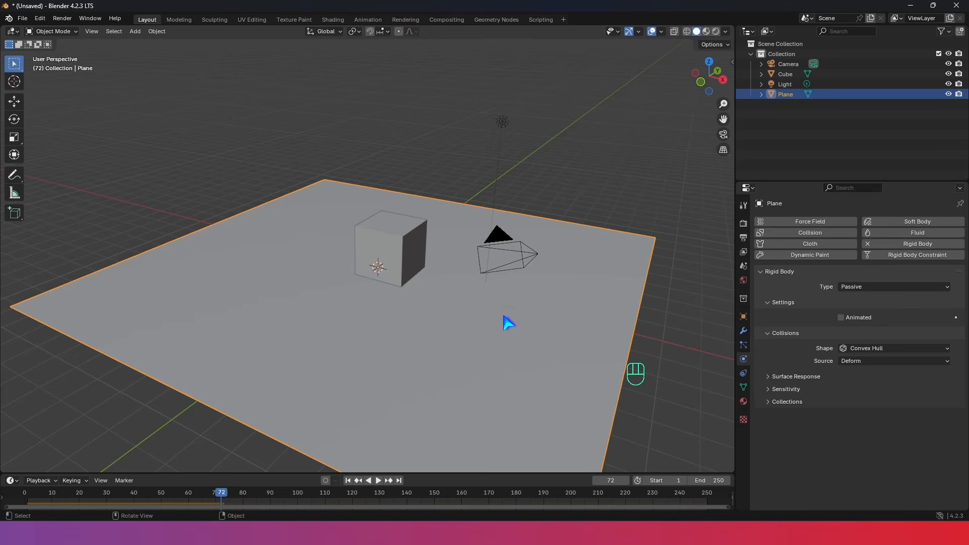
left_click(852, 287)
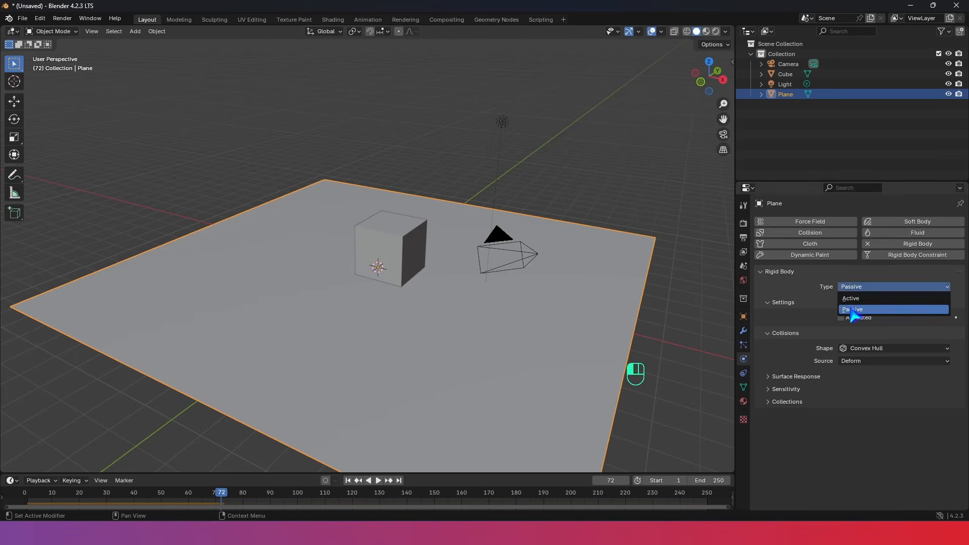
left_click(852, 314)
key("shift+Left")
key("space")
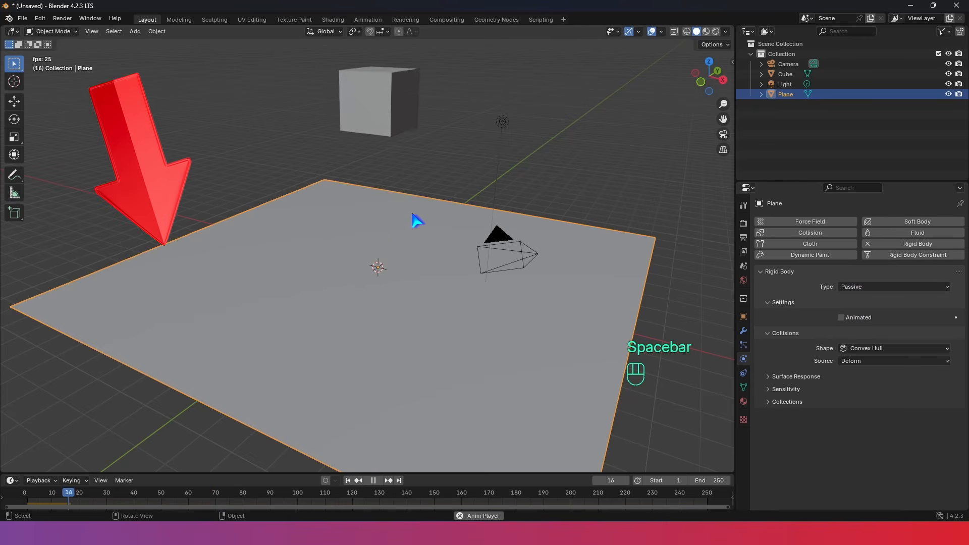
key("space")
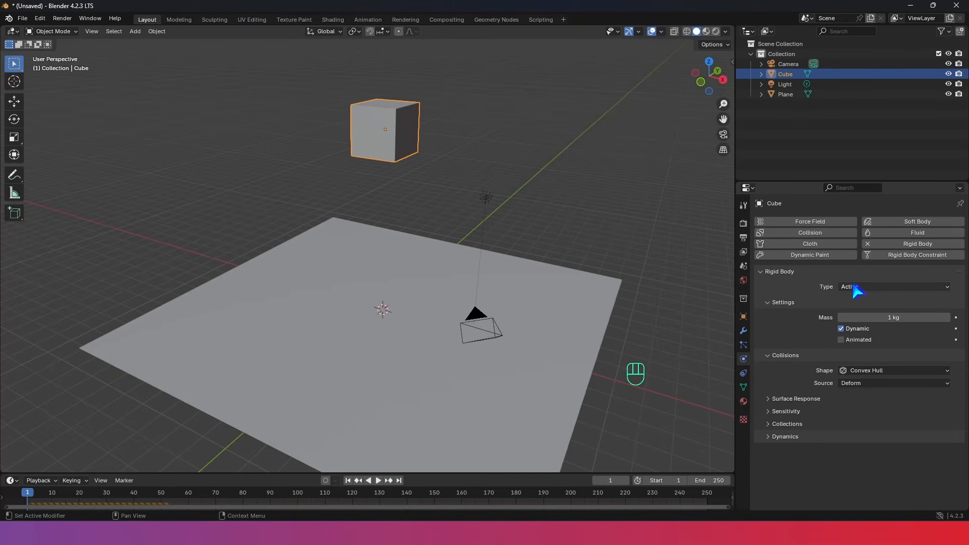
- Switch the cube's rigid body type to Passive and back to Active
left_click(856, 290)
left_click(860, 313)
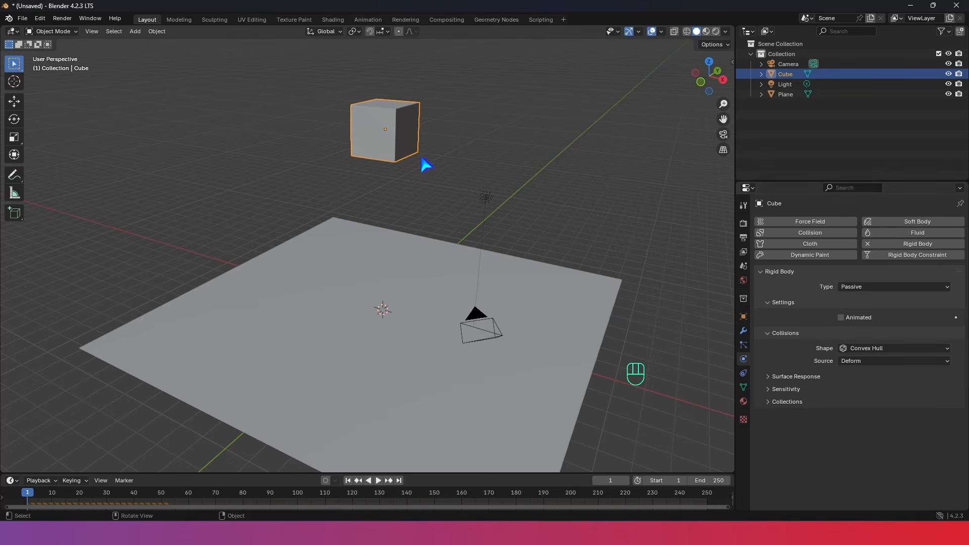
left_click(880, 287)
left_click(865, 308)
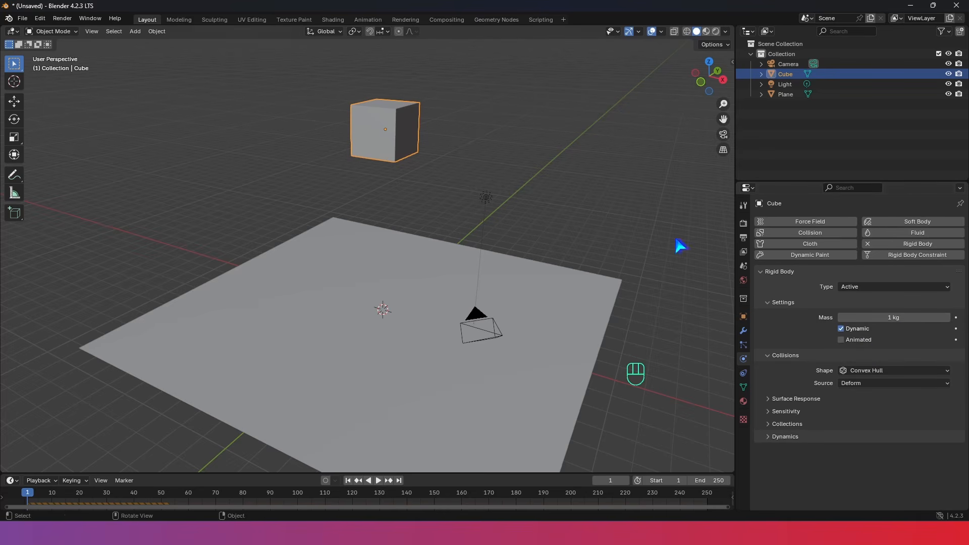
- Compare the rigid body settings of the plane and the cube, and play the simulation of the cube dropping
left_click(560, 306)
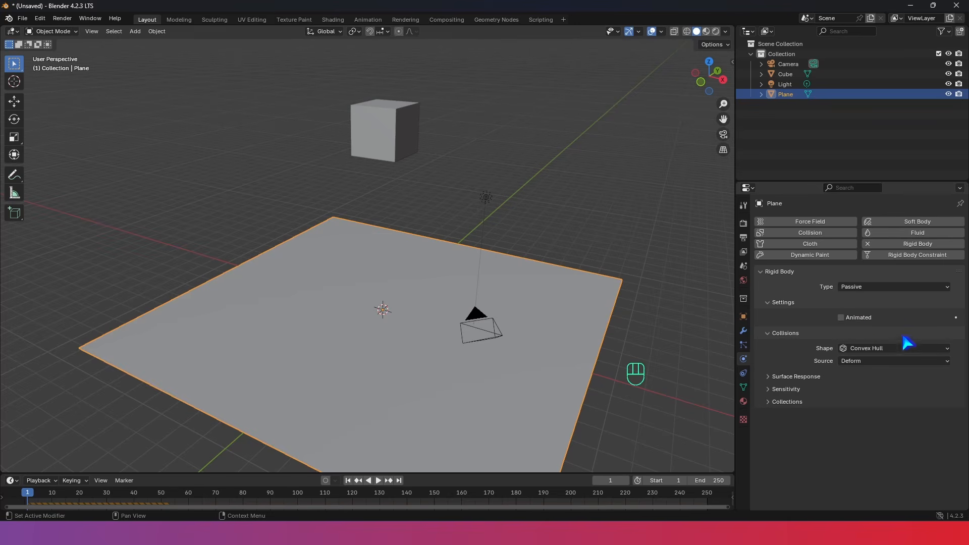
left_click(400, 130)
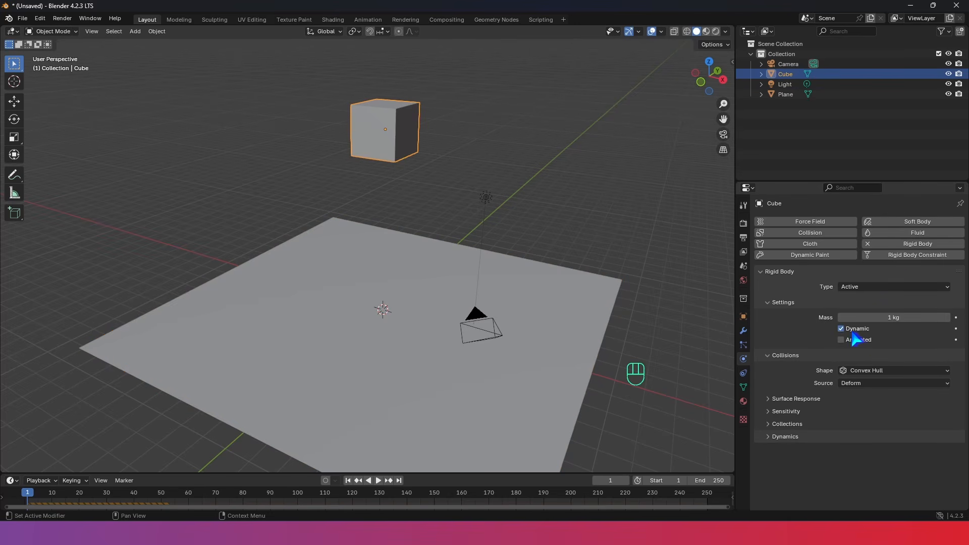
left_click(378, 480)
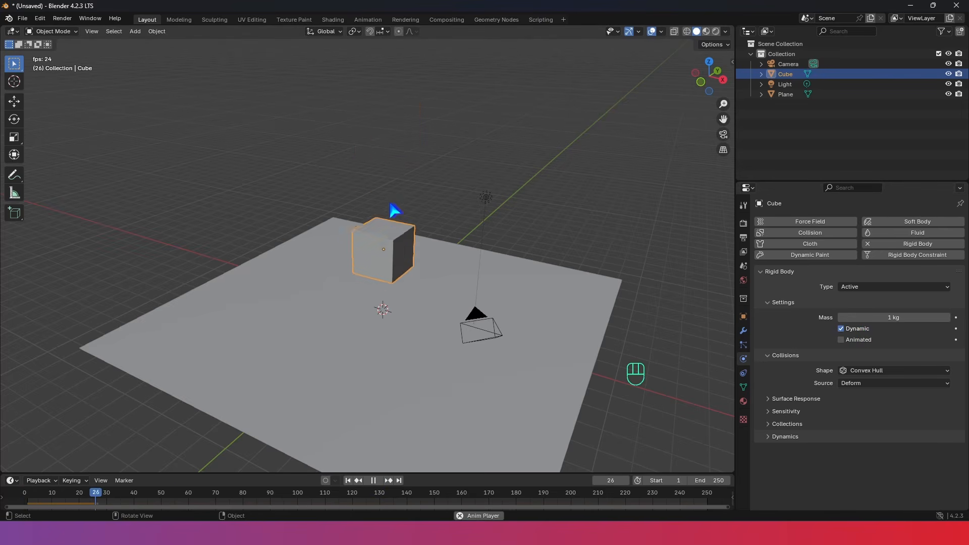
key("space")
key("space")
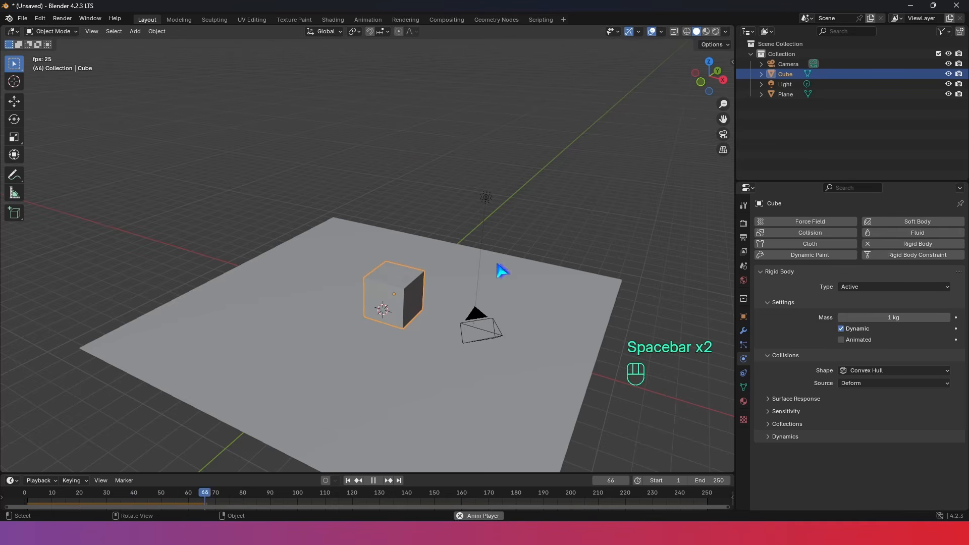
key("space")
key("space")
key("space")
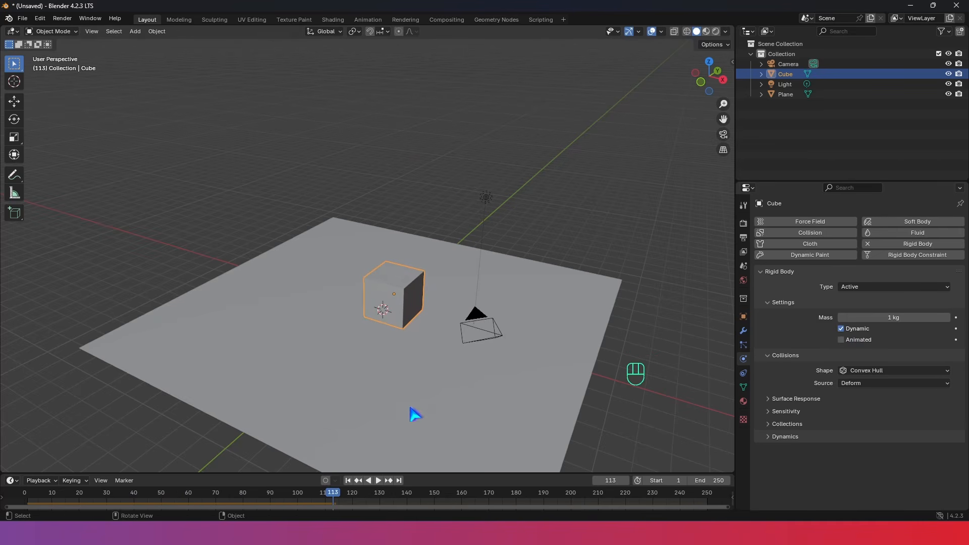
- Play the simulation from the first frame with the cube's Animated option temporarily enabled, and turn the option off again
left_click(348, 480)
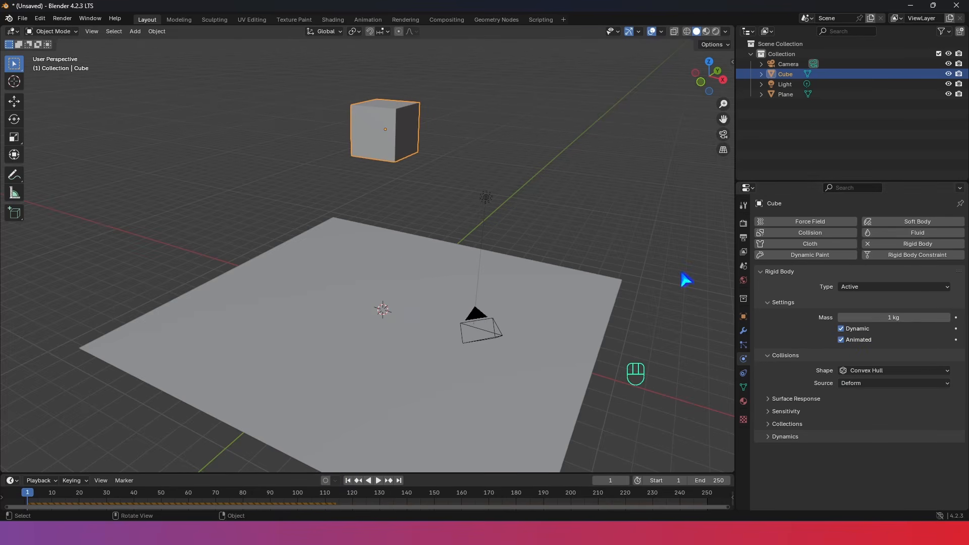
left_click(378, 480)
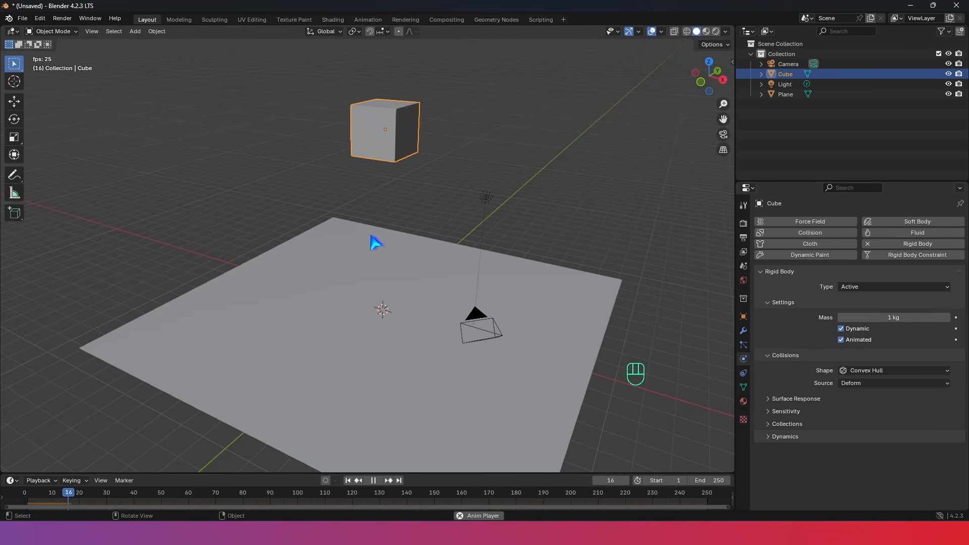
key("space")
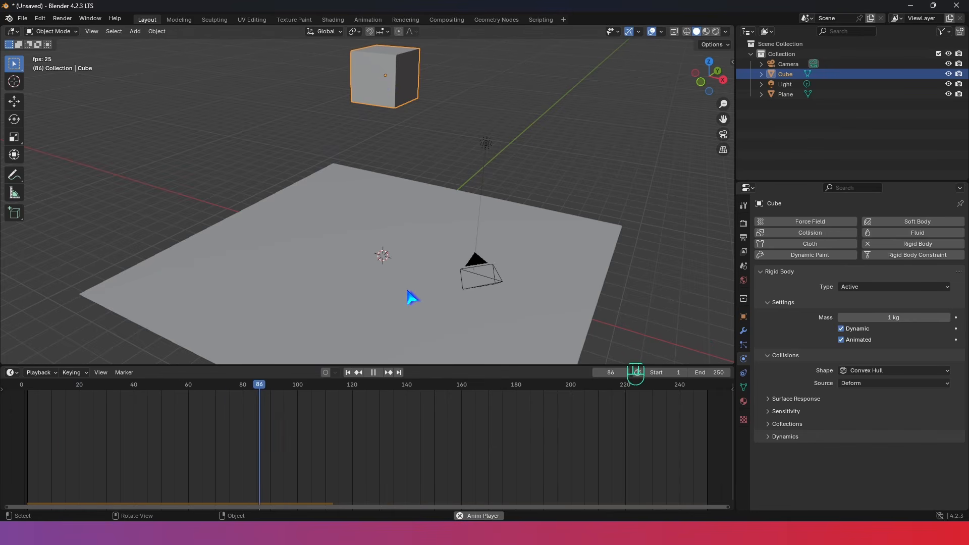
key("space")
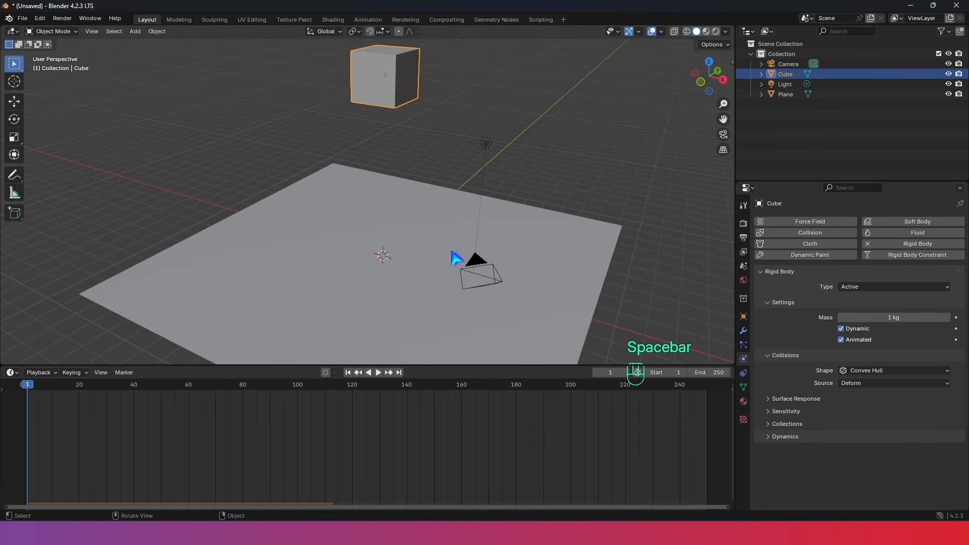
left_click(841, 340)
- Duplicate the cube and place the copy beside the original in the negative X direction
scroll(399, 147, "down", 3)
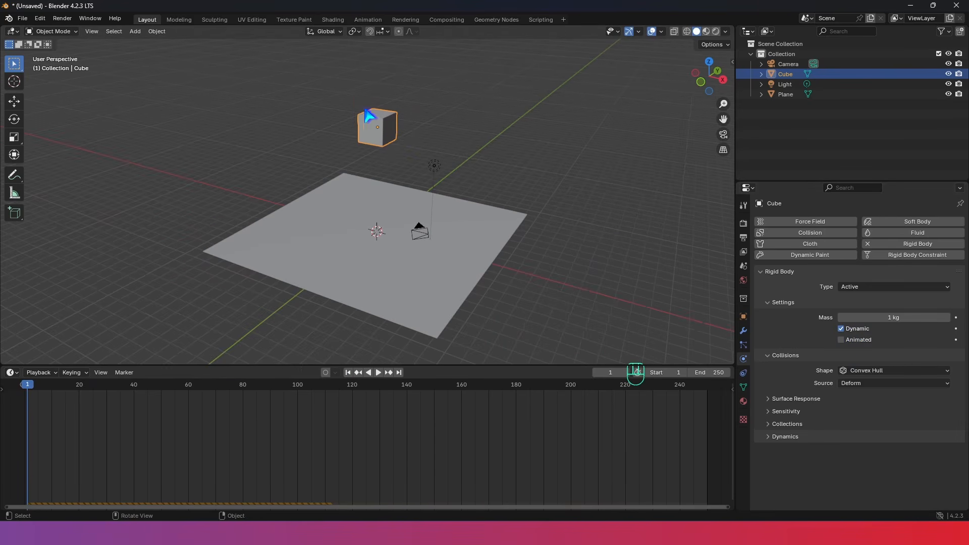
middle_click_drag(382, 135, 443, 152)
key("shift+d")
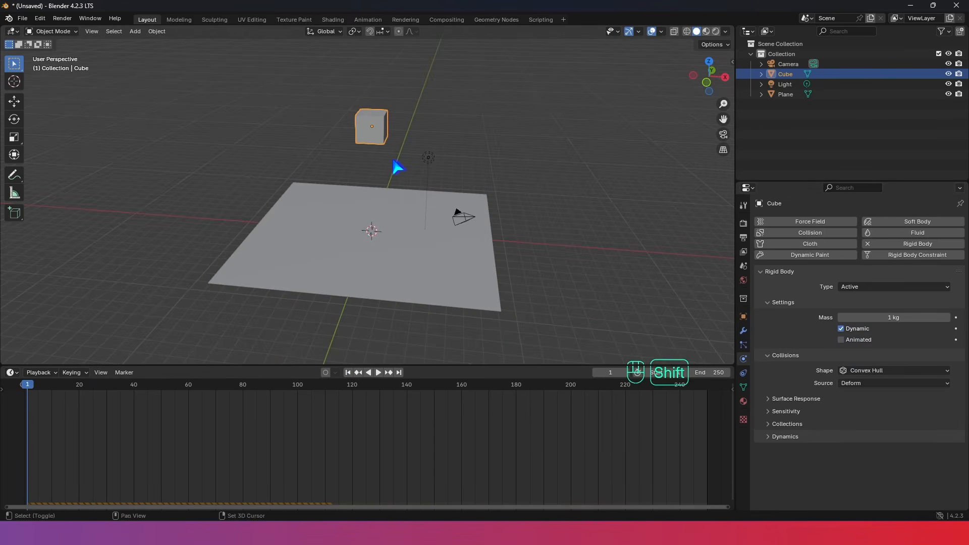
key("x")
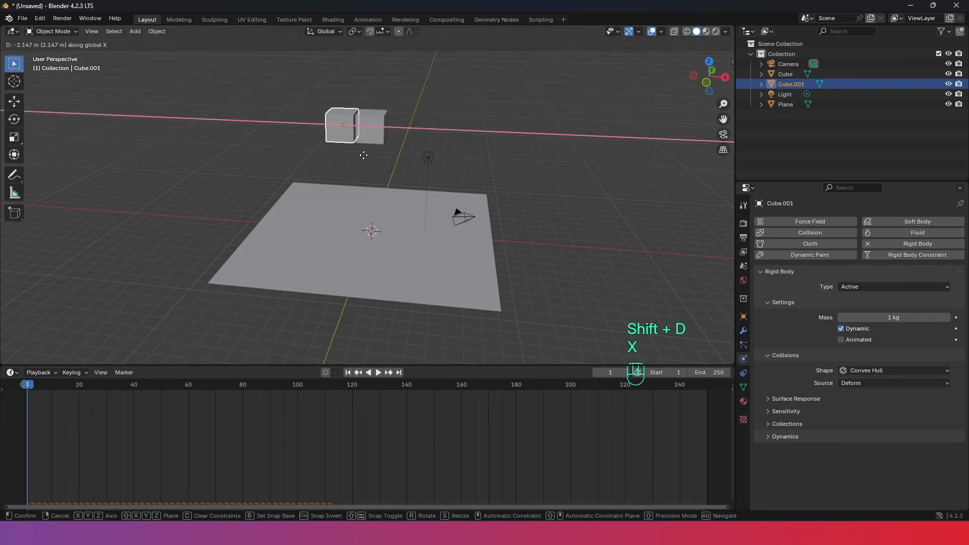
left_click(347, 160)
- Enable the Animated rigid body option on the duplicated cube and play the simulation to compare both cubes
scroll(387, 118, "up", 3)
left_click(387, 118)
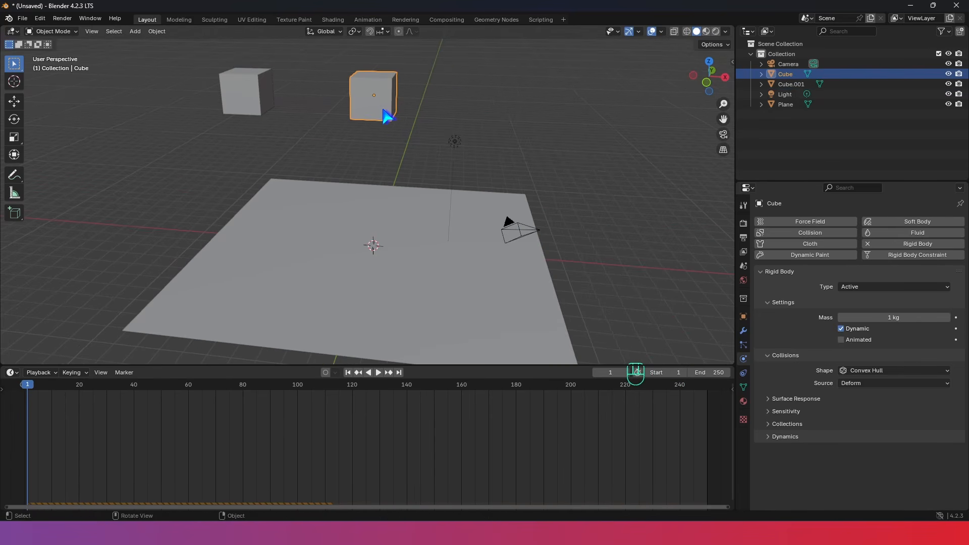
left_click(243, 94)
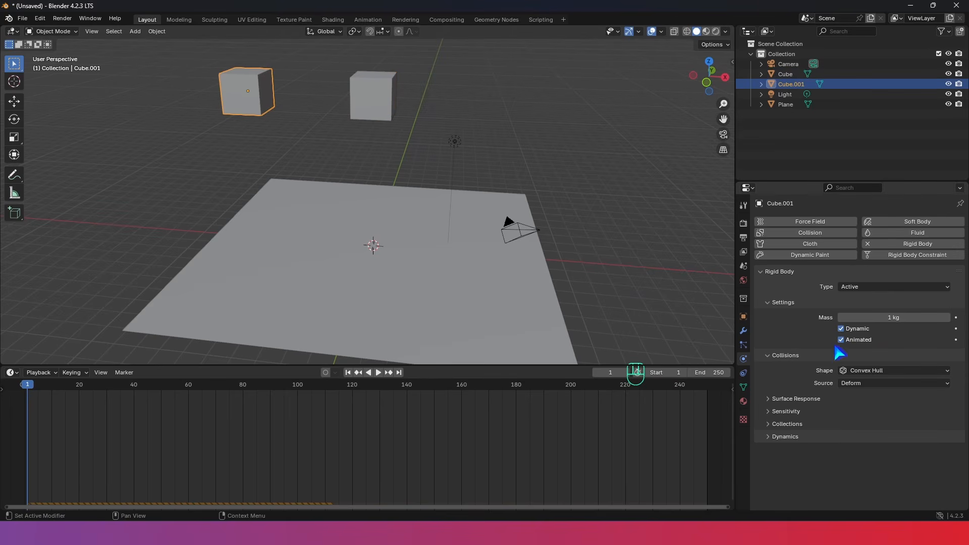
key("space")
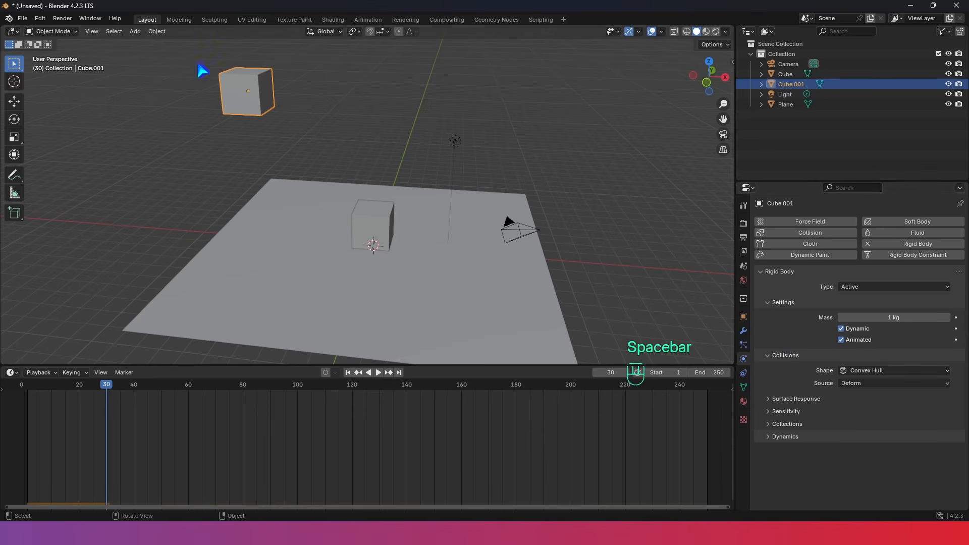
left_click(372, 226)
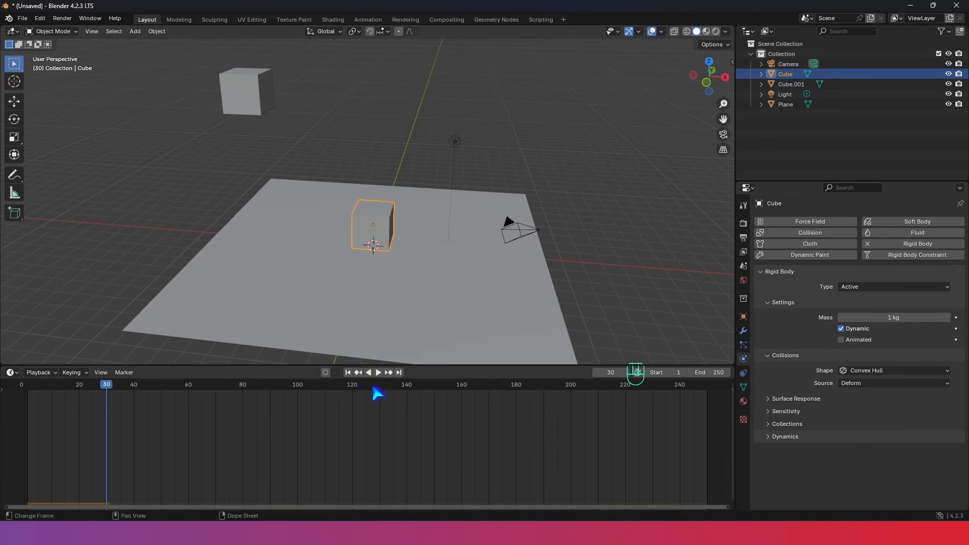
- Insert a Location keyframe for the duplicated cube at frame 1
key("shift+Left")
left_click(245, 89)
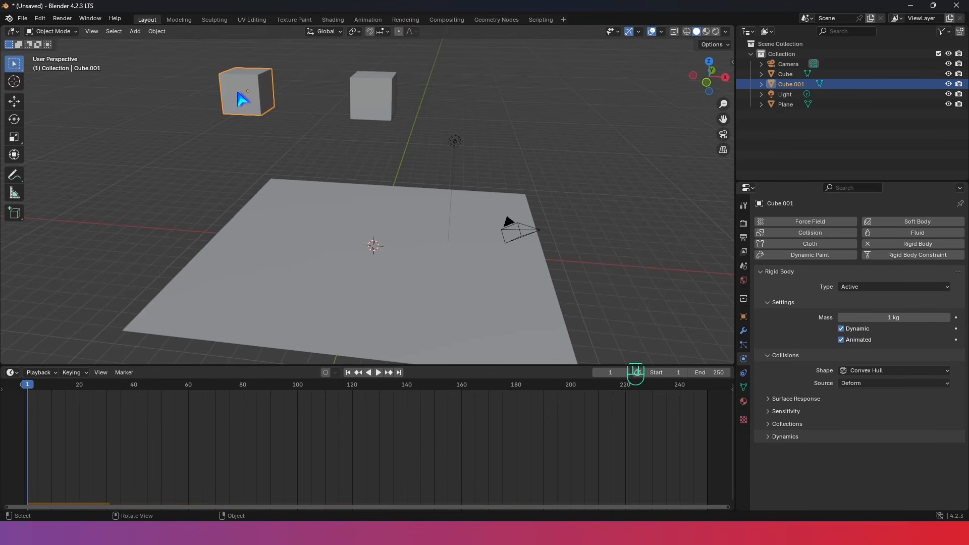
key("k")
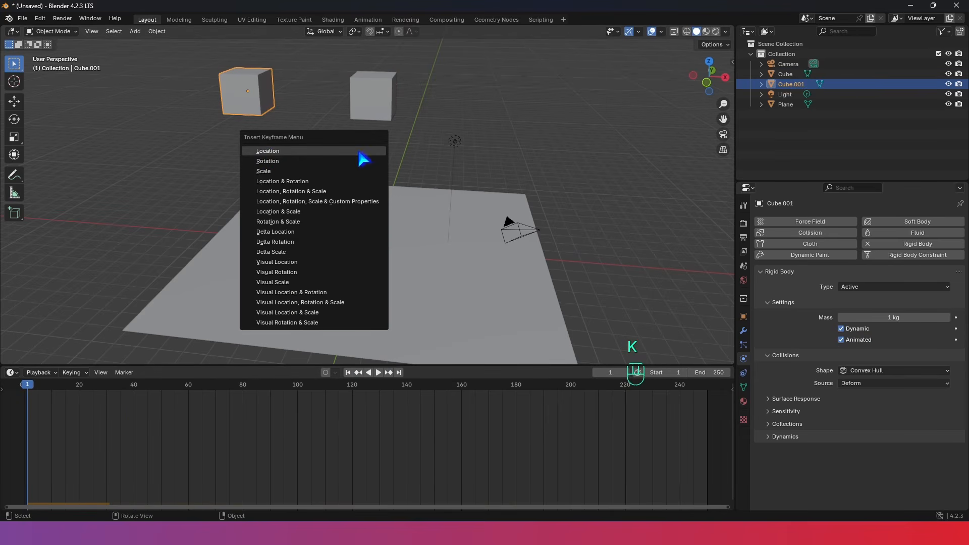
left_click(267, 152)
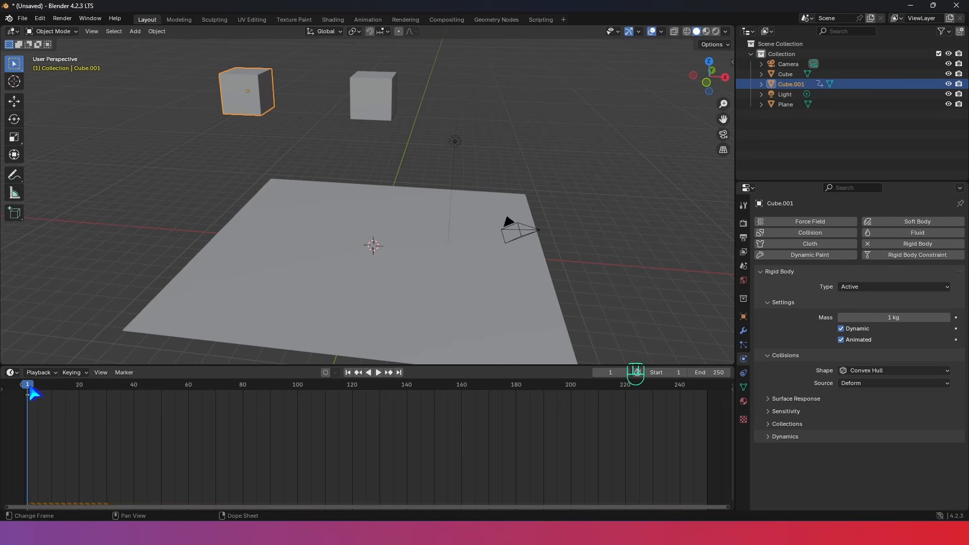
- At frame 20, move the duplicated cube about 4 m along X and insert a Location keyframe
left_click(84, 386)
key("g")
key("x")
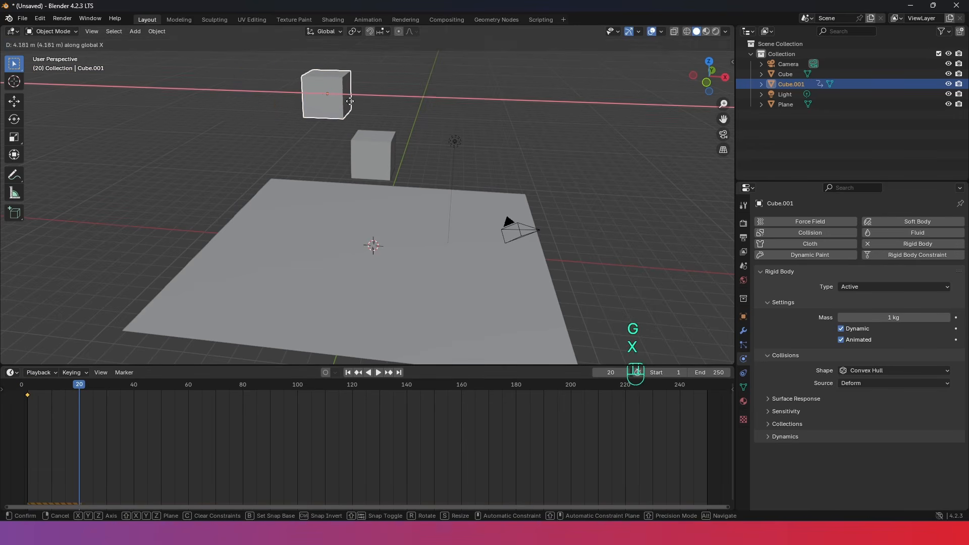
left_click(329, 108)
key("k")
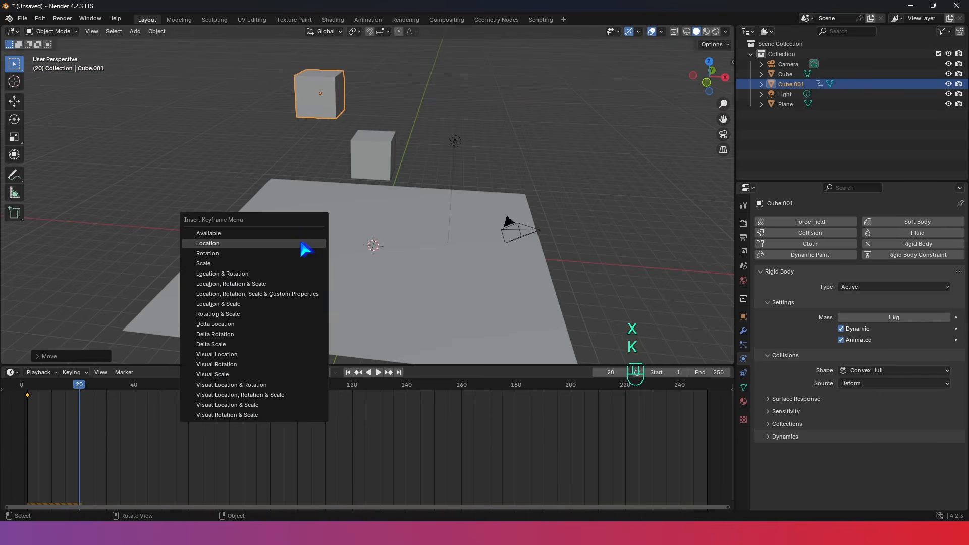
left_click(230, 244)
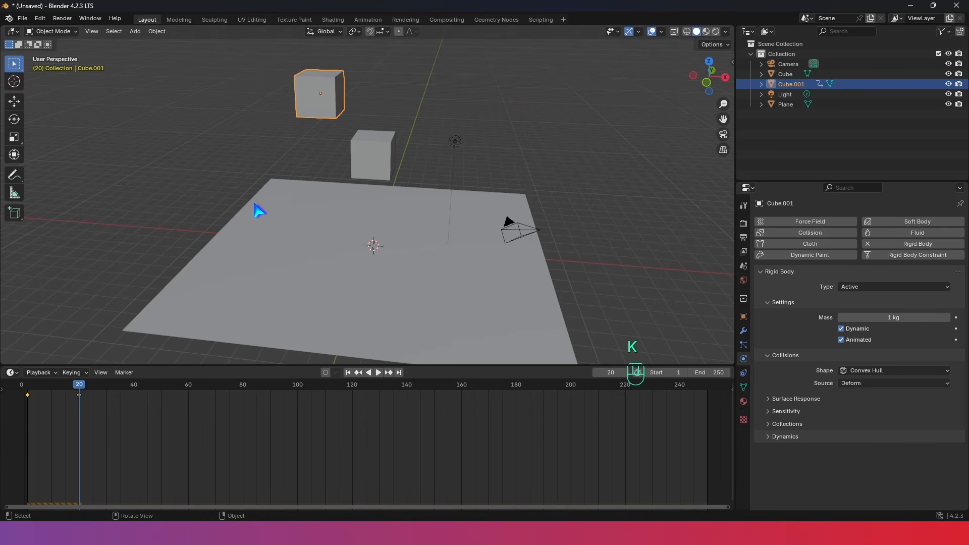
- At frame 40, lower the duplicated cube along Z to the plane and insert a Location keyframe
left_click(134, 388)
key("g")
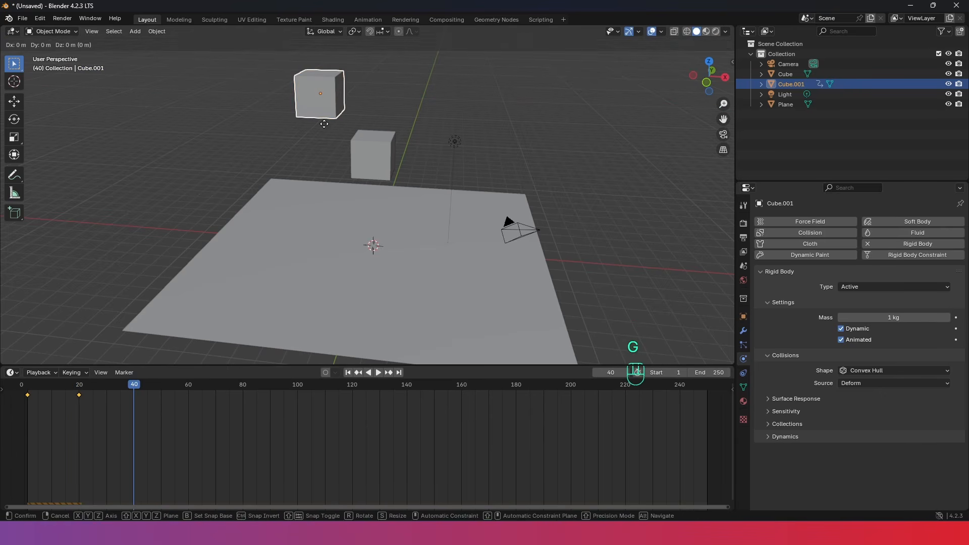
key("z")
left_click(339, 224)
key("k")
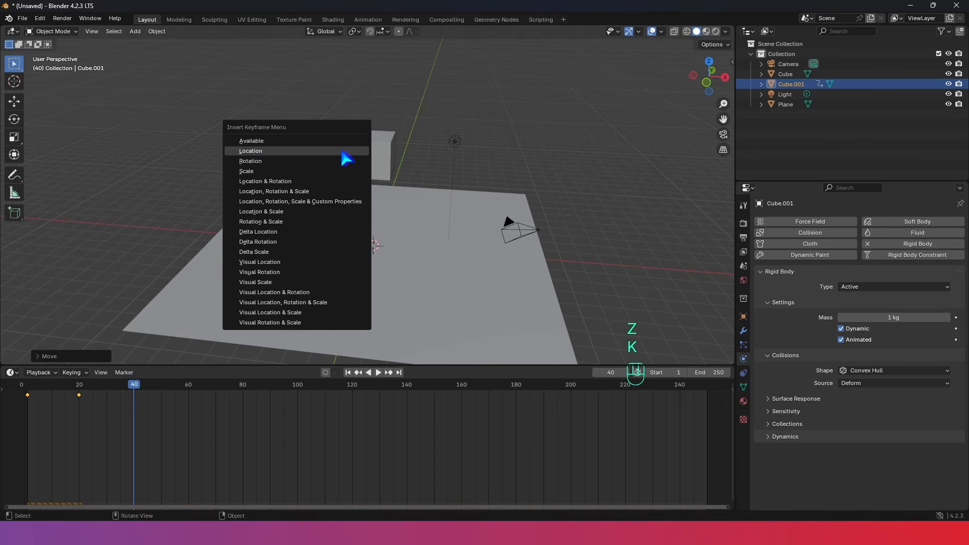
left_click(260, 153)
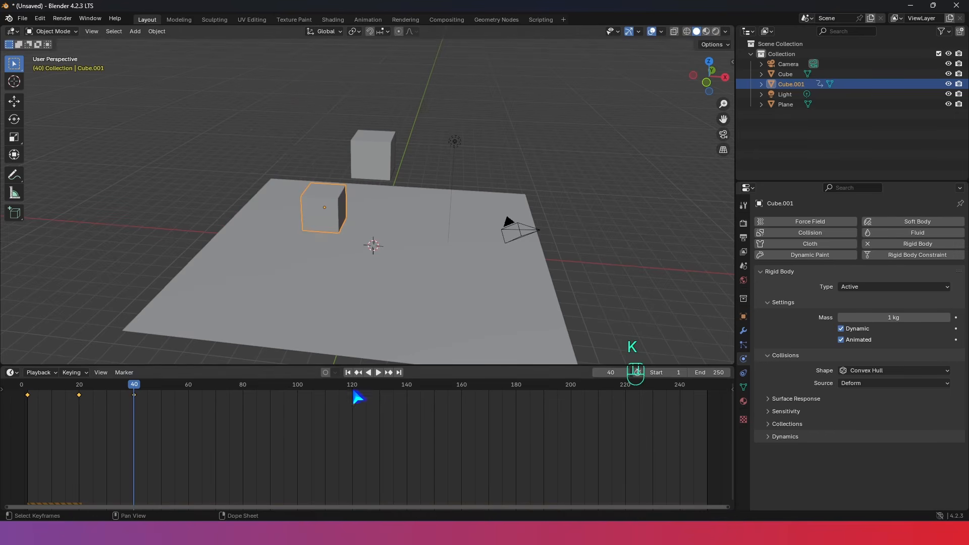
- Play the simulation from frame 1 and compare the motion and Animated settings of the two cubes
left_click(358, 372)
middle_click_drag(394, 194, 404, 171)
left_click(372, 96)
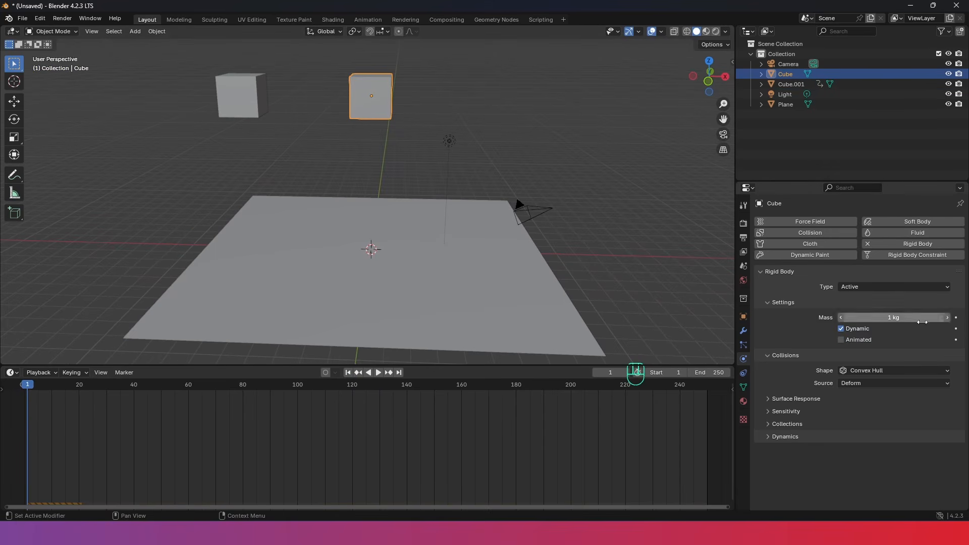
left_click(227, 91)
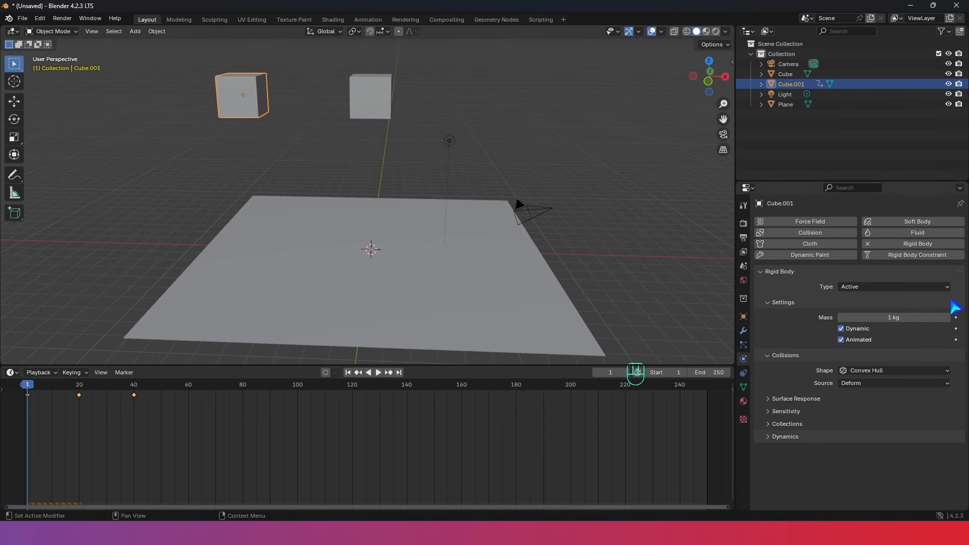
left_click(841, 340)
key("space")
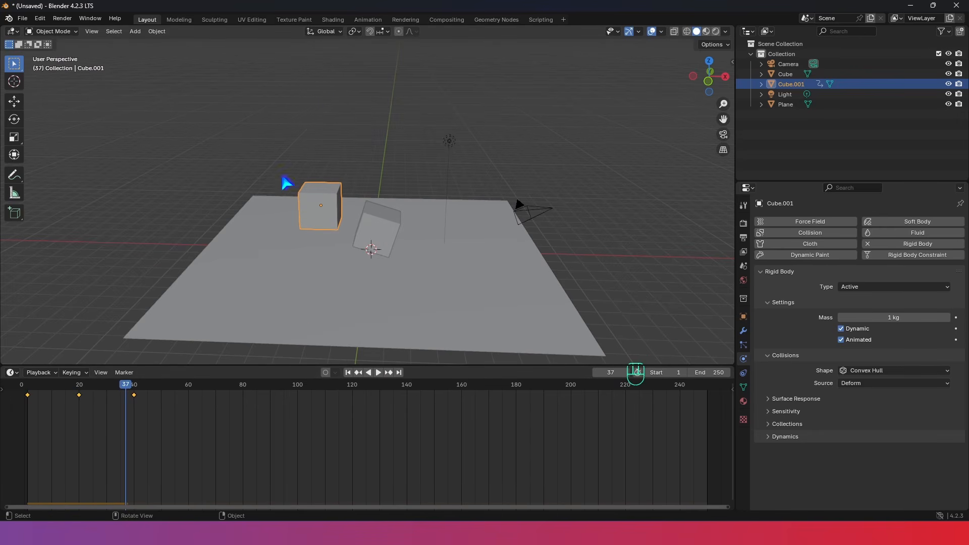
left_click(391, 231)
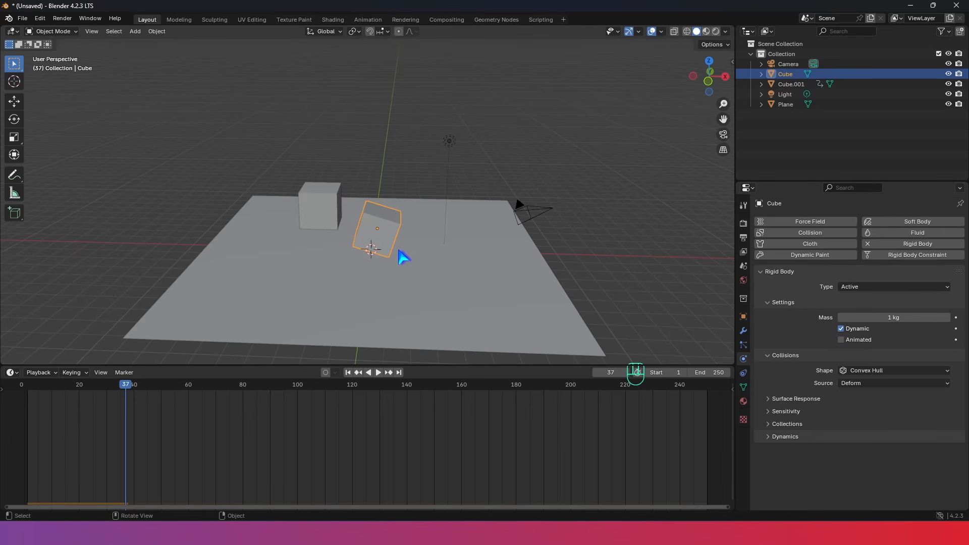
left_click(321, 206)
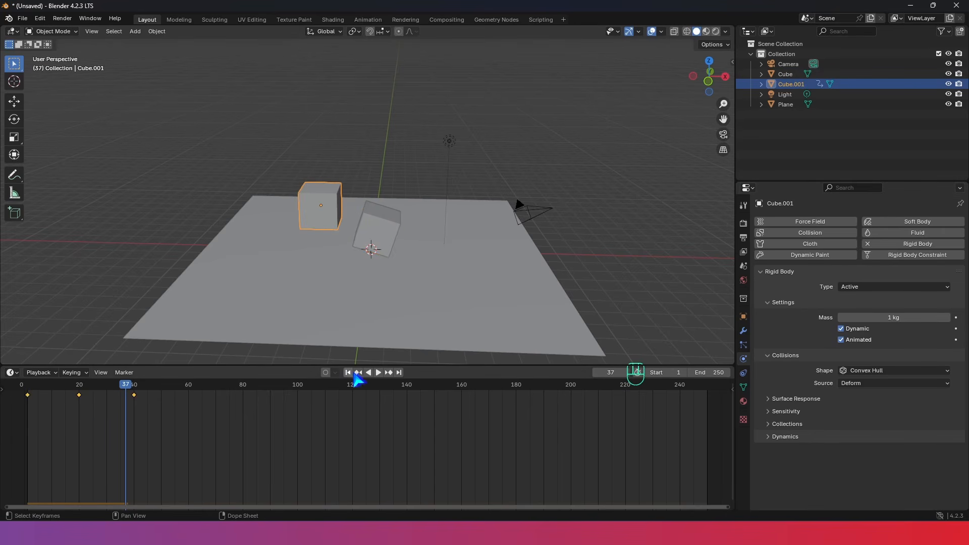
- Turn off the Animated option on the duplicated cube and replay the simulation from frame 1
left_click(348, 373)
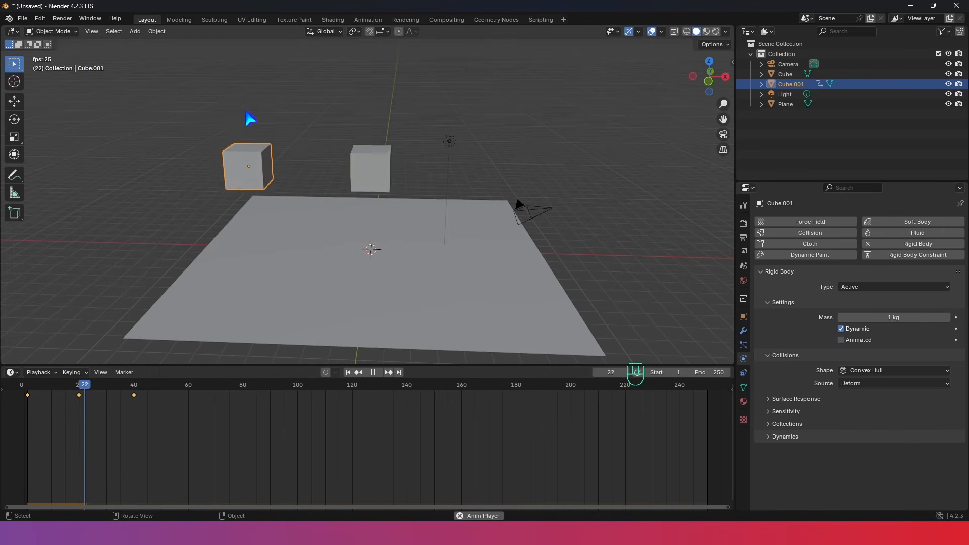
key("space")
key("space")
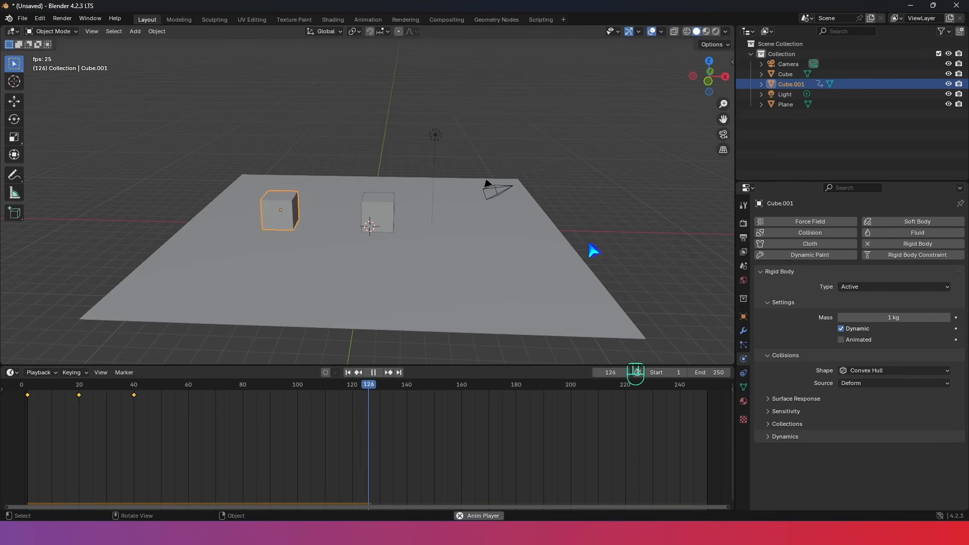
key("space")
key("space")
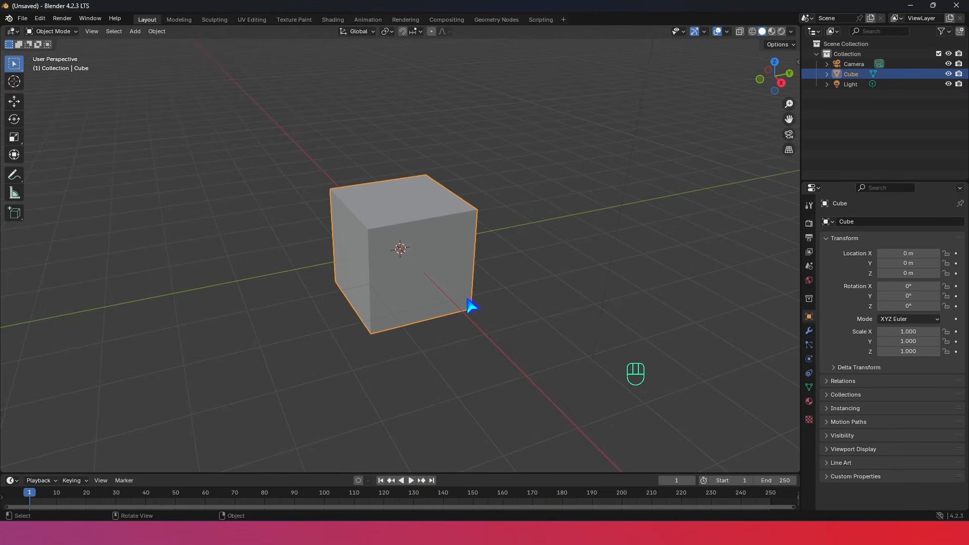
- Hide the camera and the light in the new default scene
scroll(472, 307, "down", 4)
left_click_drag(513, 87, 440, 152)
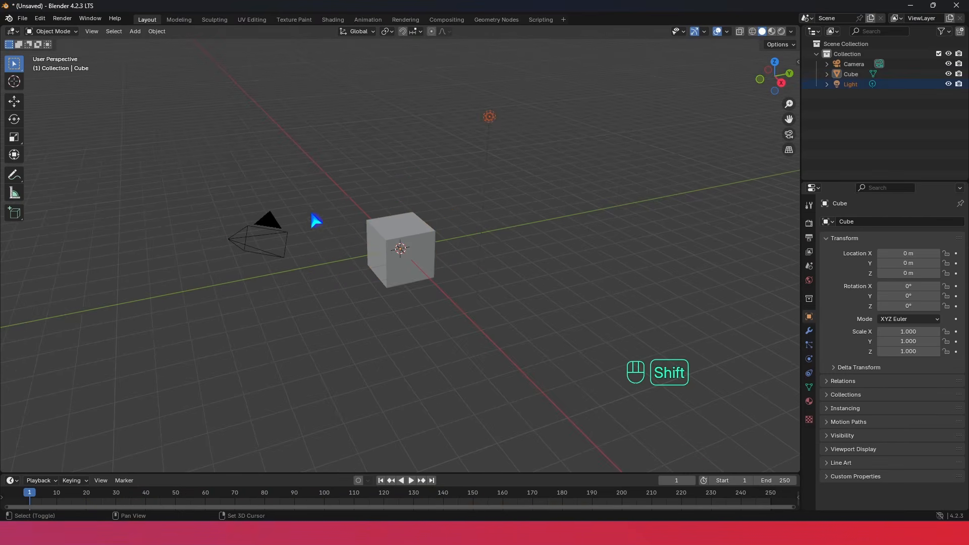
left_click(266, 237, "shift")
key("h")
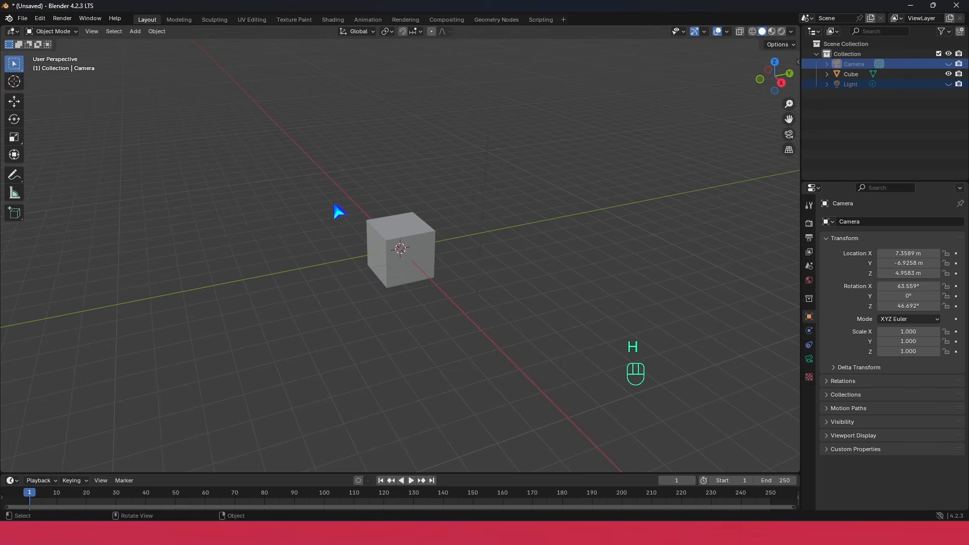
- Raise the cube about 7.45 m along Z from the front view
key("KP_1")
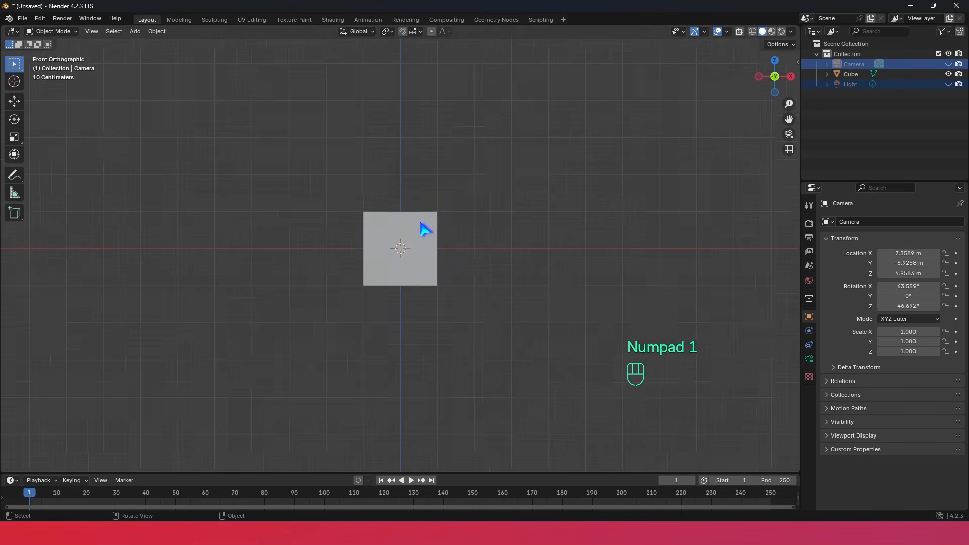
left_click(414, 249)
key("g")
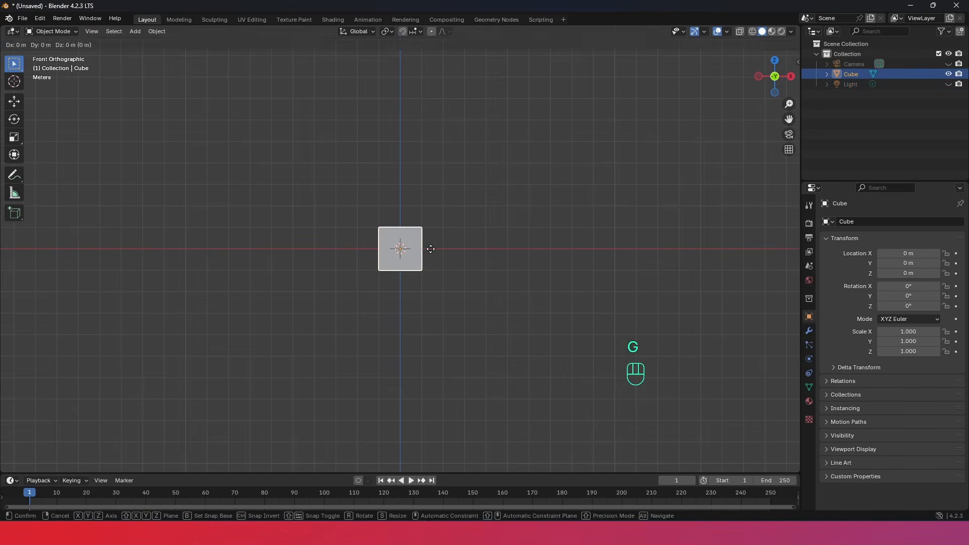
key("z")
left_click(438, 89)
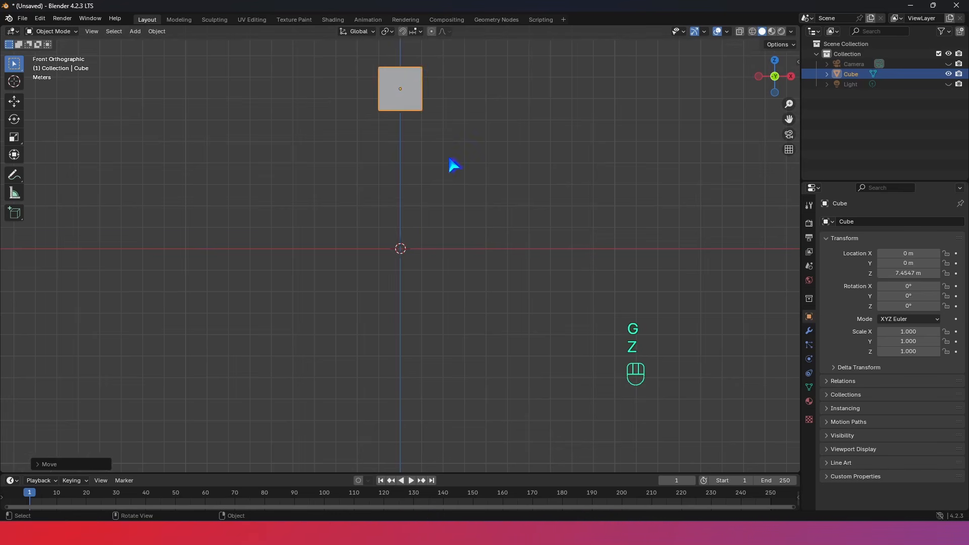
middle_click_drag(454, 165, 419, 239)
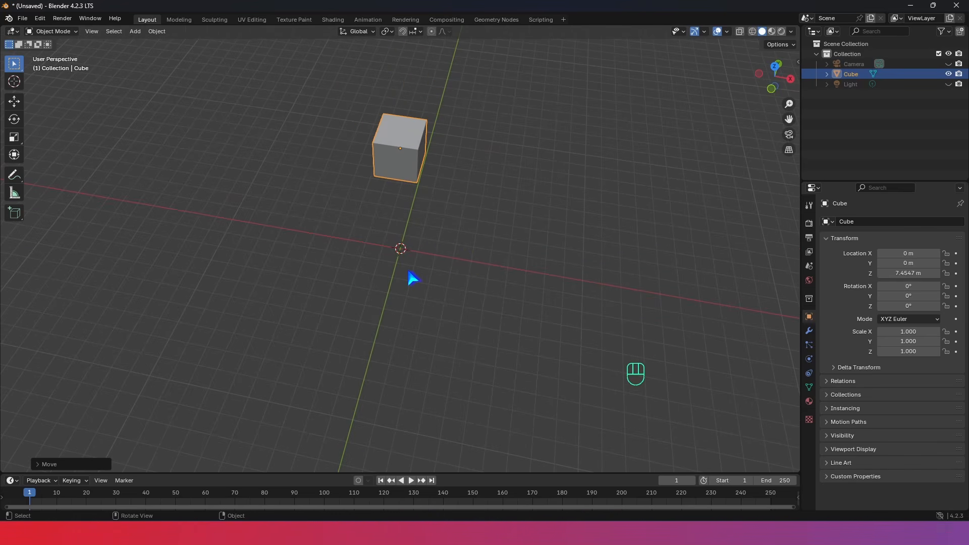
- Add a plane at the origin and scale it to about 16.65 along X and 5.43 along Y
key("shift+a")
mouse_move(398, 285)
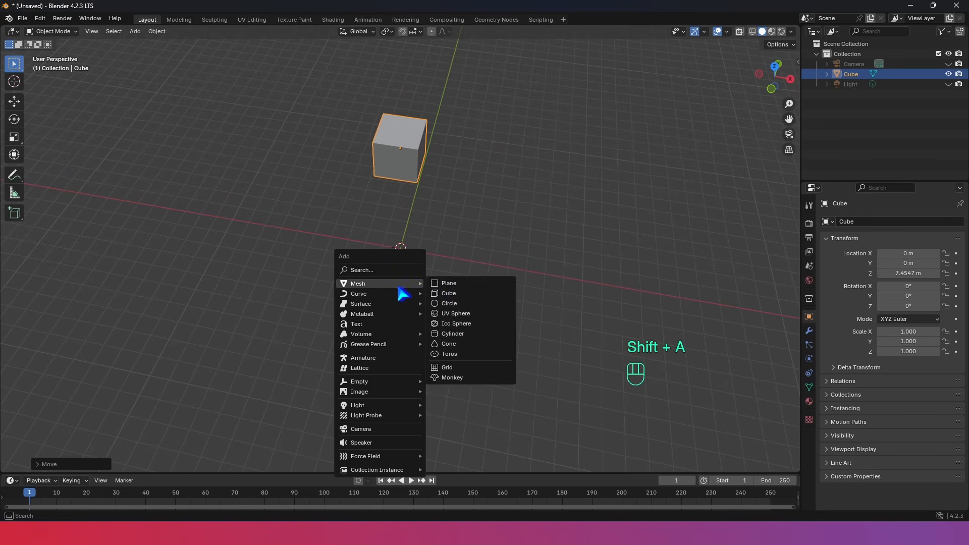
left_click(445, 285)
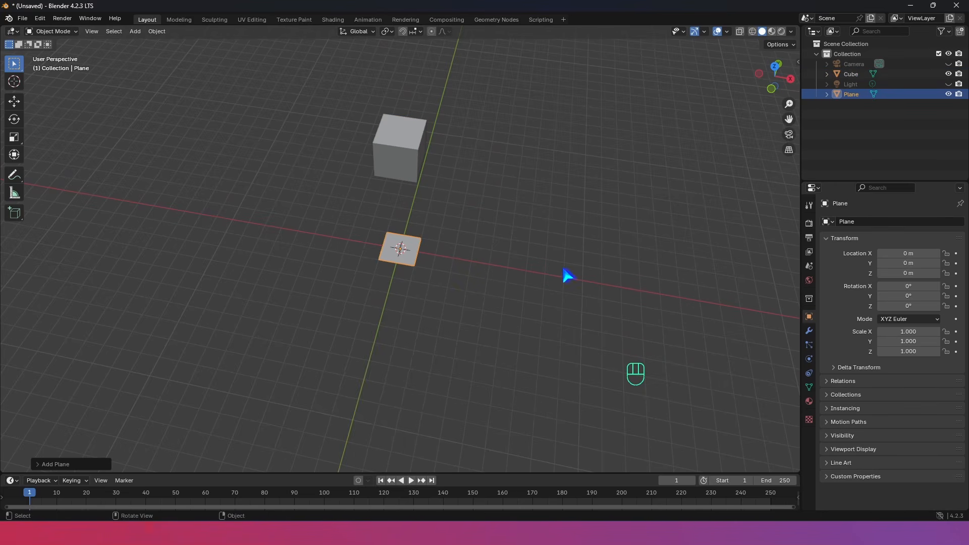
key("s")
key("x")
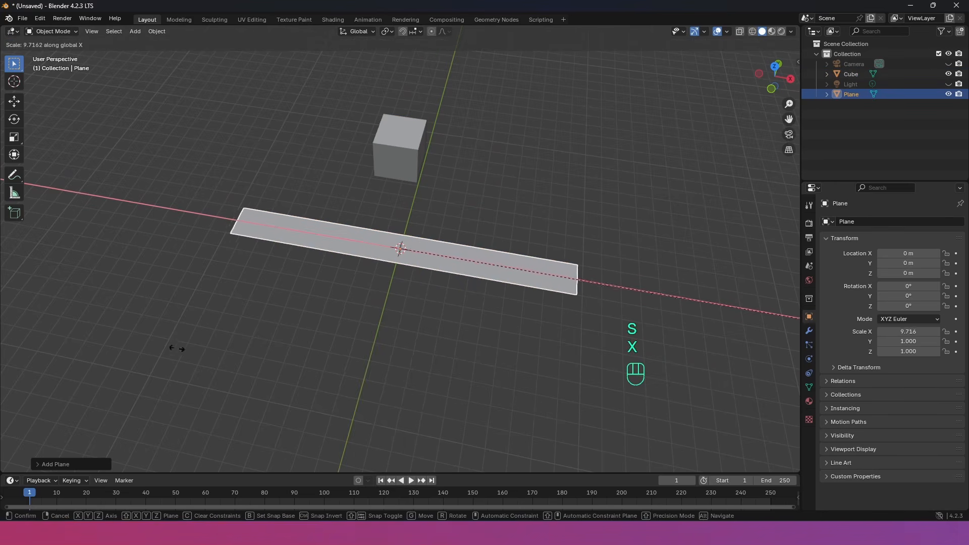
left_click(544, 360)
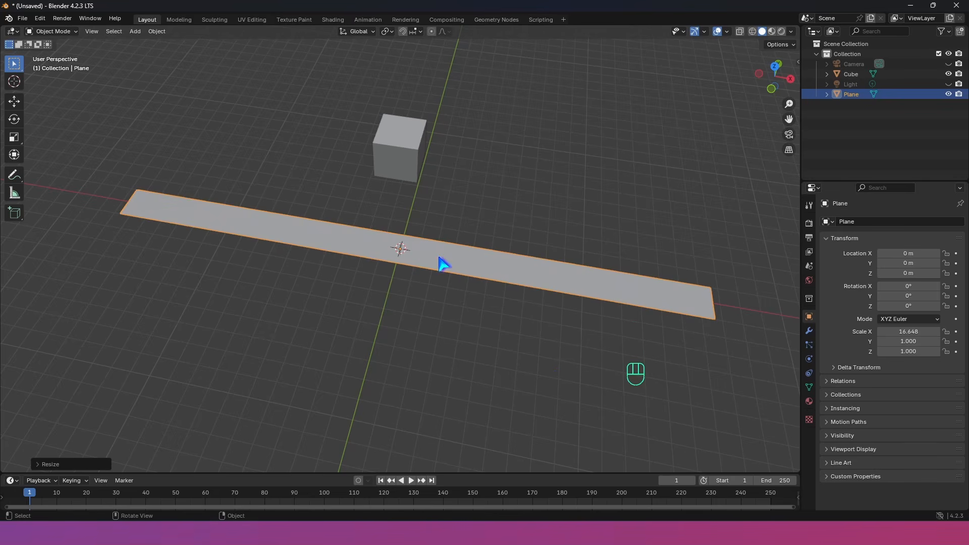
key("s")
key("y")
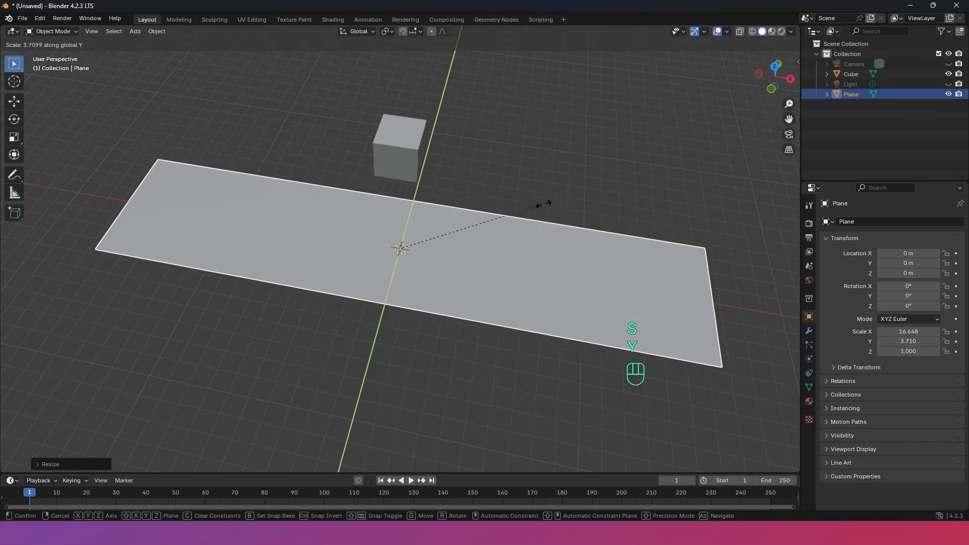
left_click(604, 188)
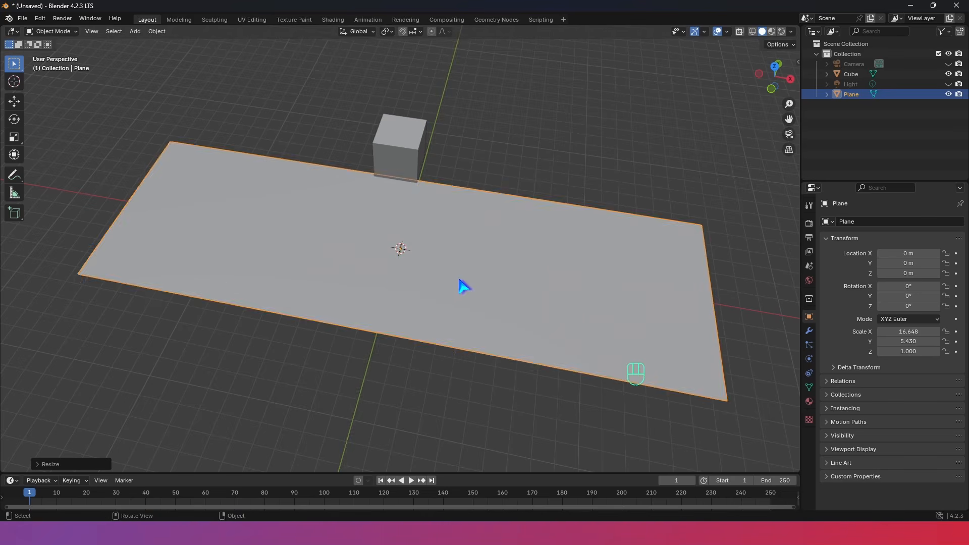
- Set the snap target to Face and enable snapping
middle_click_drag(461, 284, 447, 233)
left_click(391, 132)
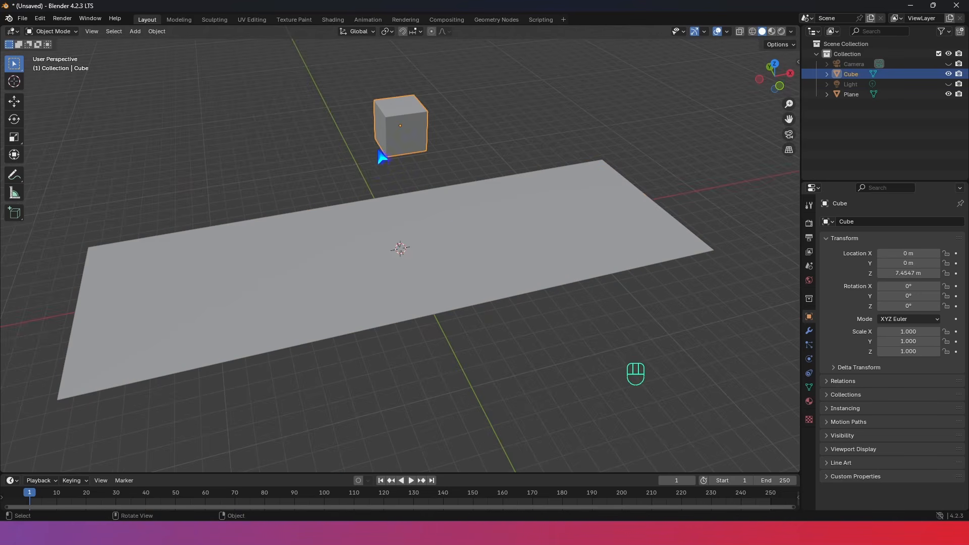
scroll(379, 151, "up", 3)
left_click(410, 261)
scroll(405, 222, "down", 2)
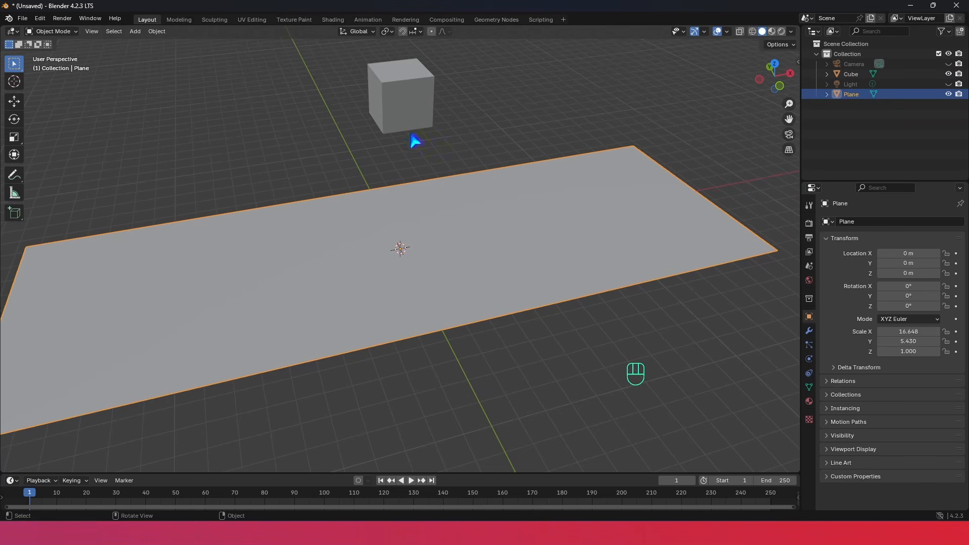
left_click(419, 32)
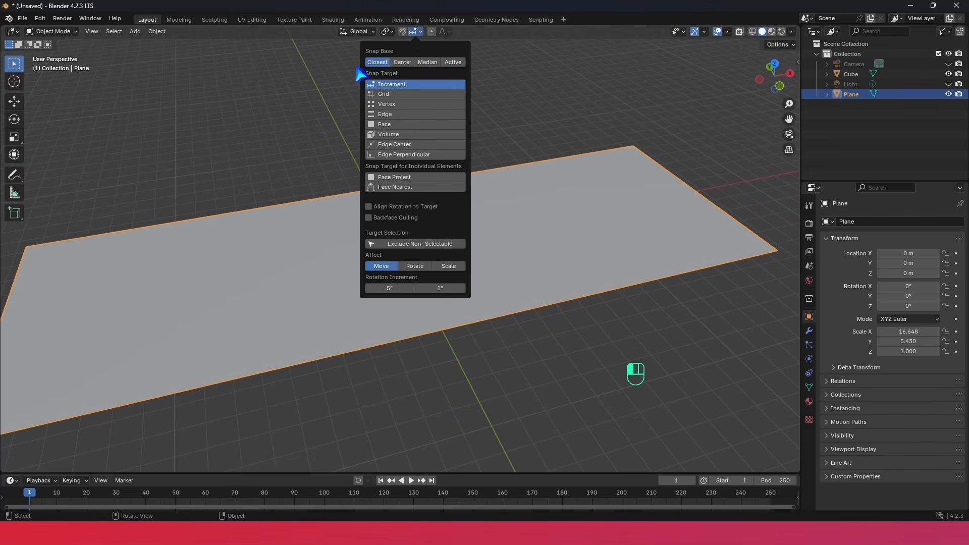
left_click(388, 124)
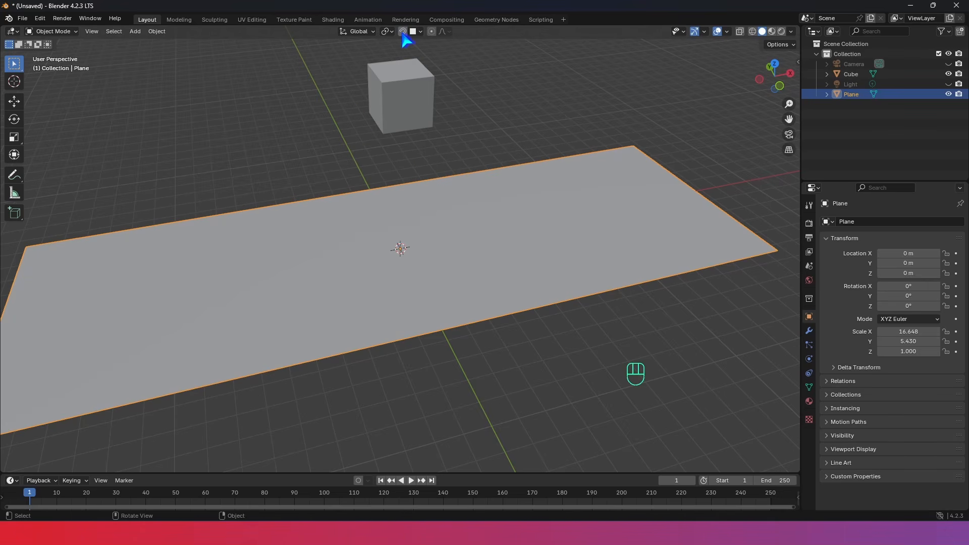
- Move the cube down onto the plane near its centre using face snapping
left_click(399, 119)
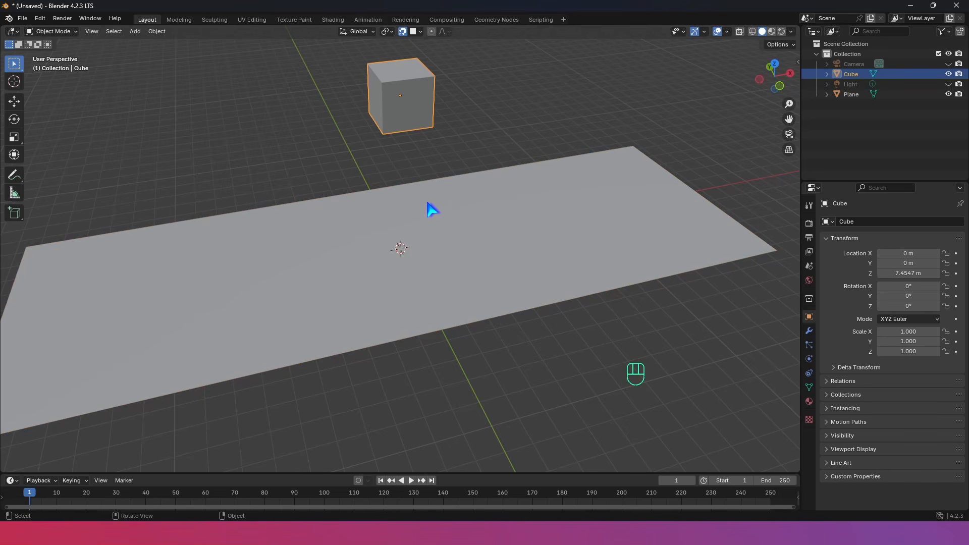
key("g")
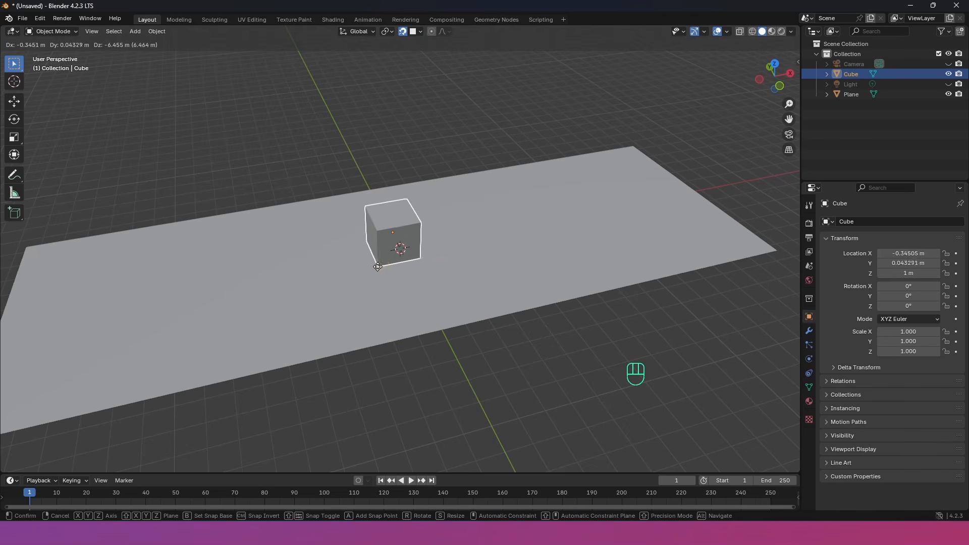
left_click(415, 270)
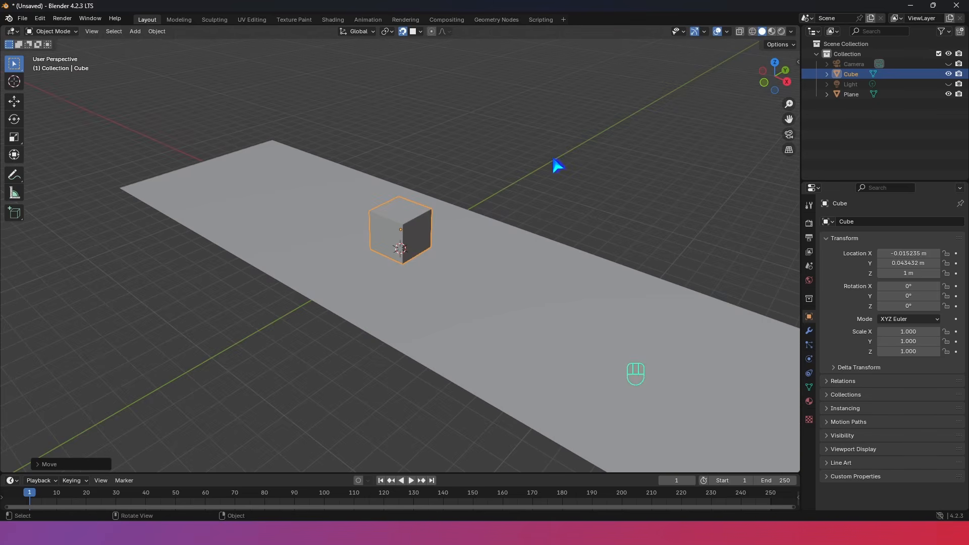
- Scale the cube to about 0.49 and lower it about 0.51 m along Z to rest on the plane
key("s")
left_click(473, 190)
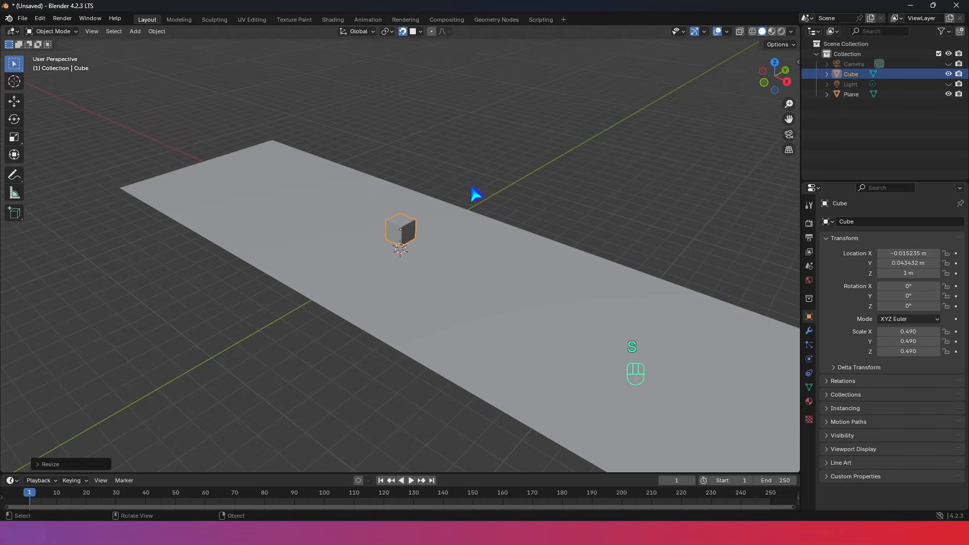
key("KP_1")
scroll(431, 212, "up", 8)
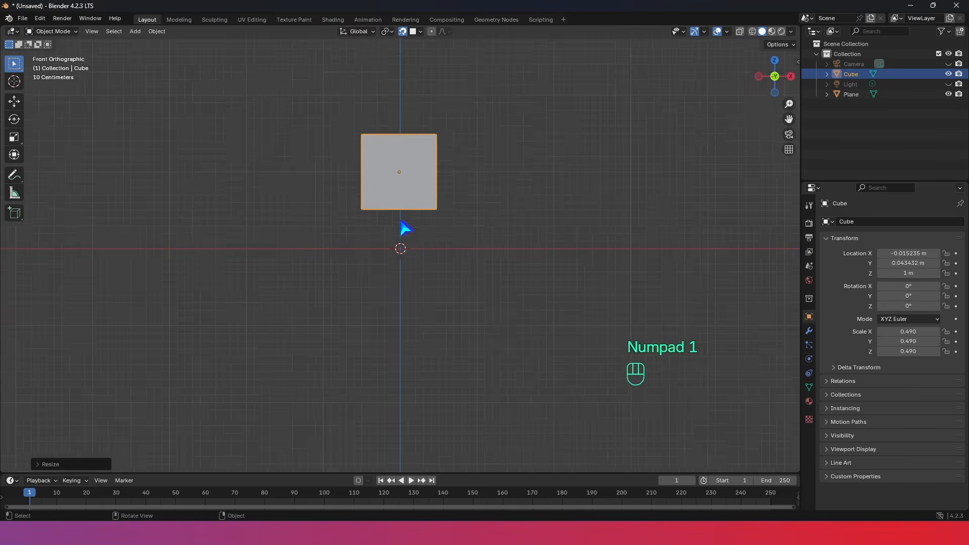
middle_click_drag(431, 206, 402, 247)
scroll(423, 232, "down", 3)
key("g")
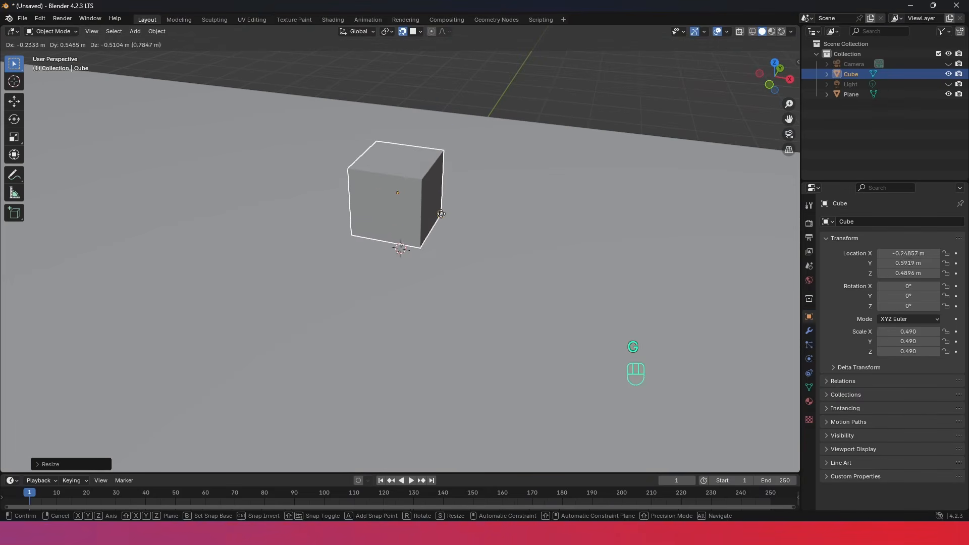
key("z")
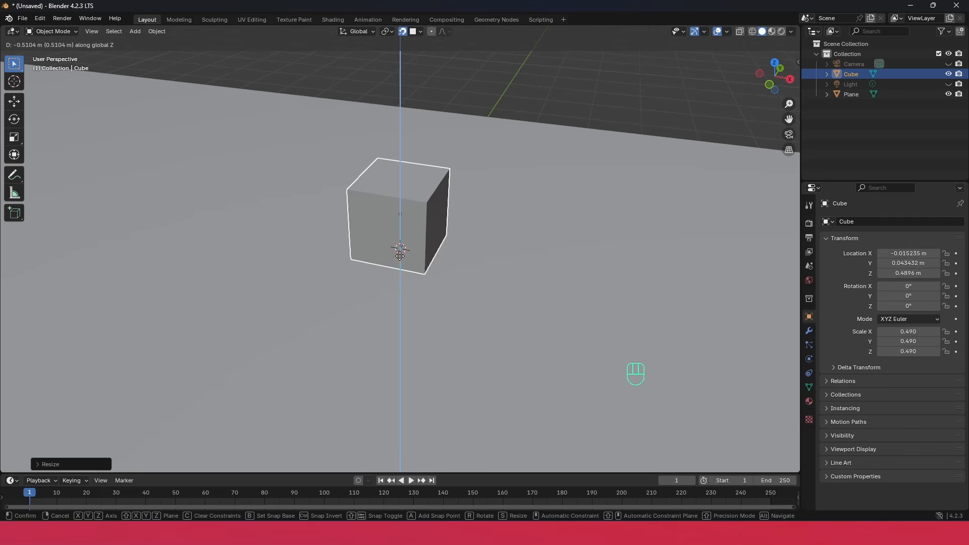
left_click(400, 256)
- Select the large plane and add a rigid body to it
middle_click_drag(424, 286, 417, 206)
left_click(511, 272)
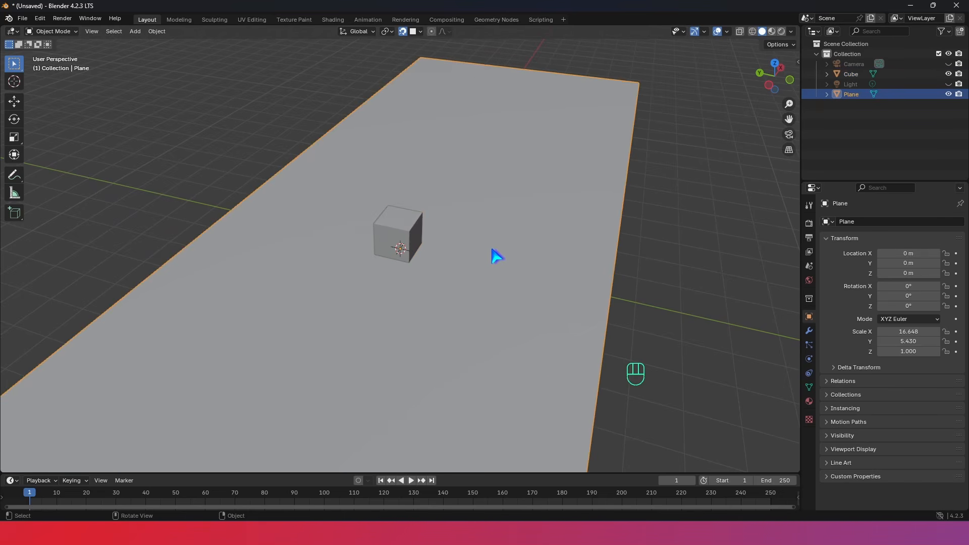
scroll(496, 255, "down", 2)
scroll(484, 260, "up", 1)
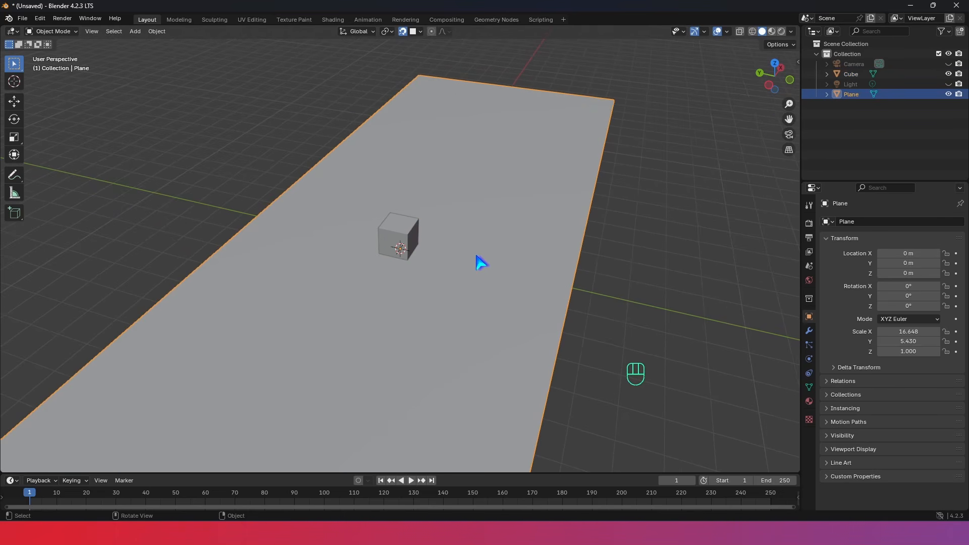
left_click(809, 359)
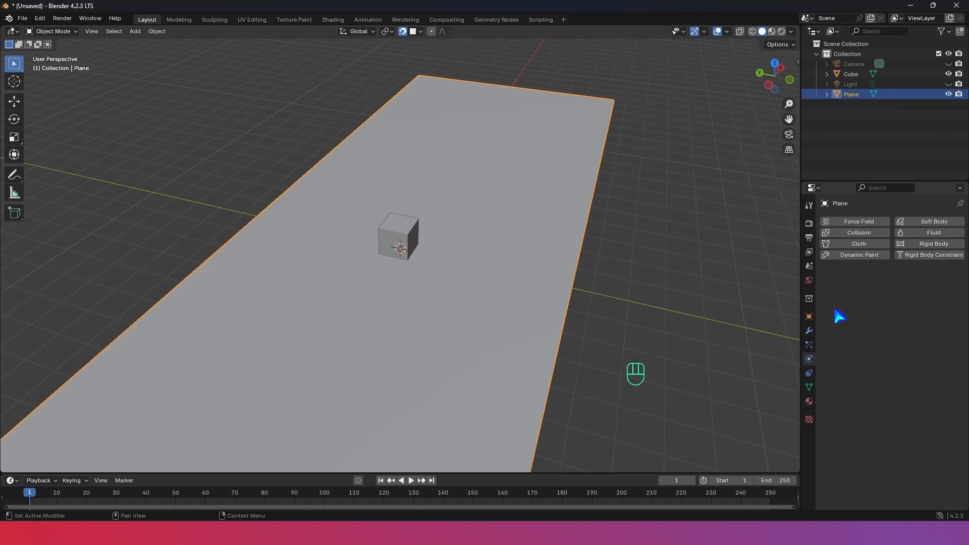
left_click(920, 245)
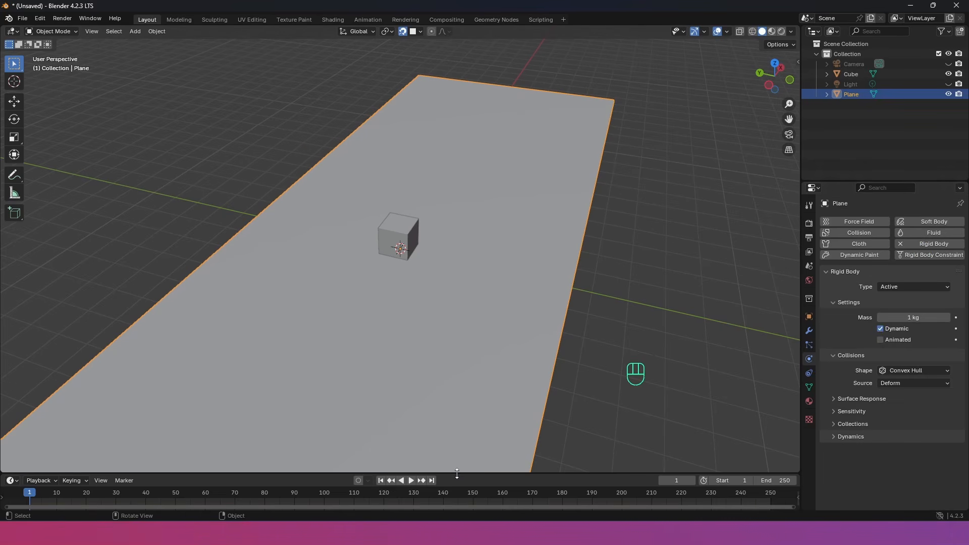
- Enlarge the timeline, play the simulation to see how the plane behaves, and return to frame 1
left_click_drag(457, 474, 460, 404)
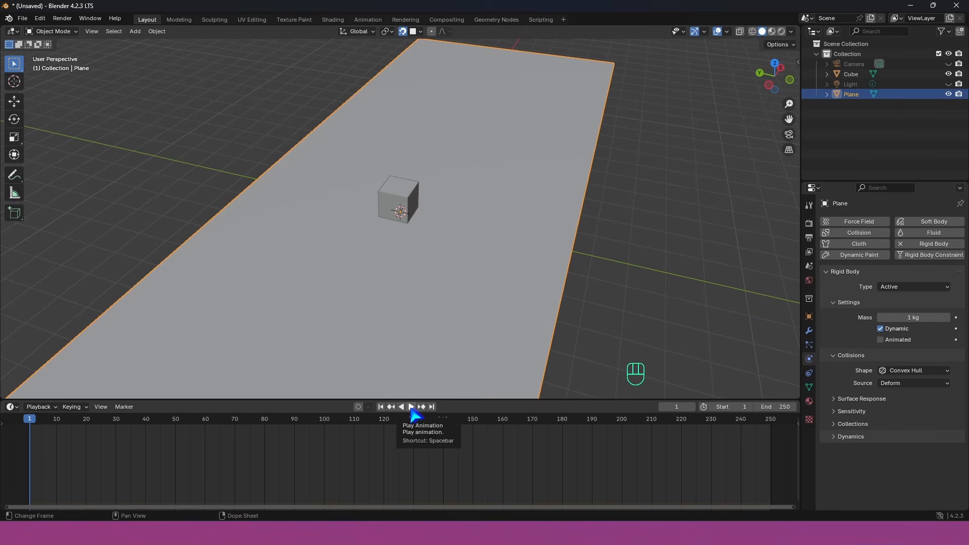
key("space")
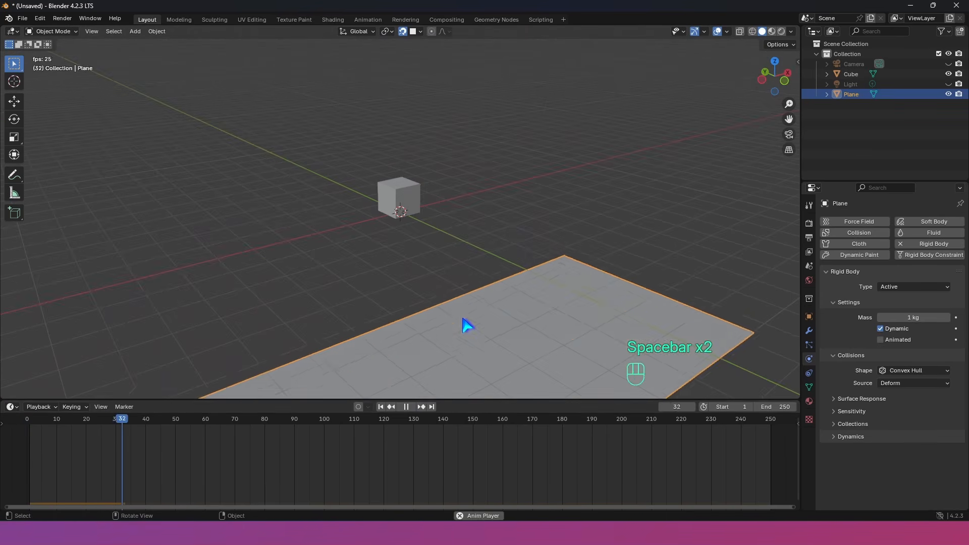
key("space")
key("space")
left_click(380, 407)
middle_click_drag(532, 218, 539, 265)
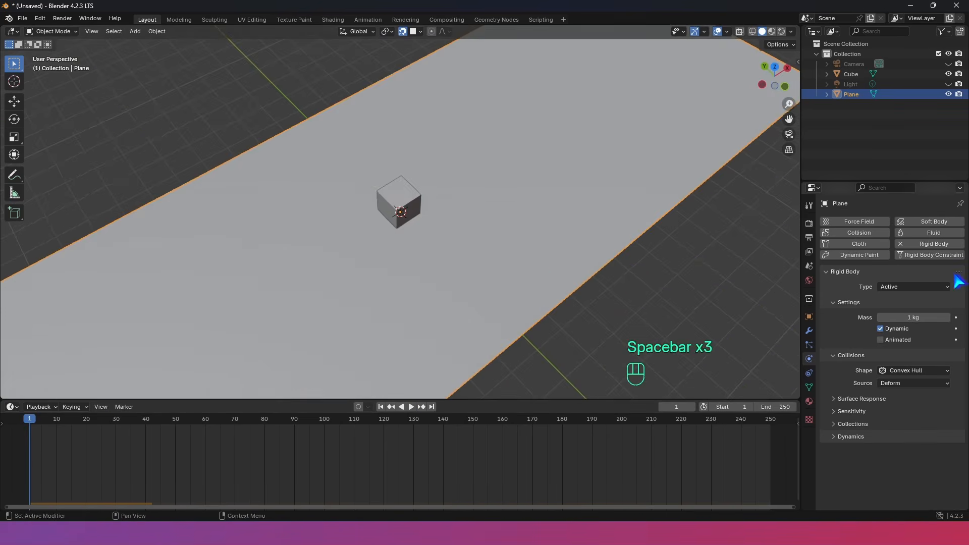
- Set the plane's rigid body type to Passive and add an Active rigid body to the cube
left_click(908, 287)
left_click(903, 309)
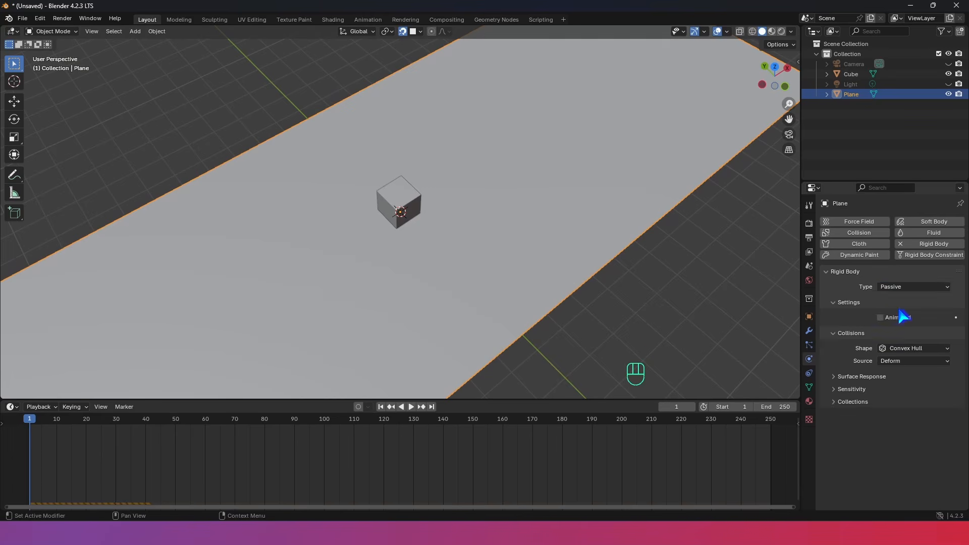
left_click(408, 209)
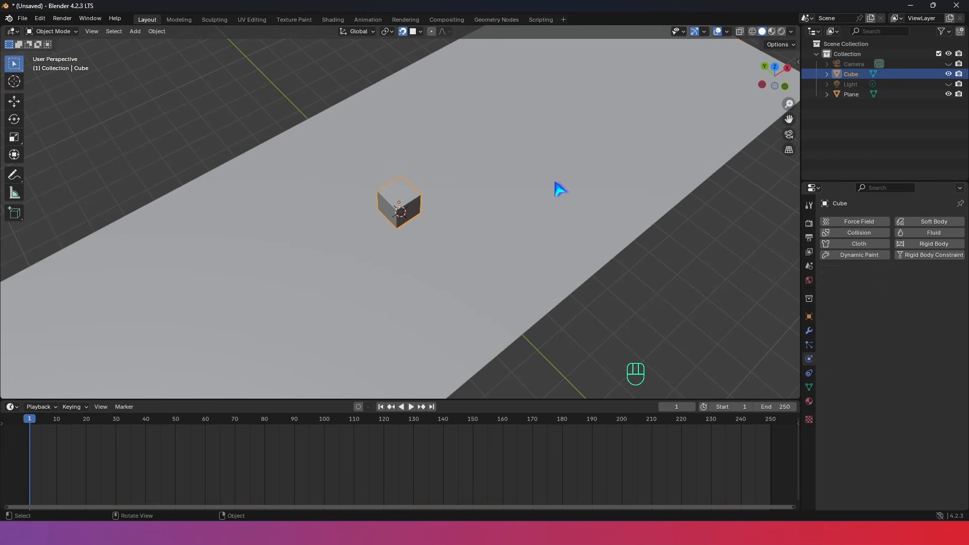
left_click(929, 245)
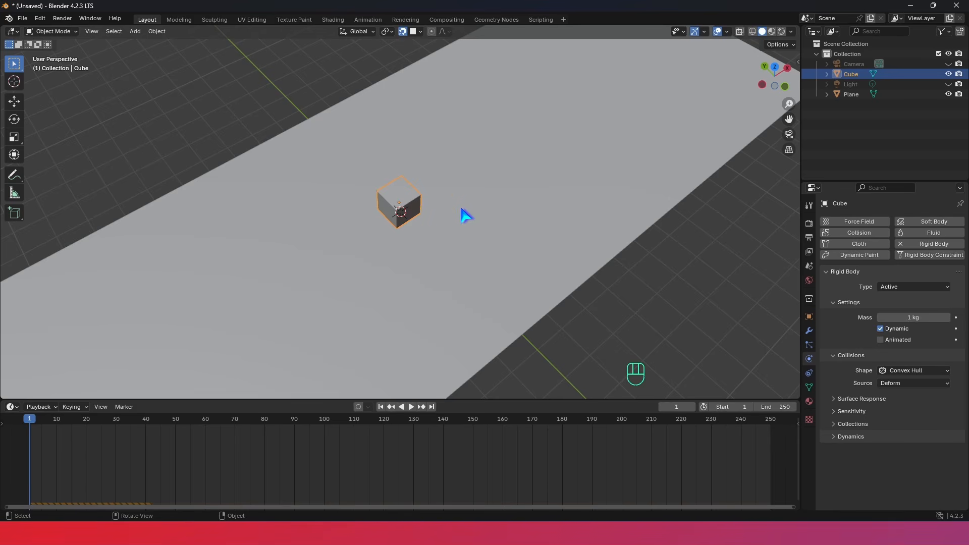
- Add an Array modifier to the cube with a count of 3
left_click(809, 331)
left_click(864, 223)
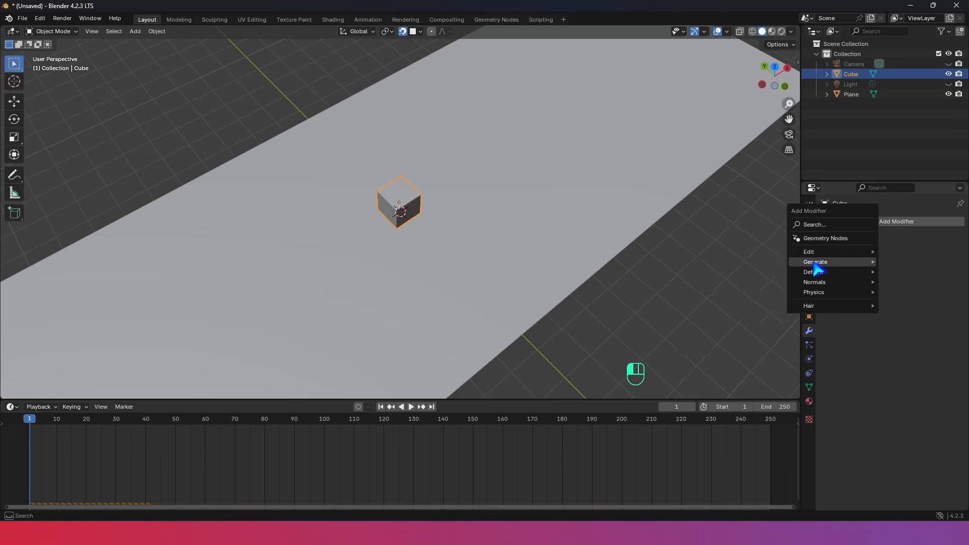
mouse_move(819, 263)
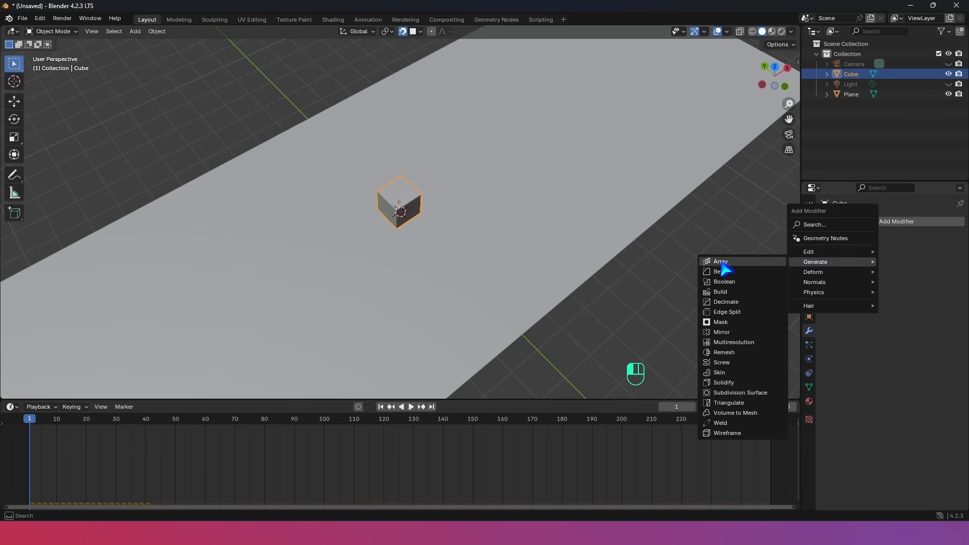
left_click(736, 263)
scroll(453, 225, "up", 7)
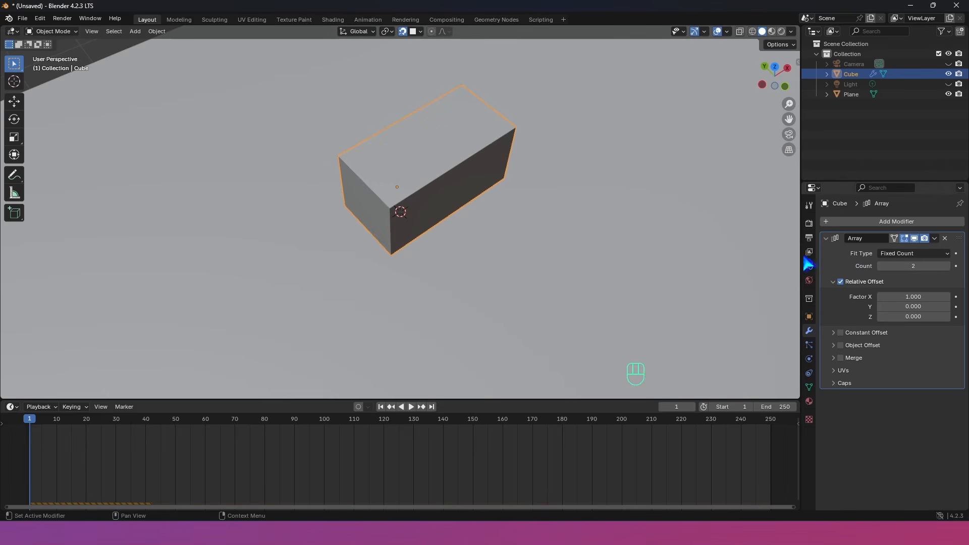
left_click(910, 266)
type("3")
left_click(861, 324)
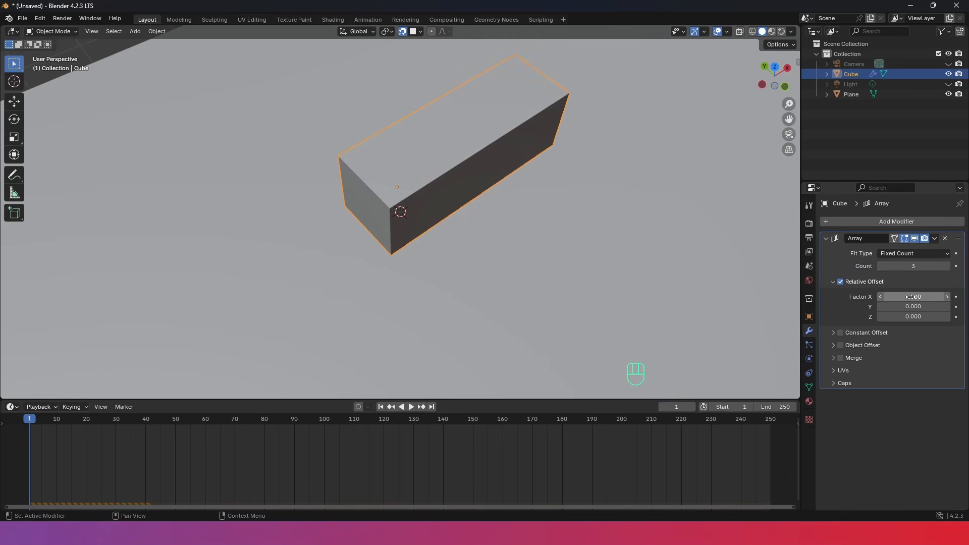
scroll(436, 121, "down", 2)
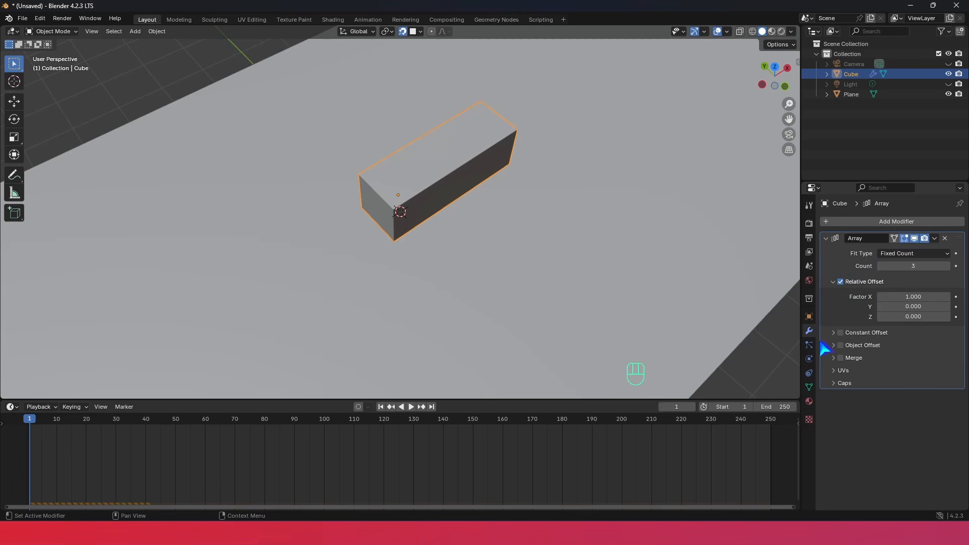
- Deselect everything in the scene and duplicate the cube's Array modifier
key("alt+a")
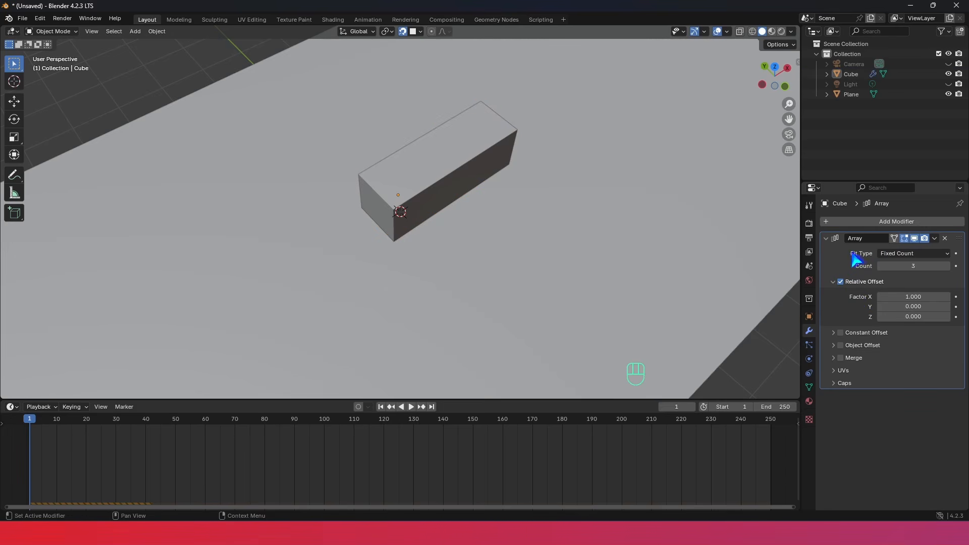
left_click(934, 239)
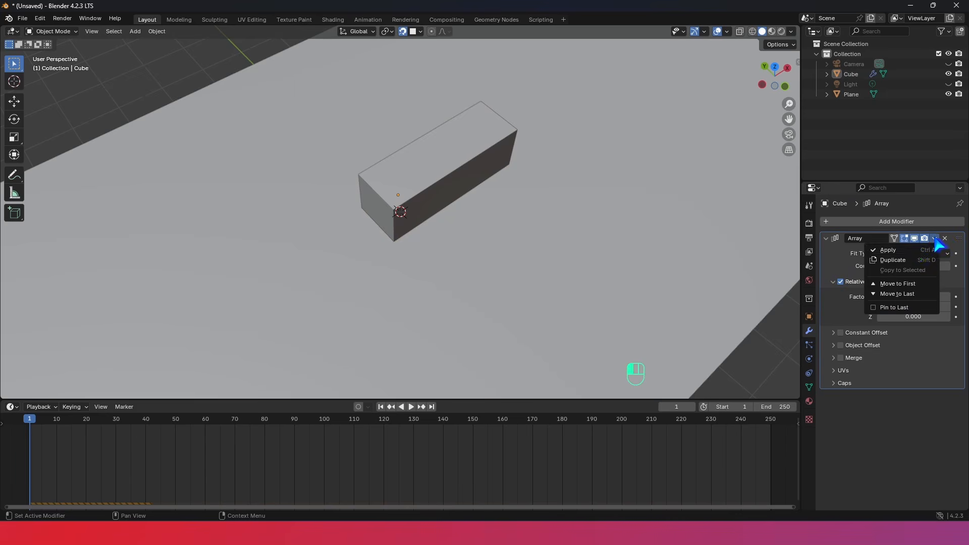
left_click(894, 260)
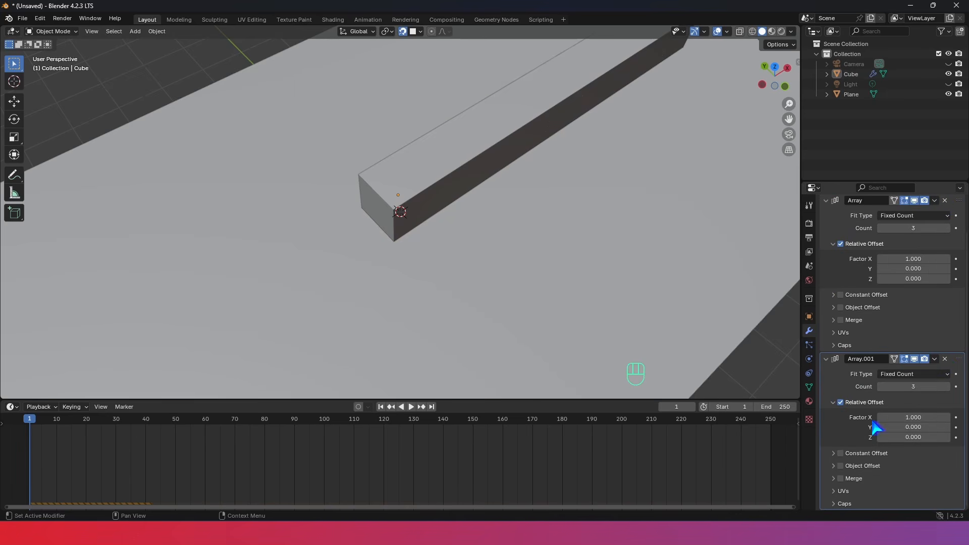
left_click(838, 266)
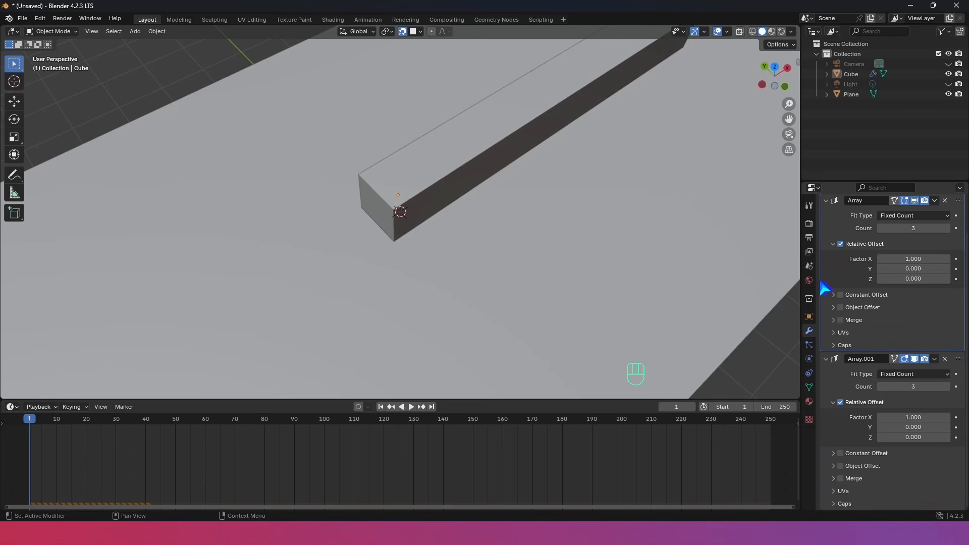
left_click(837, 376)
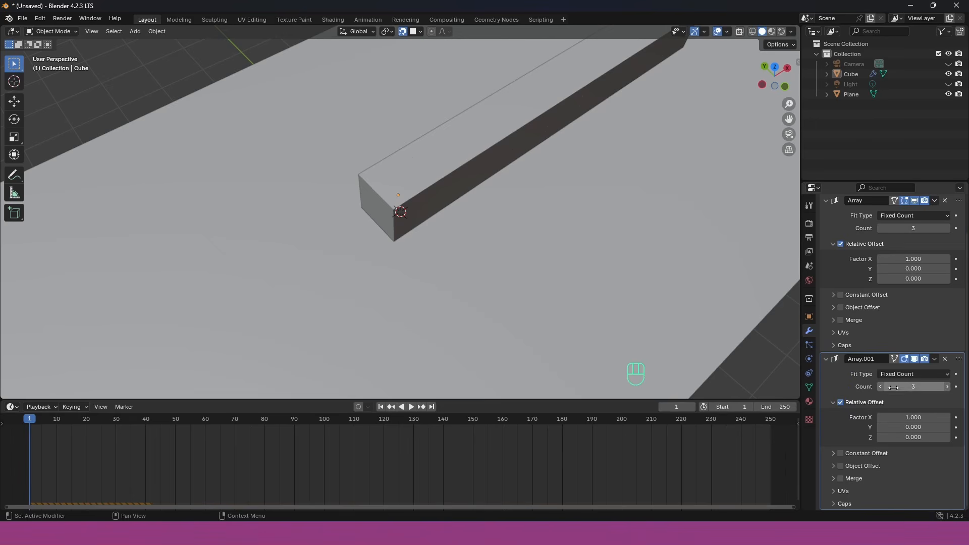
- Set the second array's relative offset to 0 in X and 1 in Y
scroll(642, 256, "down", 3)
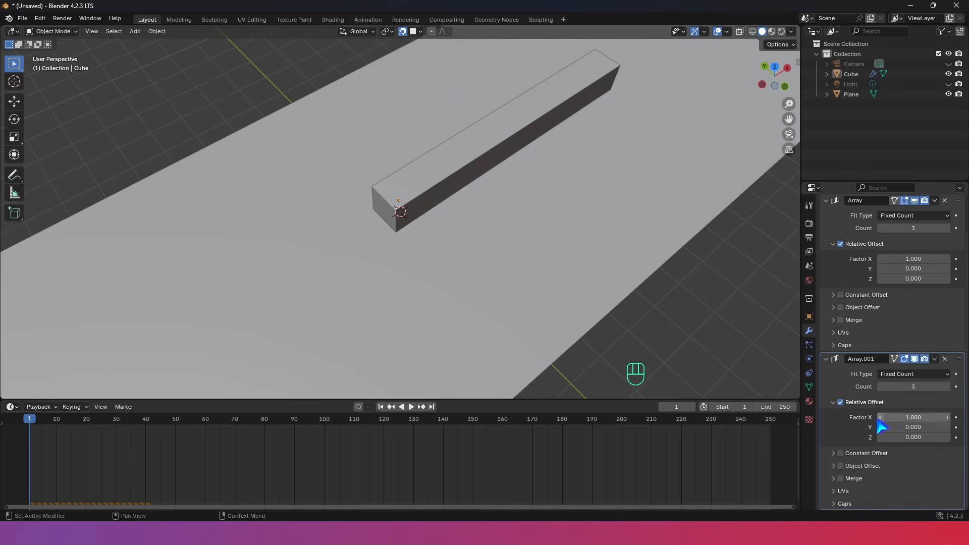
left_click(902, 429)
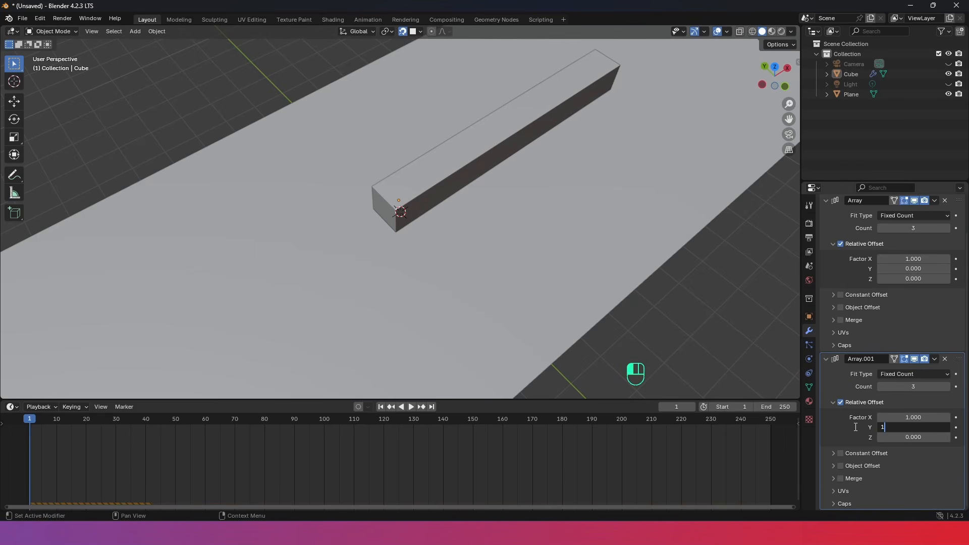
type("1")
key("Return")
left_click(911, 418)
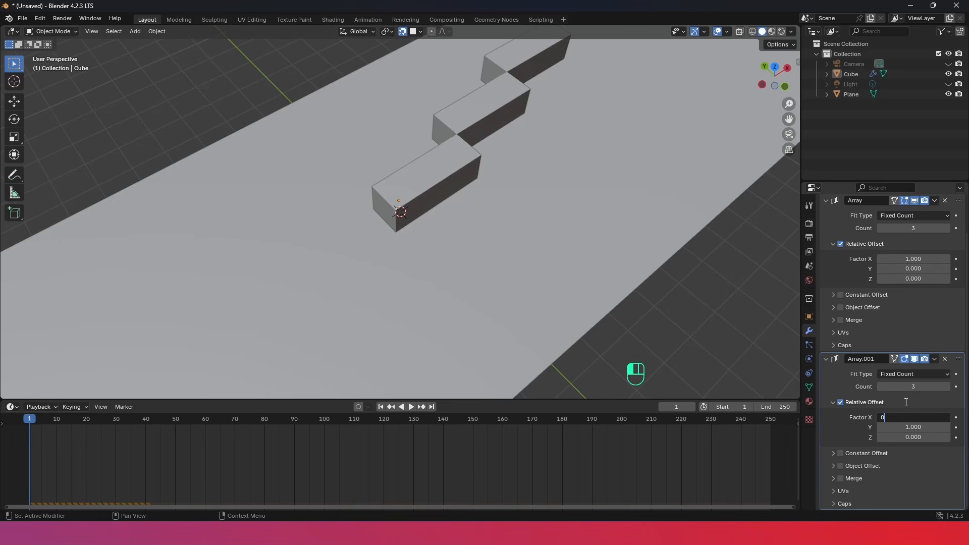
type("0")
key("Return")
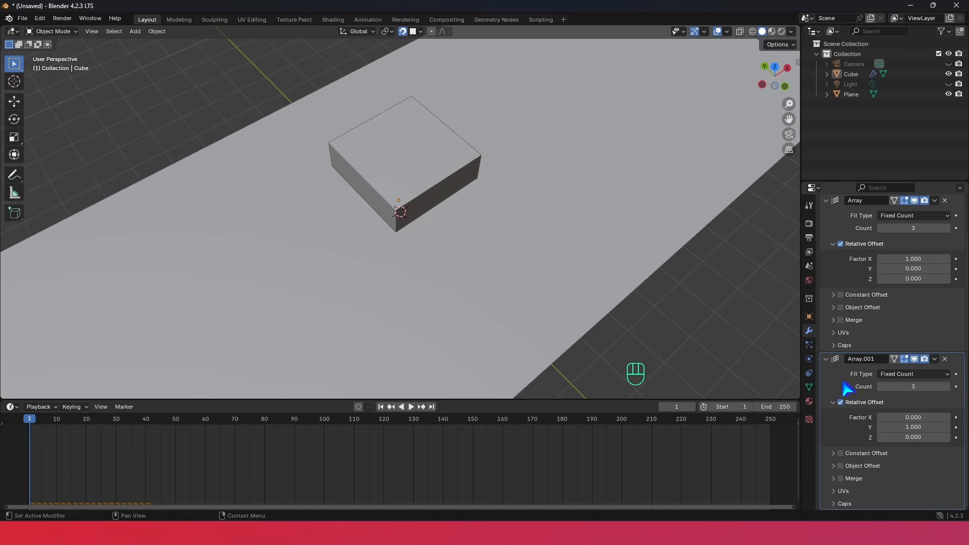
- Duplicate the second Array modifier and set the copy's relative offset to 0 in Y and 1 in Z
key("shift+d")
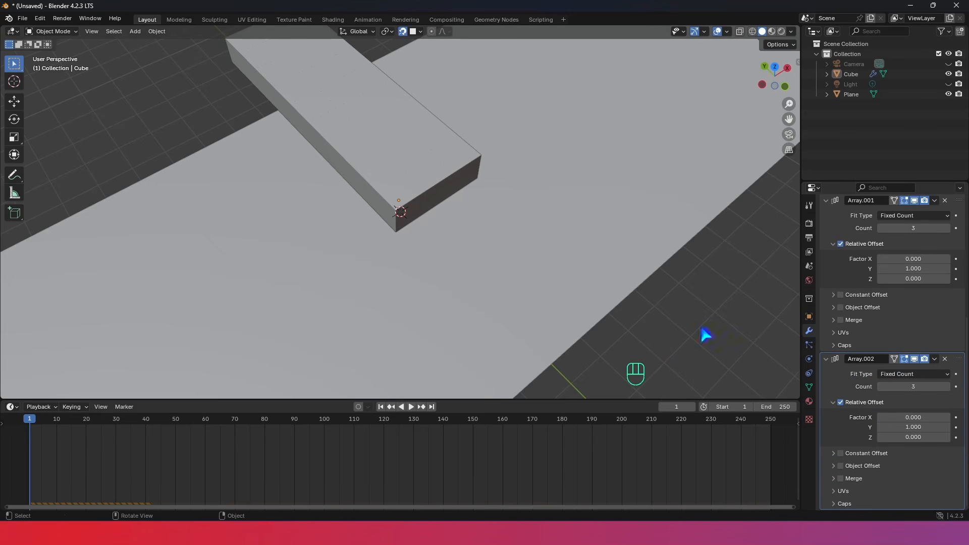
left_click(914, 437)
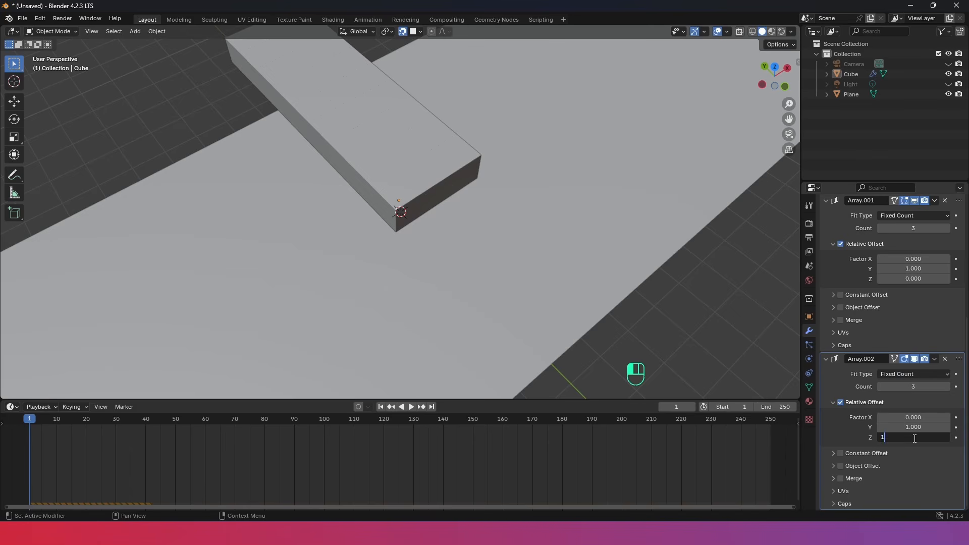
type("1")
key("Return")
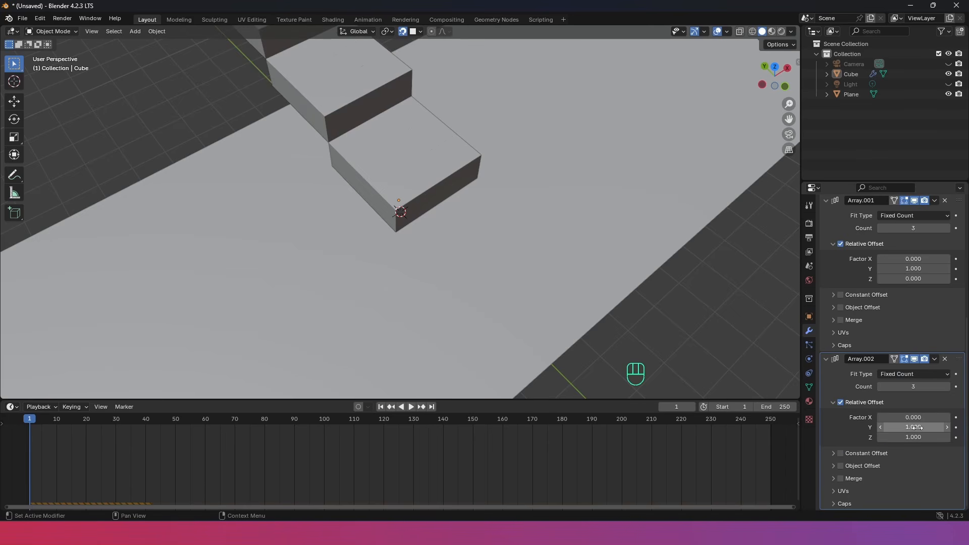
left_click(911, 428)
type("0")
key("Return")
middle_click_drag(580, 282, 525, 205)
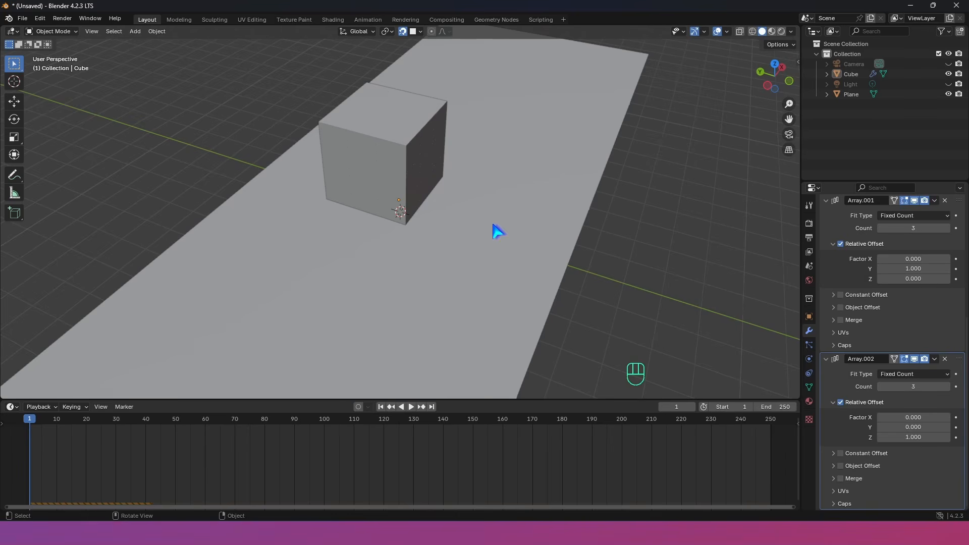
- Raise the vertical array's count to 15 to stack the cubes into a tall column
scroll(498, 232, "up", 1)
scroll(506, 208, "down", 1)
middle_click_drag(465, 189, 438, 219, "shift")
scroll(448, 242, "down", 2)
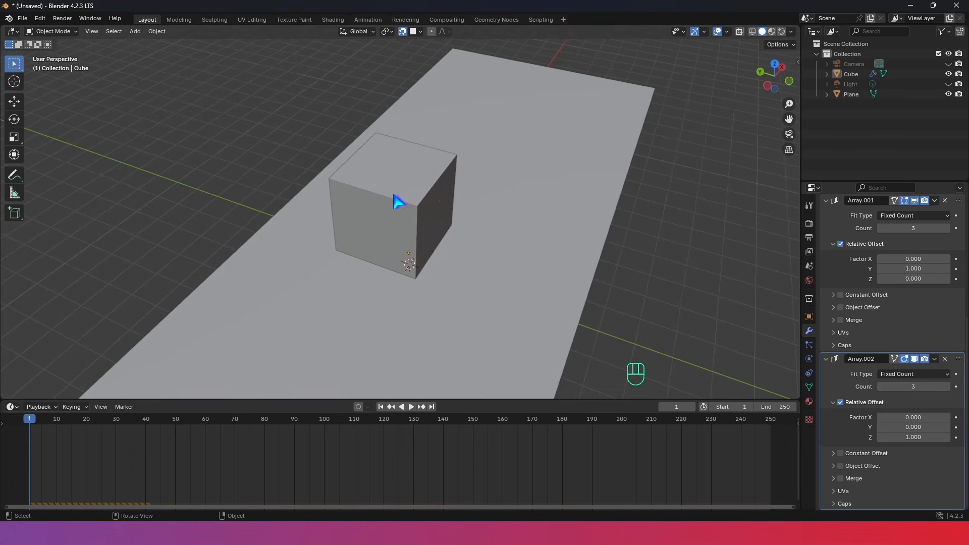
key("KP_1")
scroll(444, 210, "down", 3)
middle_click_drag(443, 220, 457, 237)
scroll(457, 237, "up", 1)
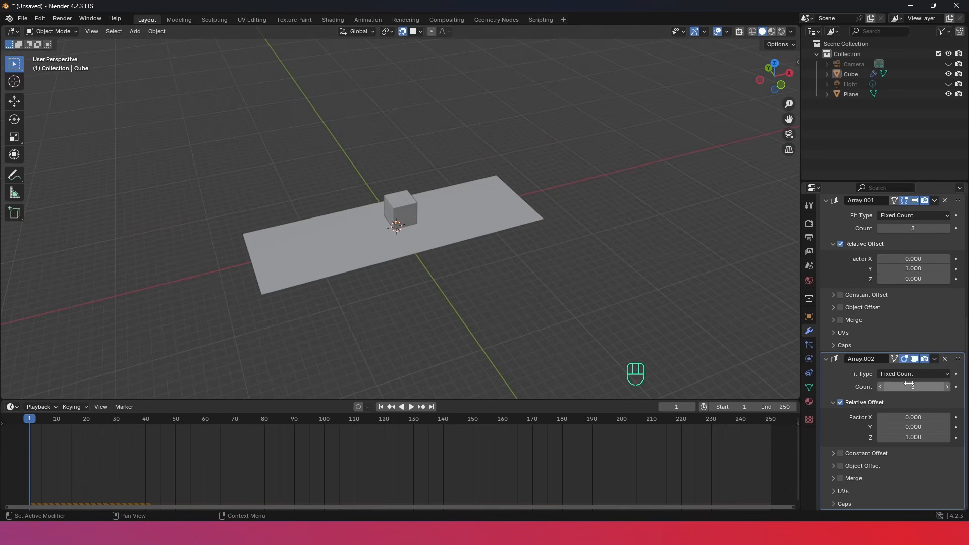
left_click(948, 386)
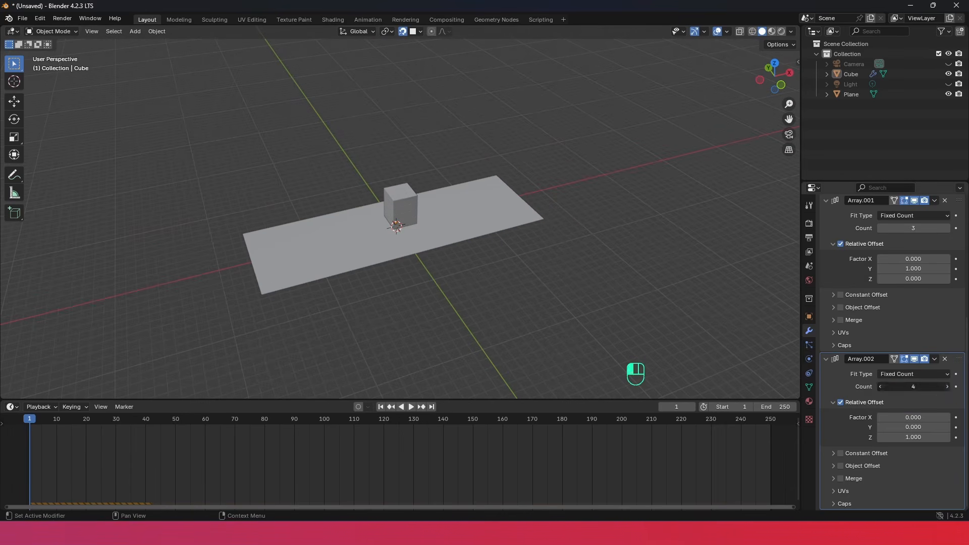
left_click(948, 387)
left_click(947, 386)
left_click(947, 387)
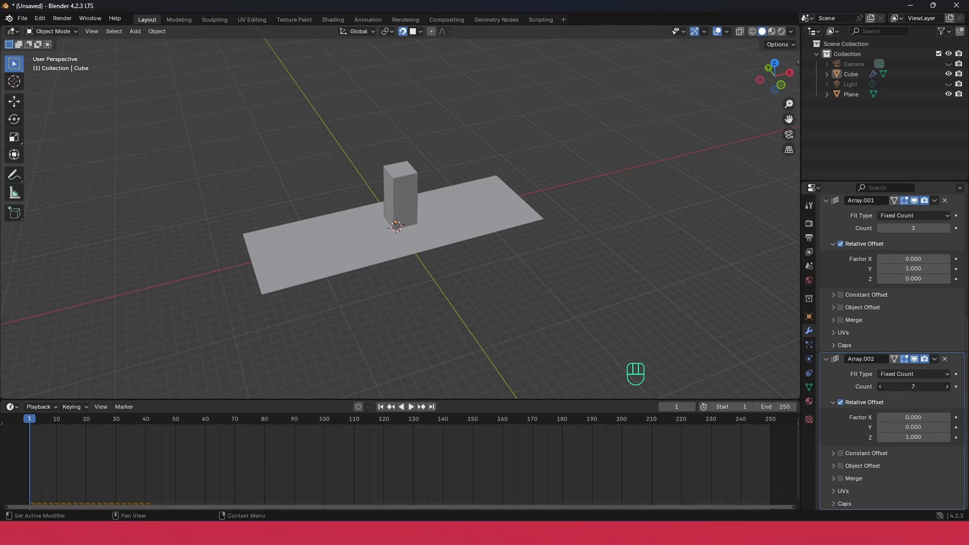
key("Return")
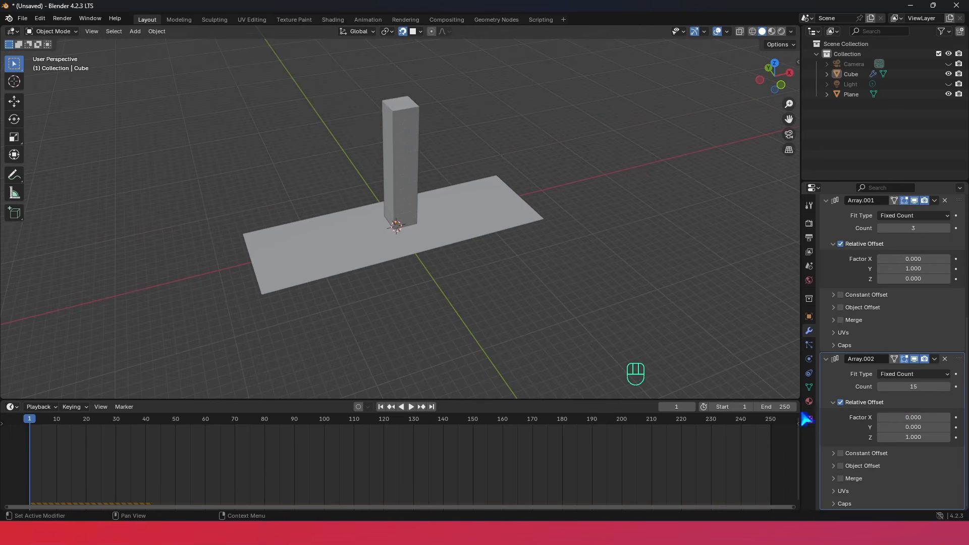
- Scale the plane up uniformly to nearly three times its size so it extends far around the cube tower
mouse_move(378, 309)
middle_mouse_down()
mouse_move(415, 324)
mouse_move(379, 323)
middle_mouse_up()
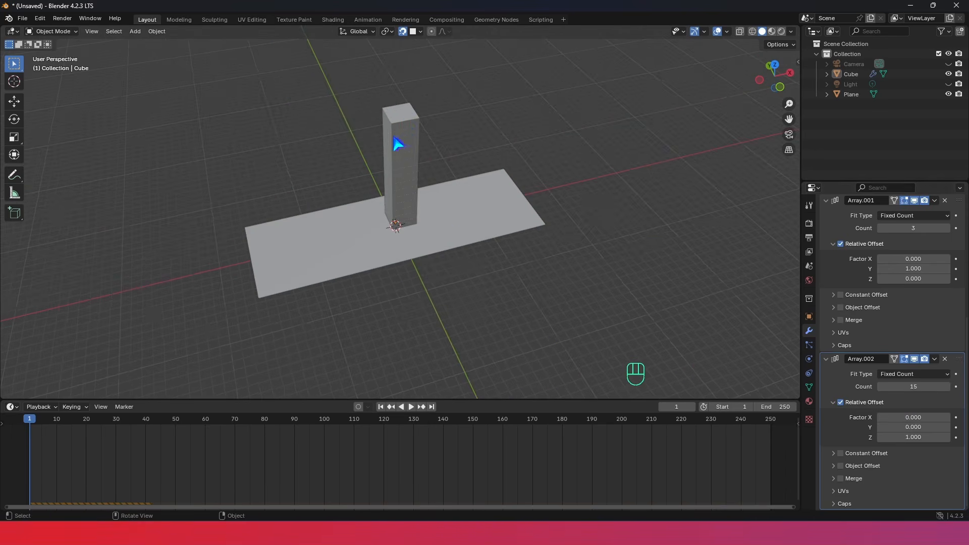
left_click(314, 259)
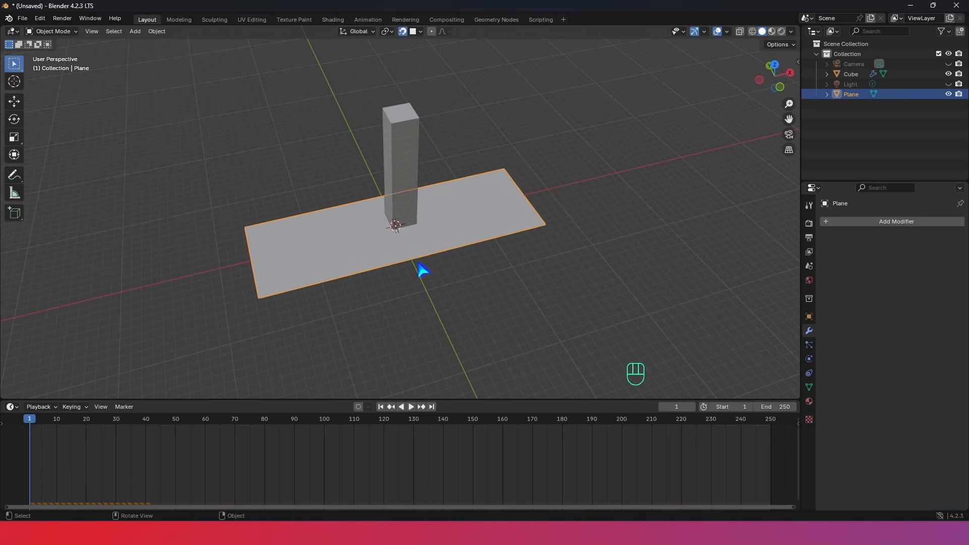
key("s")
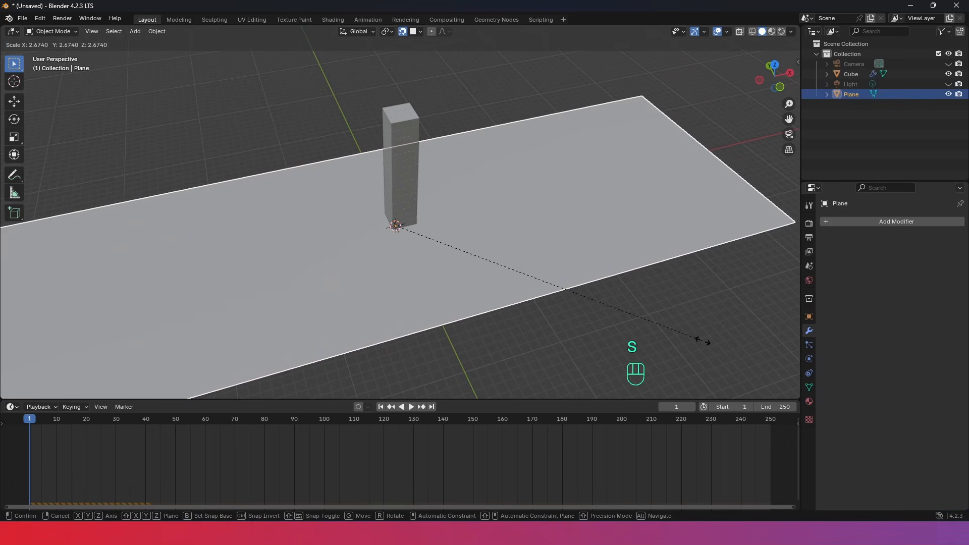
left_click(732, 341)
scroll(578, 309, "down", 5)
scroll(558, 320, "up", 10)
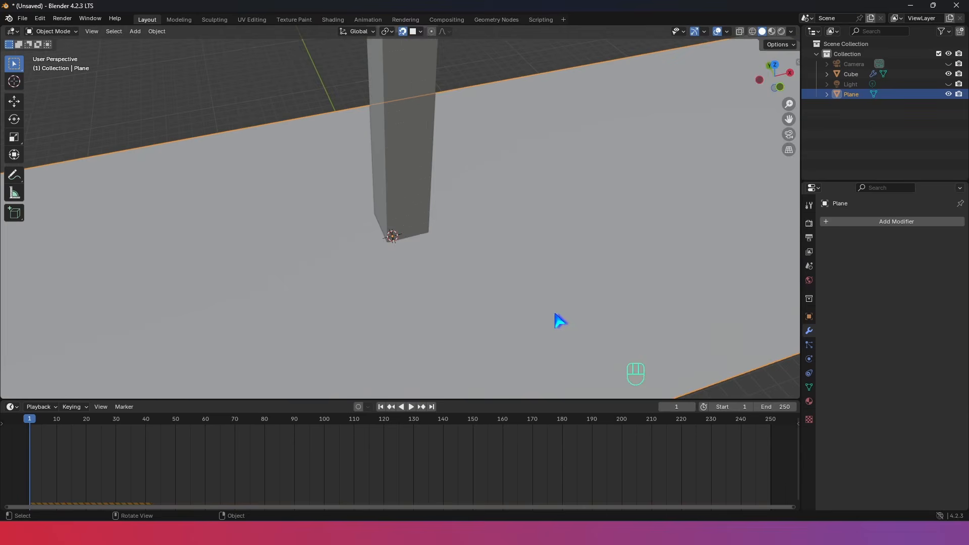
scroll(401, 228, "down", 5)
- Apply all three Array modifiers on the cube tower
left_click(401, 224)
scroll(454, 242, "down", 3)
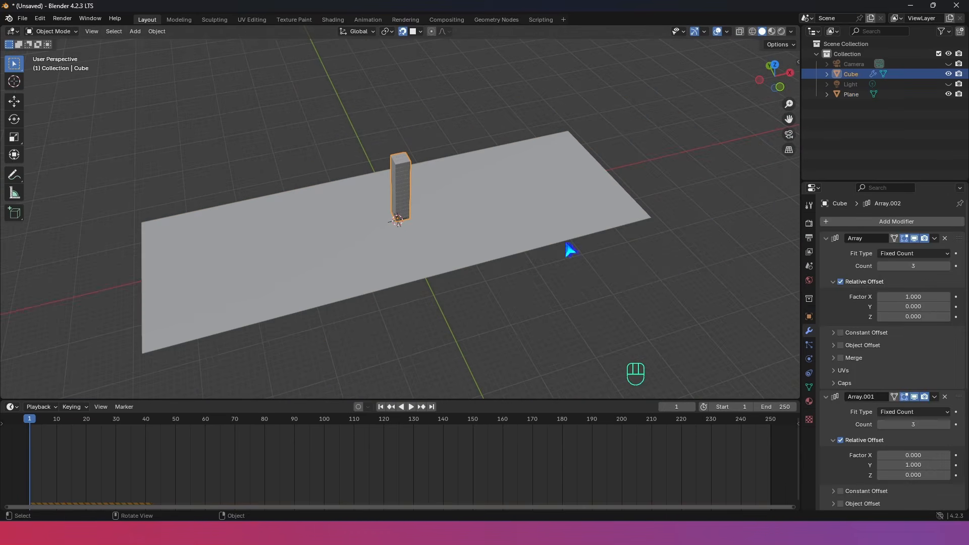
scroll(860, 411, "down", 5)
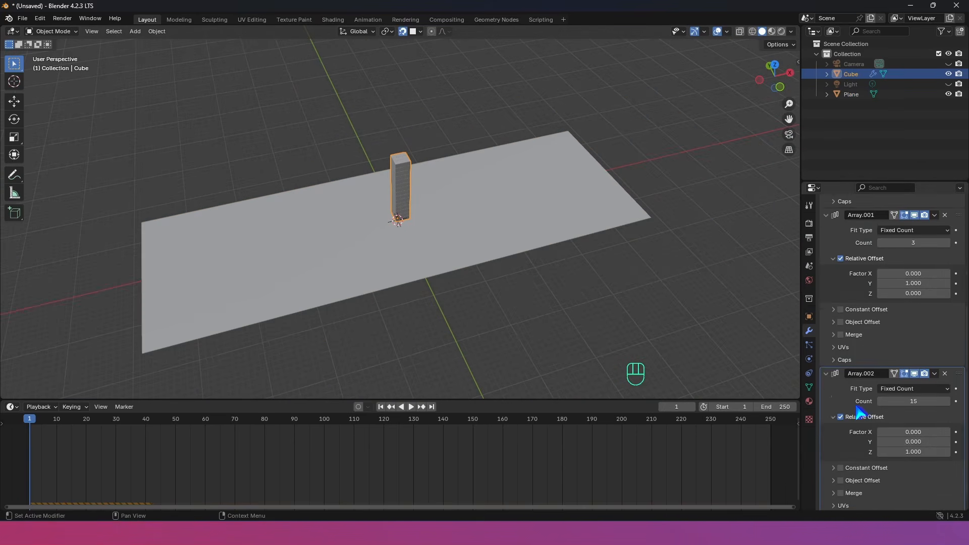
scroll(860, 412, "up", 5)
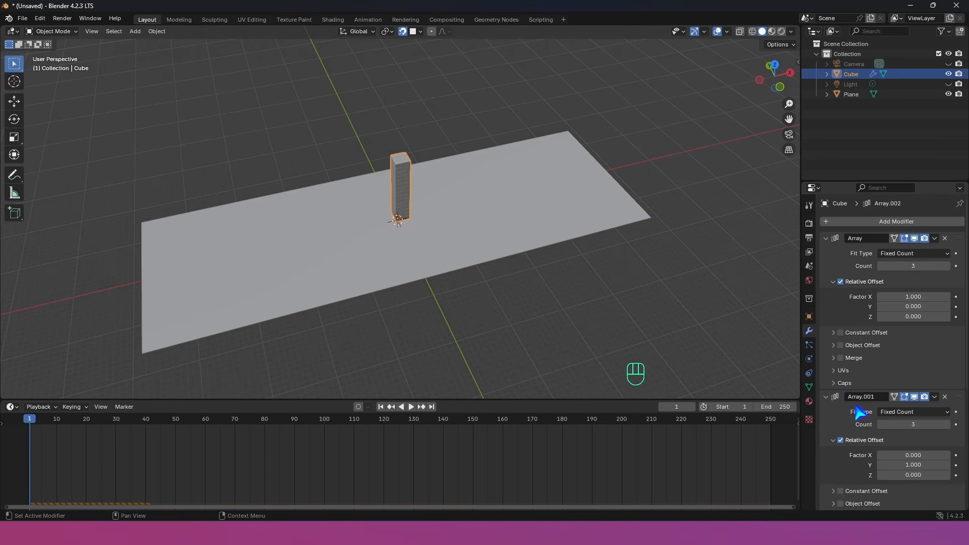
left_click(935, 238)
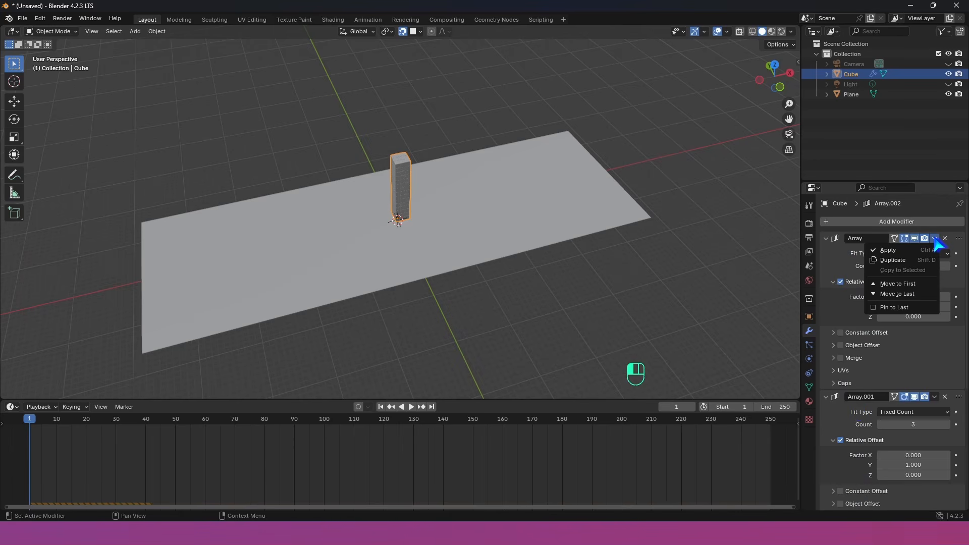
left_click(900, 253)
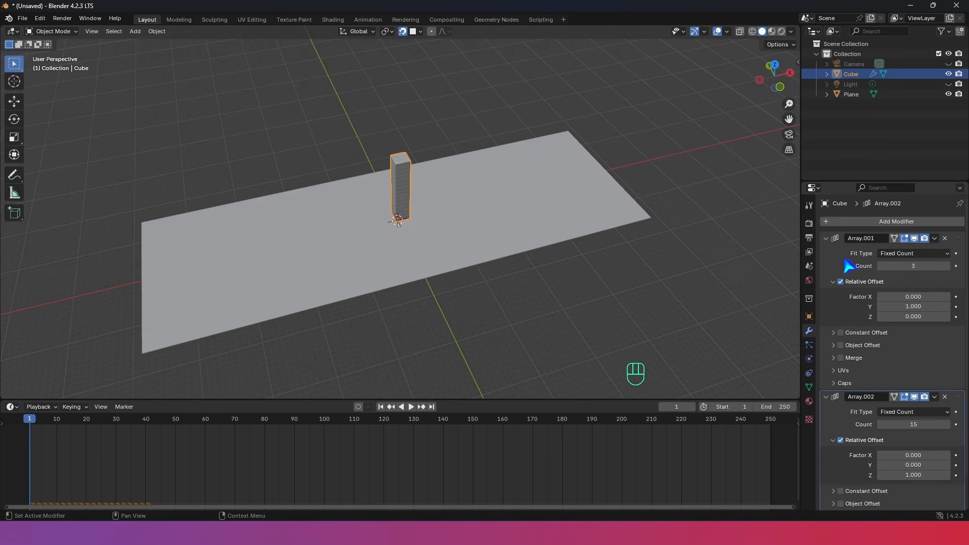
left_click(839, 269)
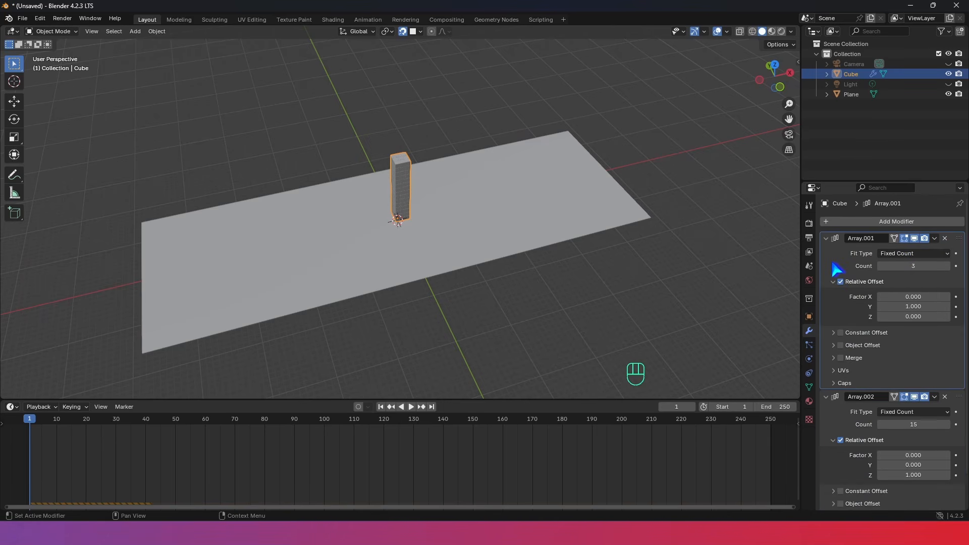
key("ctrl+a")
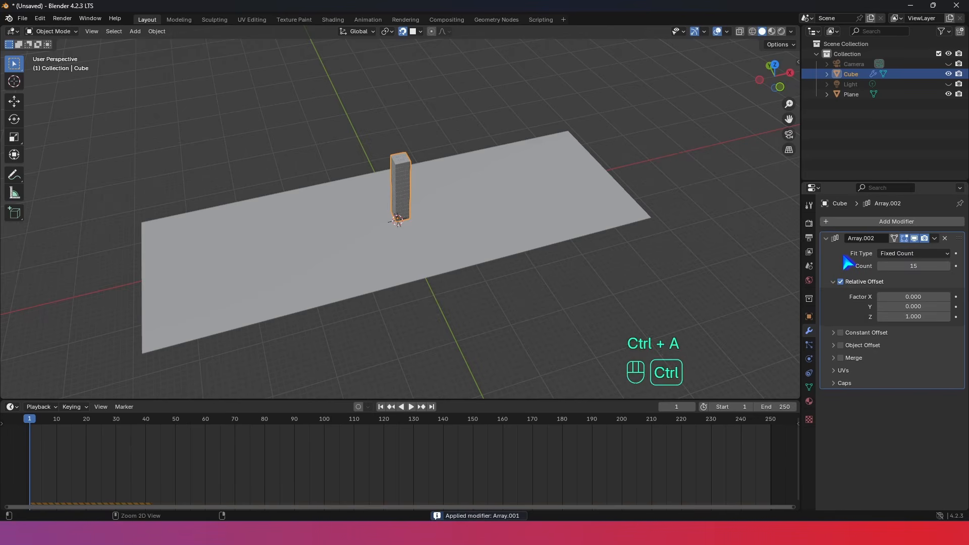
key("ctrl+a")
- Separate the tower's entire mesh by loose parts into individual cube objects and return to Object Mode
scroll(301, 214, "up", 5)
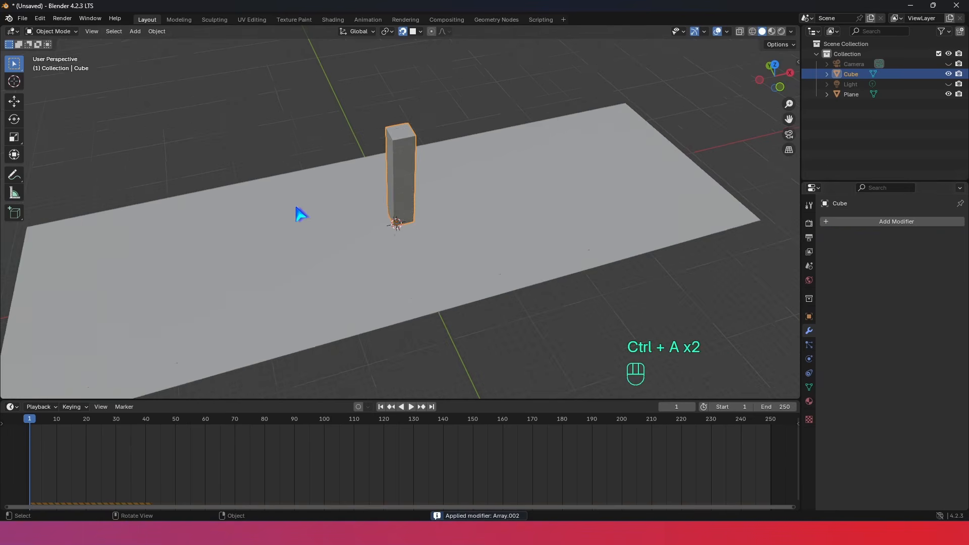
scroll(504, 141, "down", 1)
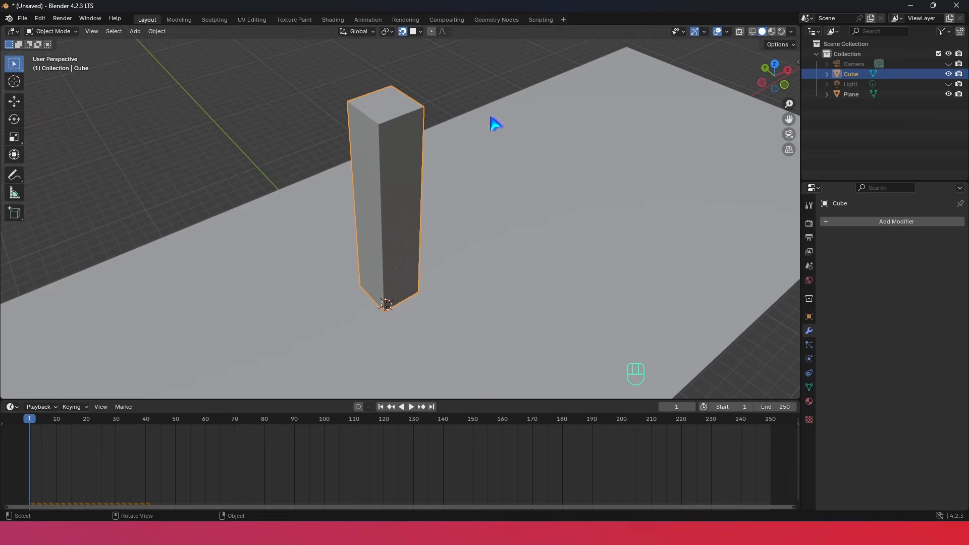
middle_click_drag(380, 232, 419, 212)
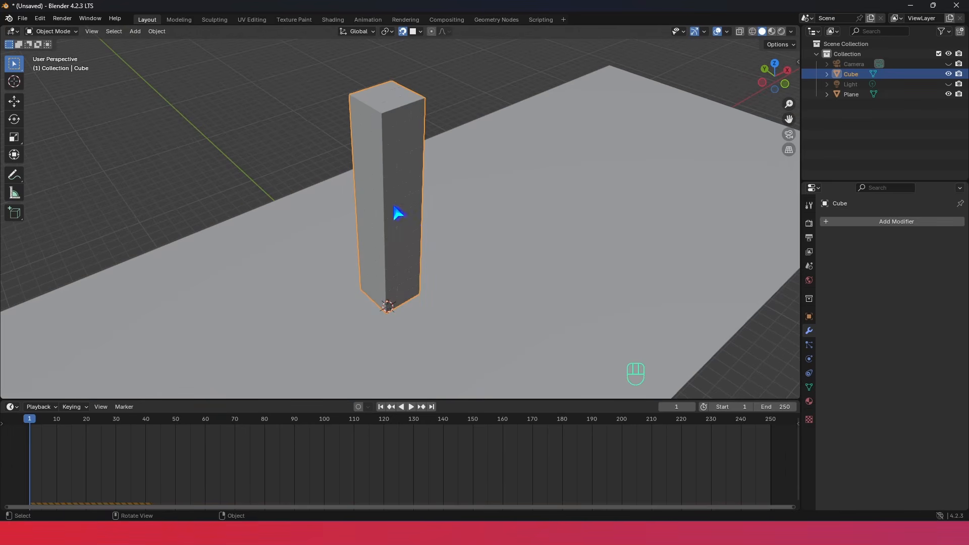
key("Tab")
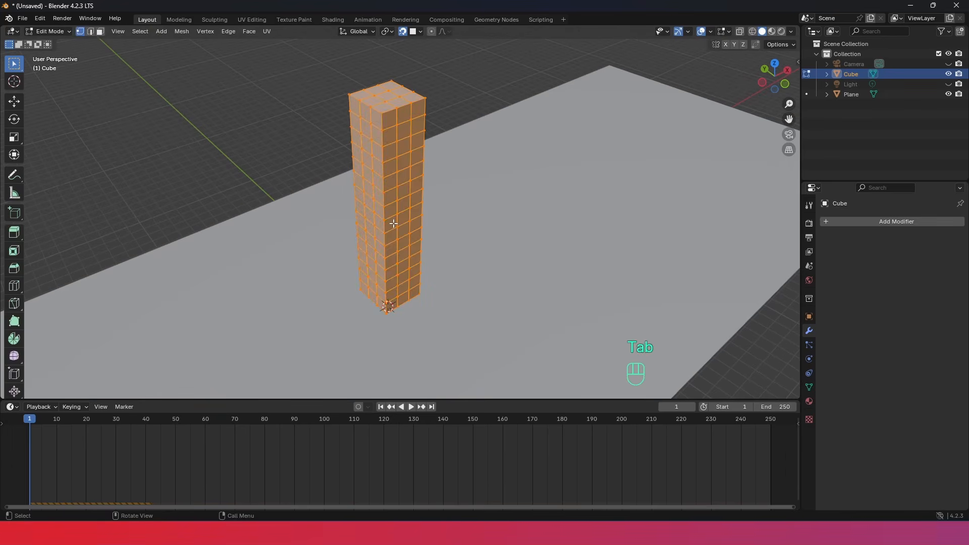
left_click(273, 111)
mouse_move(486, 188)
middle_mouse_down()
mouse_move(525, 184)
mouse_move(477, 179)
mouse_move(478, 190)
middle_mouse_up()
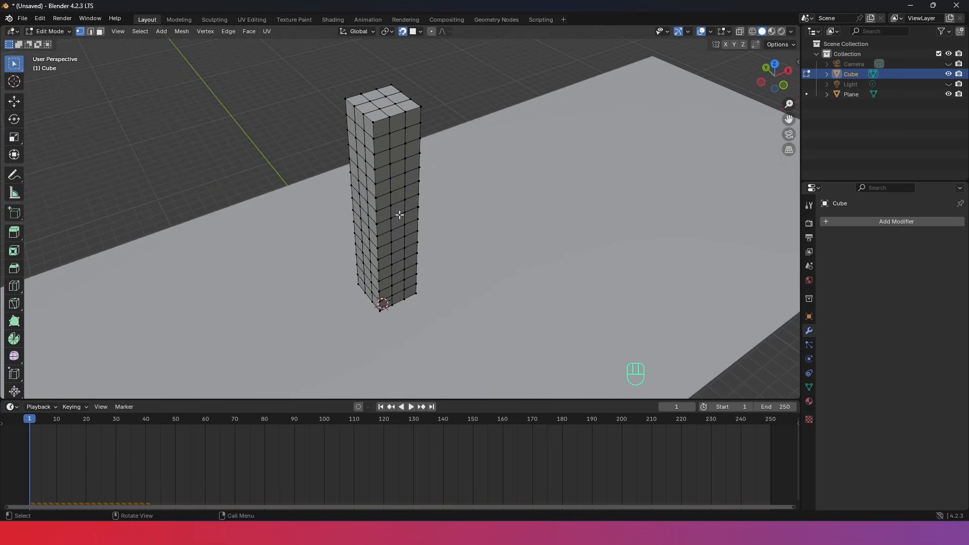
key("a")
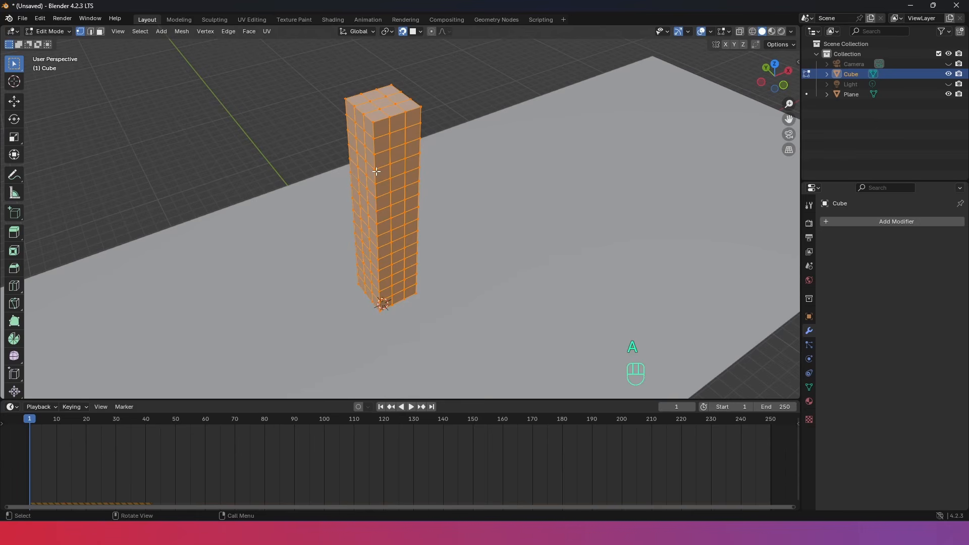
key("p")
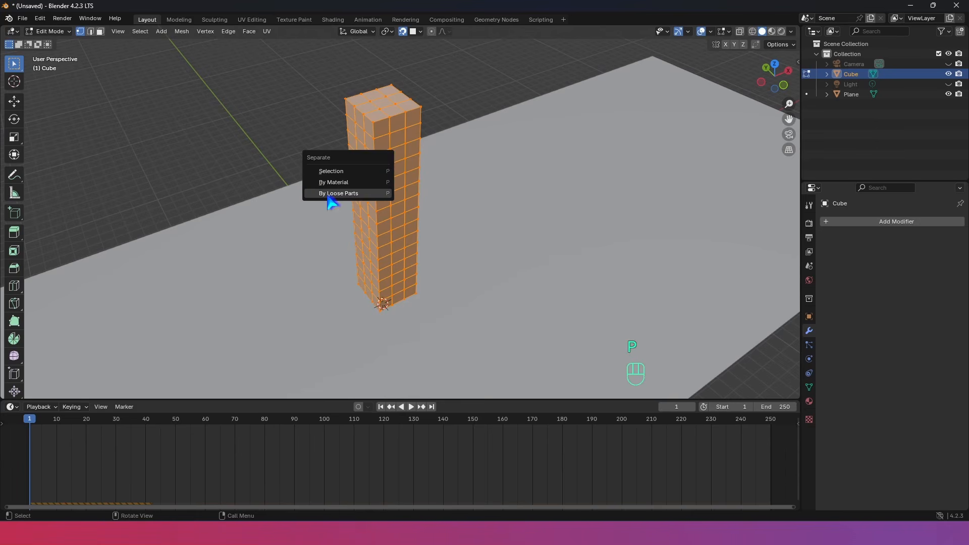
left_click(343, 194)
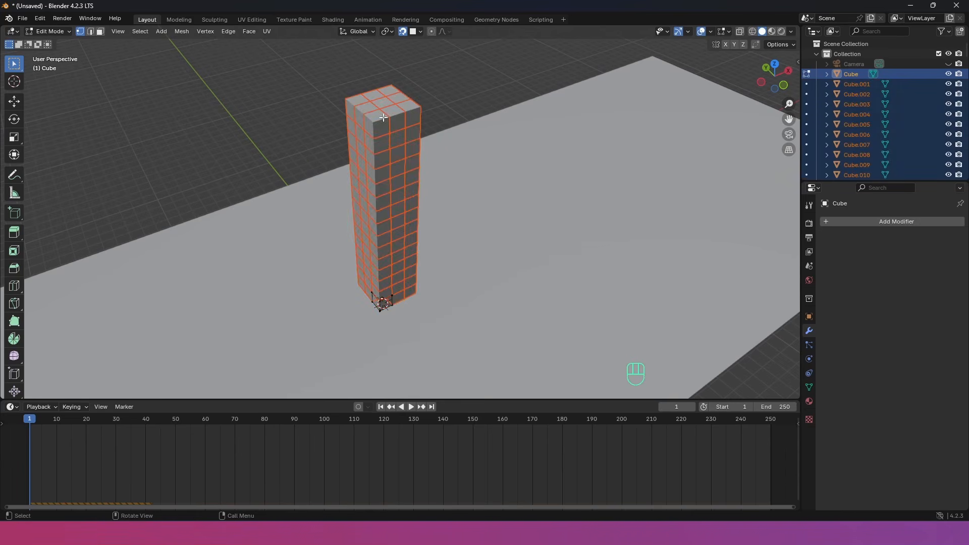
key("Tab")
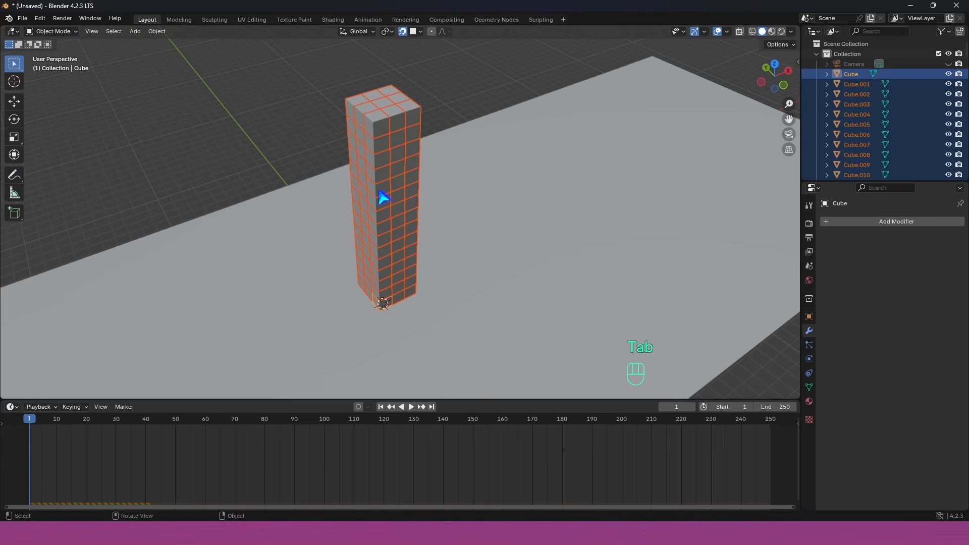
- Select several individual cubes at different heights of the tower to check that they are separate objects
mouse_move(437, 218)
middle_mouse_down()
mouse_move(385, 223)
mouse_move(421, 219)
middle_mouse_up()
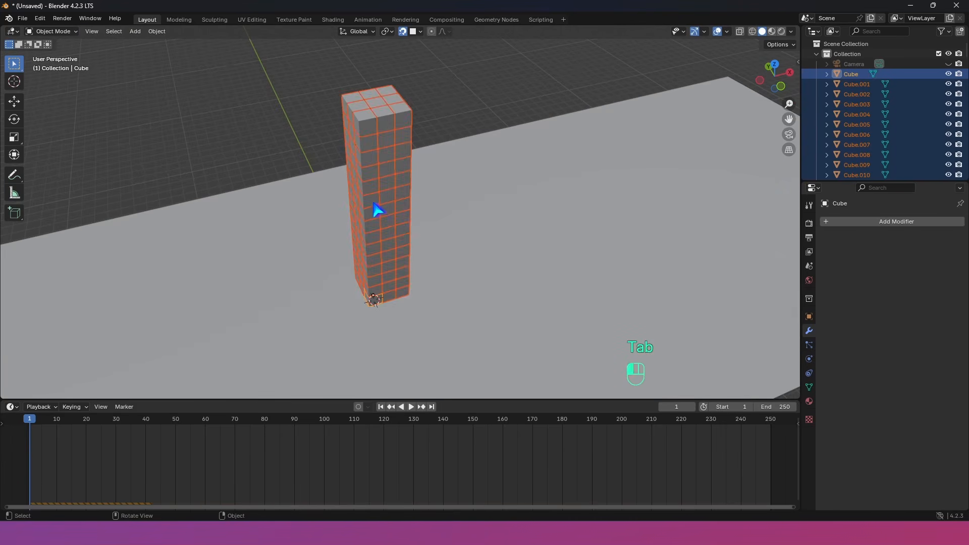
left_click(376, 201)
left_click(387, 161)
left_click(399, 223)
left_click(365, 252)
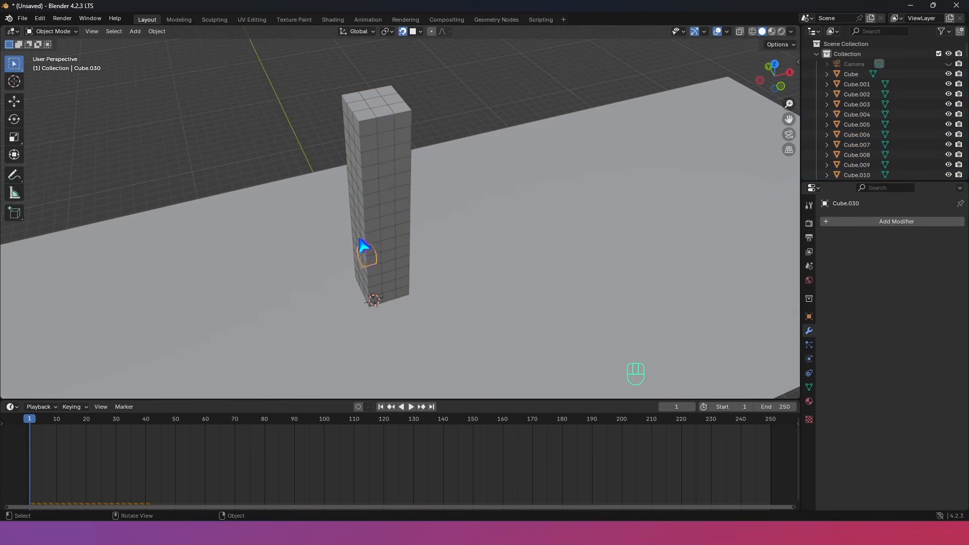
left_click(368, 182)
scroll(409, 220, "up", 4)
scroll(406, 219, "down", 4)
middle_click_drag(407, 221, 403, 198)
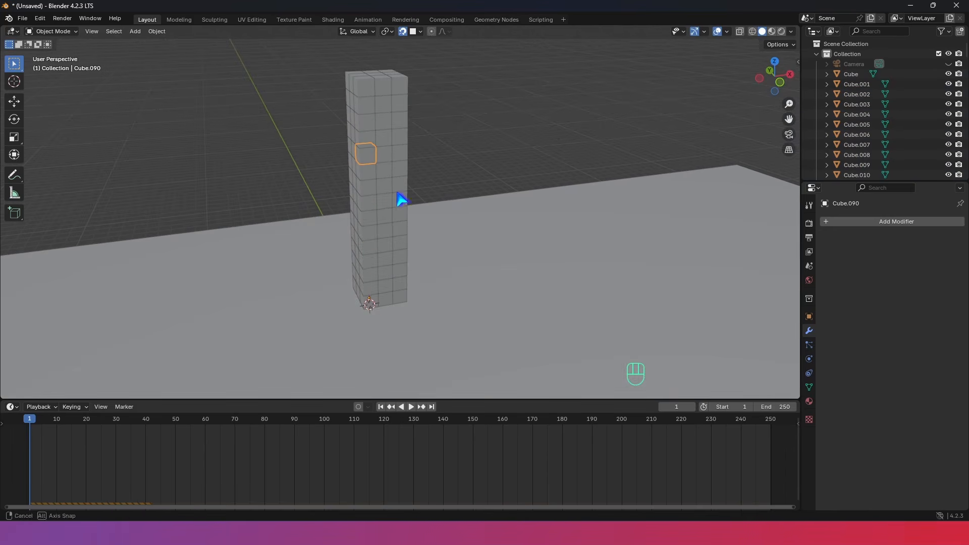
- Try rotating a single cube near the top of the tower to check its pivot point
left_click(392, 107)
key("r")
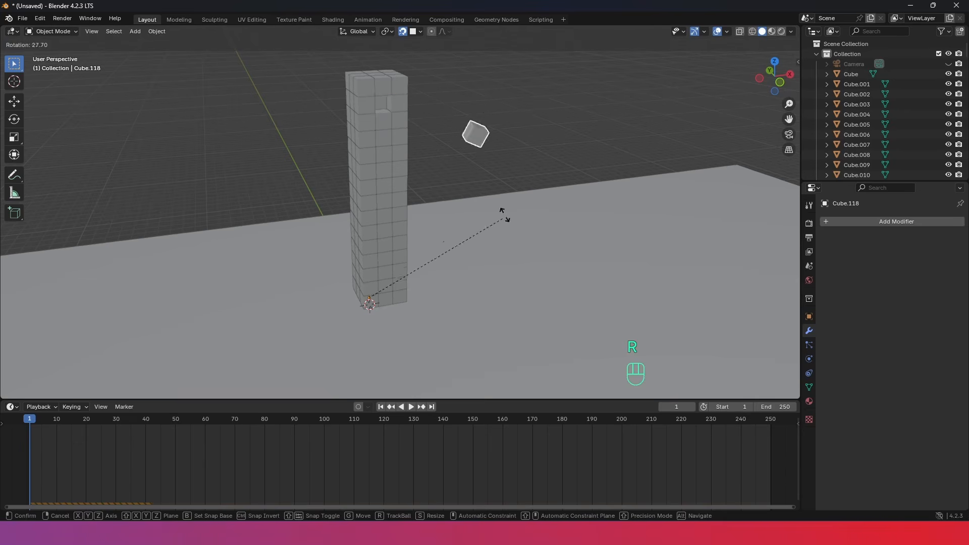
key("Escape")
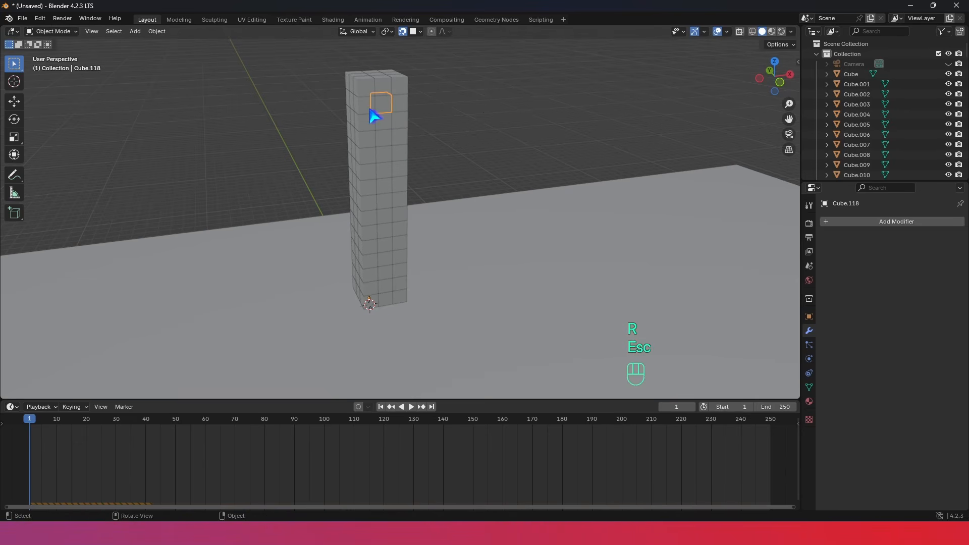
- Select all the tower's cubes without the plane and set each one's origin to its geometry
scroll(375, 117, "up", 2)
scroll(396, 292, "down", 1)
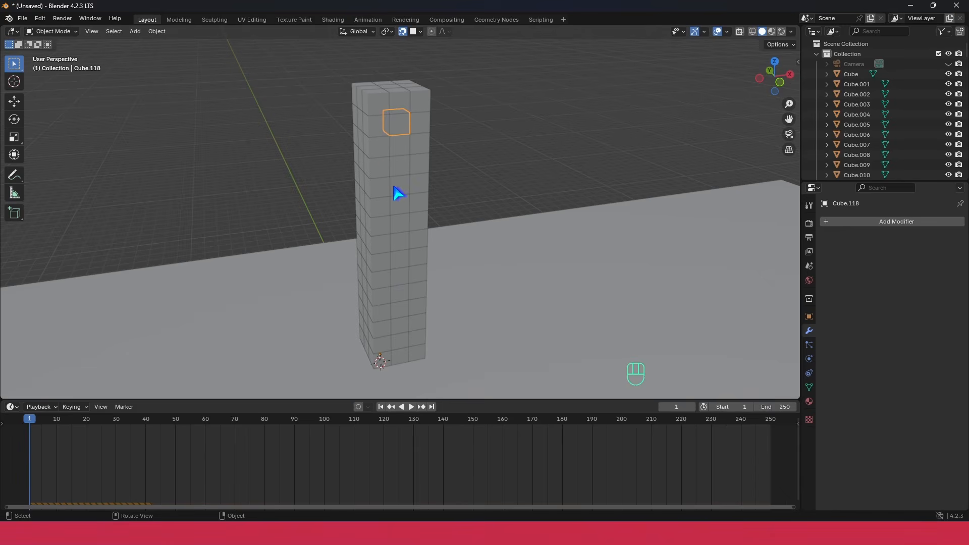
key("KP_1")
left_click_drag(302, 60, 457, 356)
middle_click_drag(437, 236, 475, 261)
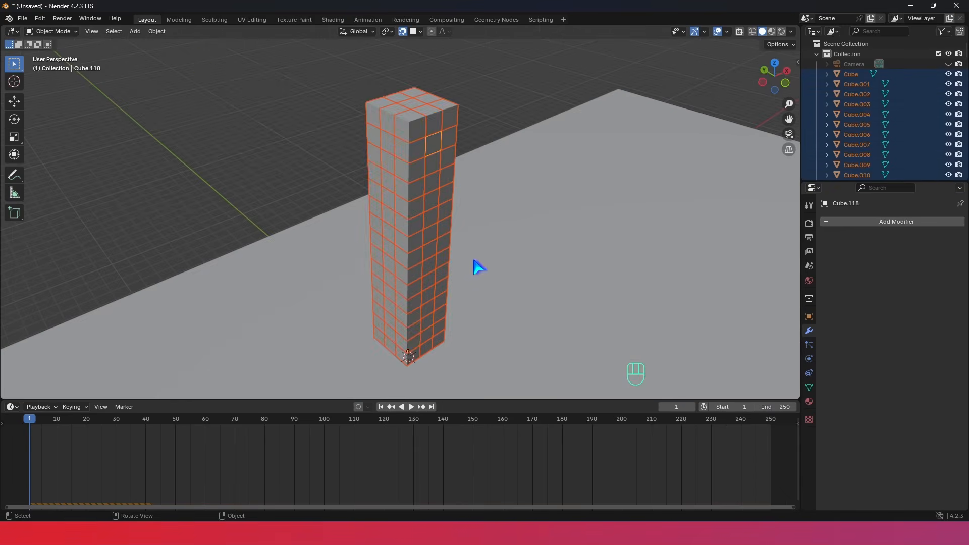
left_click(156, 31)
mouse_move(170, 55)
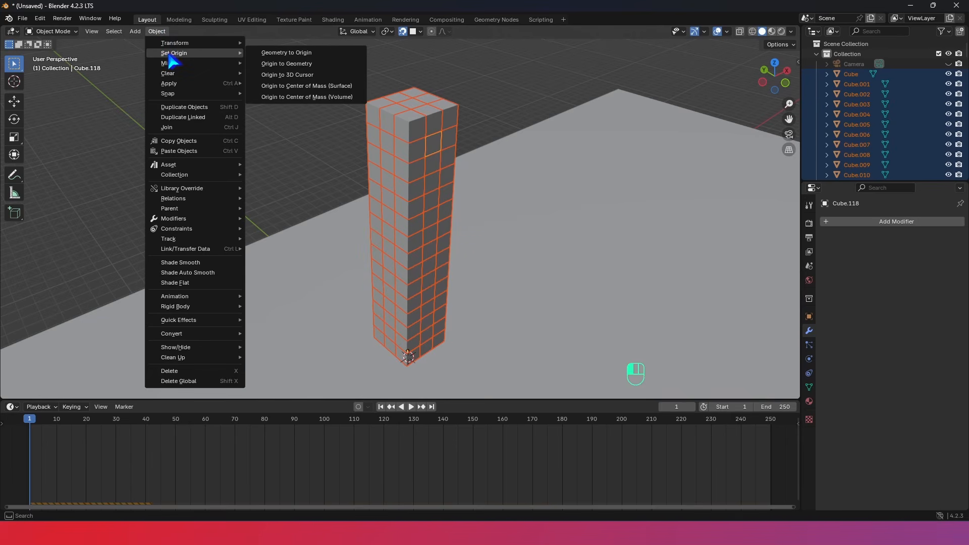
left_click(297, 64)
mouse_move(541, 197)
middle_mouse_down()
mouse_move(408, 198)
mouse_move(532, 195)
middle_mouse_up()
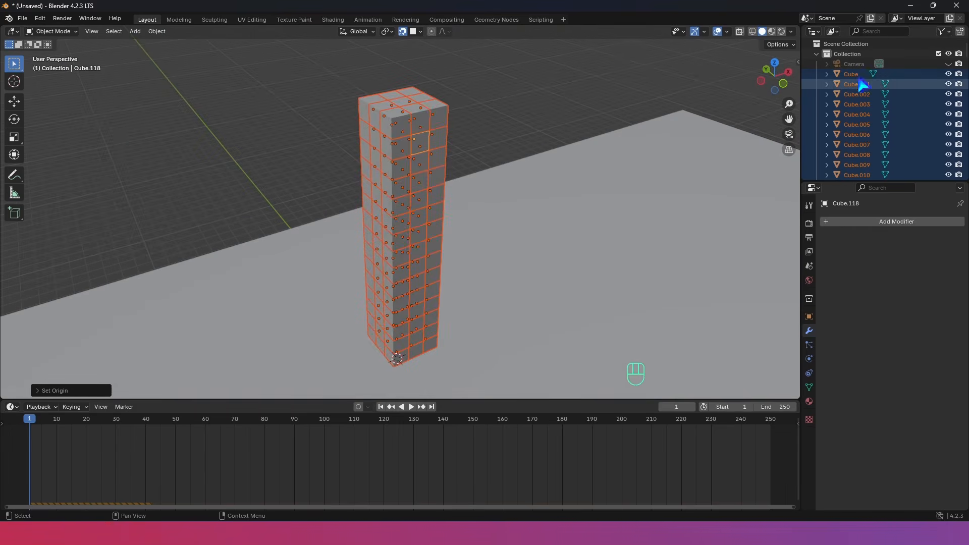
- In front view, move the selected cubes about -0.93 m along X to centre the tower on the world origin
key("KP_1")
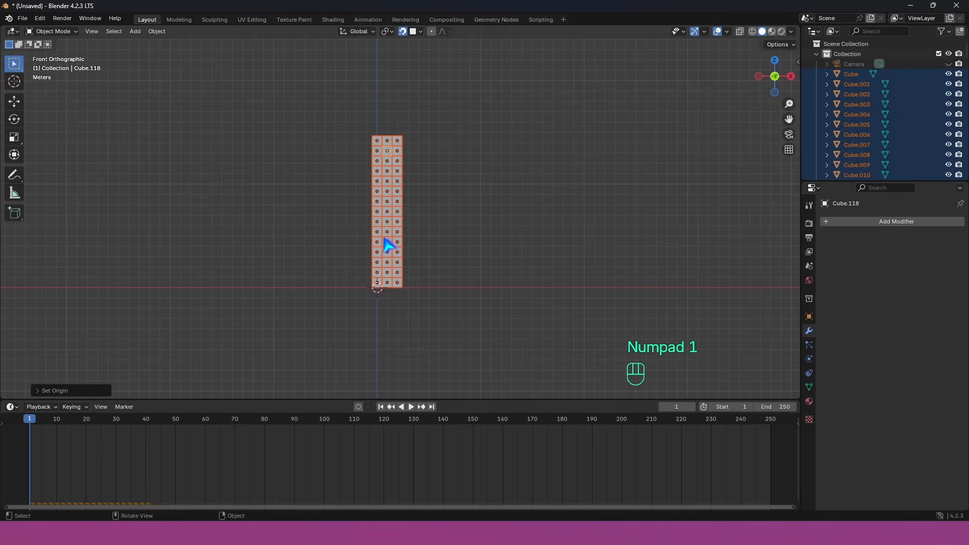
key("g")
key("x")
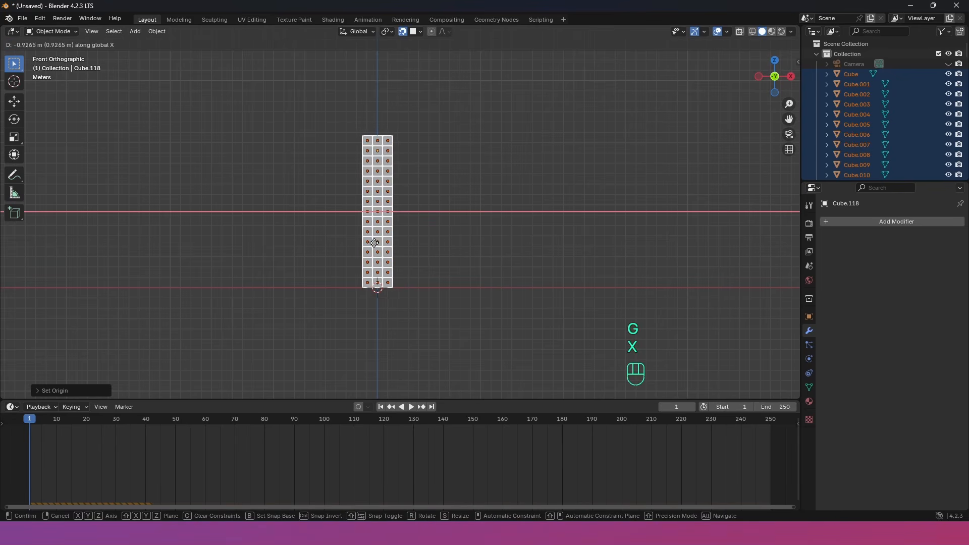
left_click(374, 243)
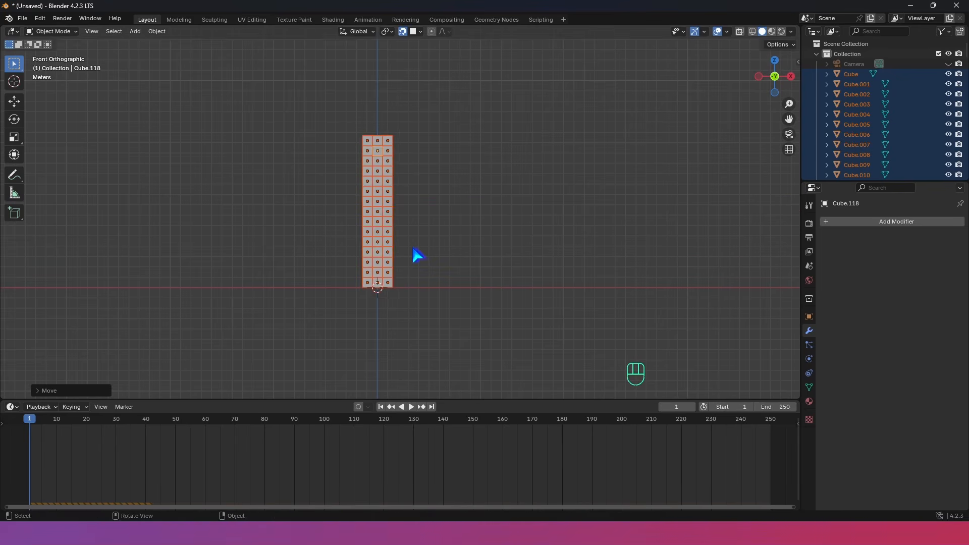
- In right view, move the selected cubes in negative Y until the tower's middle column sits on the world origin
key("KP_3")
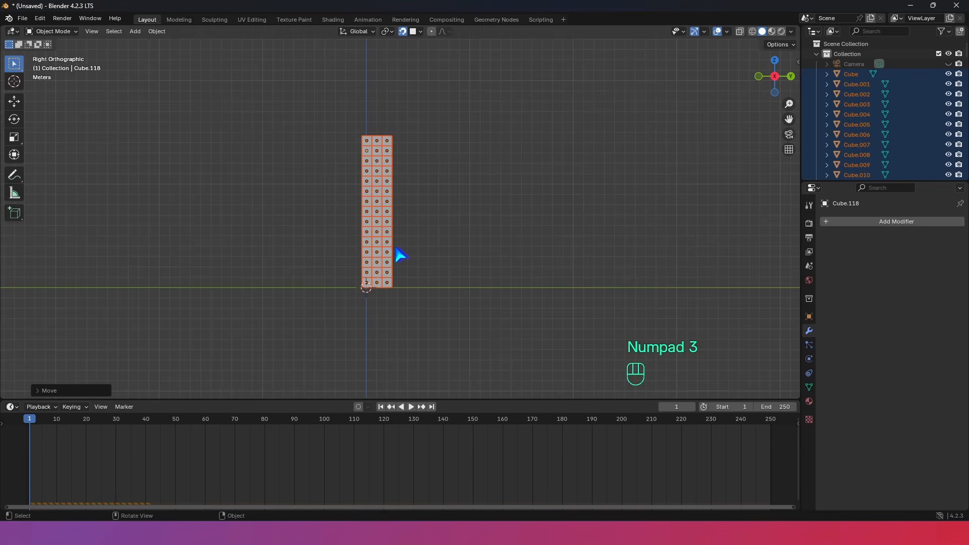
key("g")
key("y")
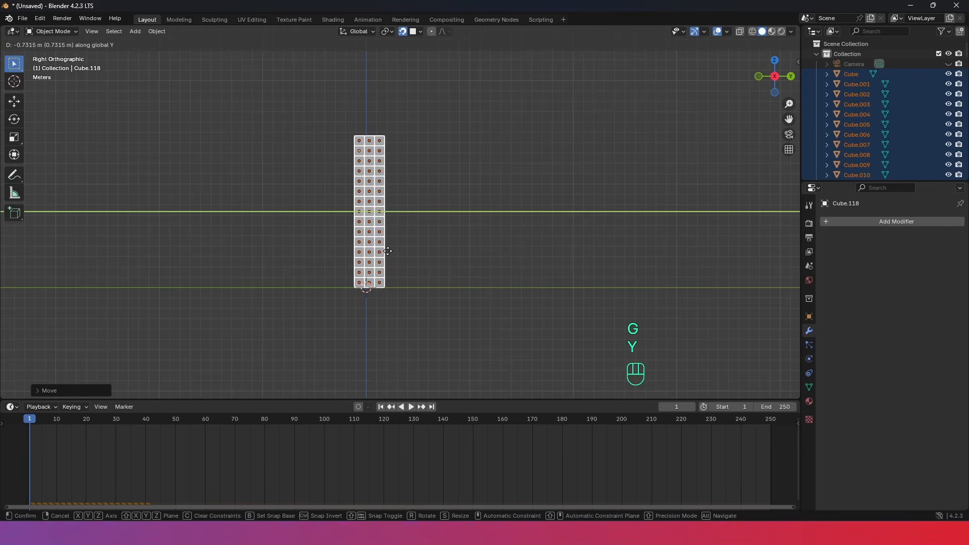
left_click(385, 251)
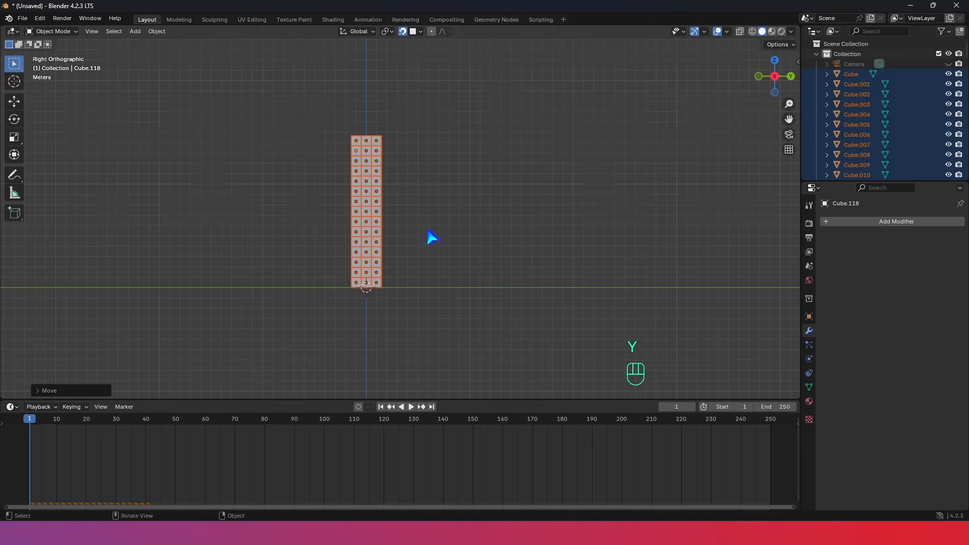
- Deselect the tower's cubes and add a UV sphere at the world origin
middle_click_drag(428, 231, 456, 238)
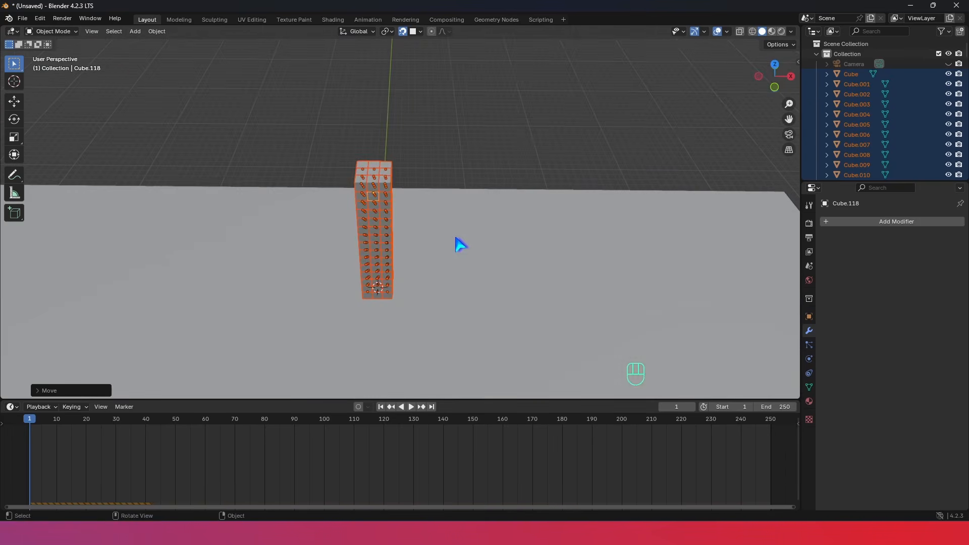
scroll(396, 225, "down", 4)
scroll(395, 225, "up", 4)
scroll(395, 225, "down", 4)
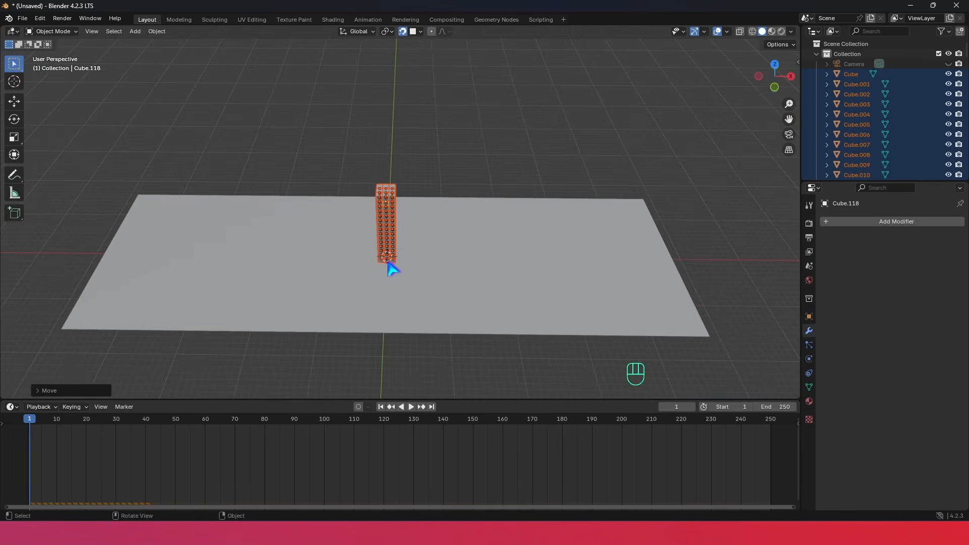
left_click(444, 172)
key("shift+a")
mouse_move(357, 273)
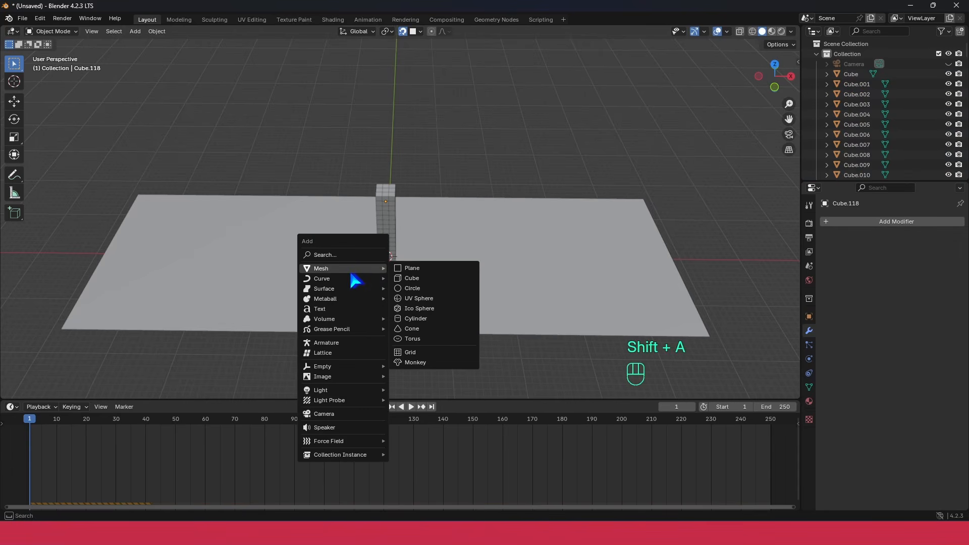
left_click(418, 299)
scroll(396, 298, "up", 3)
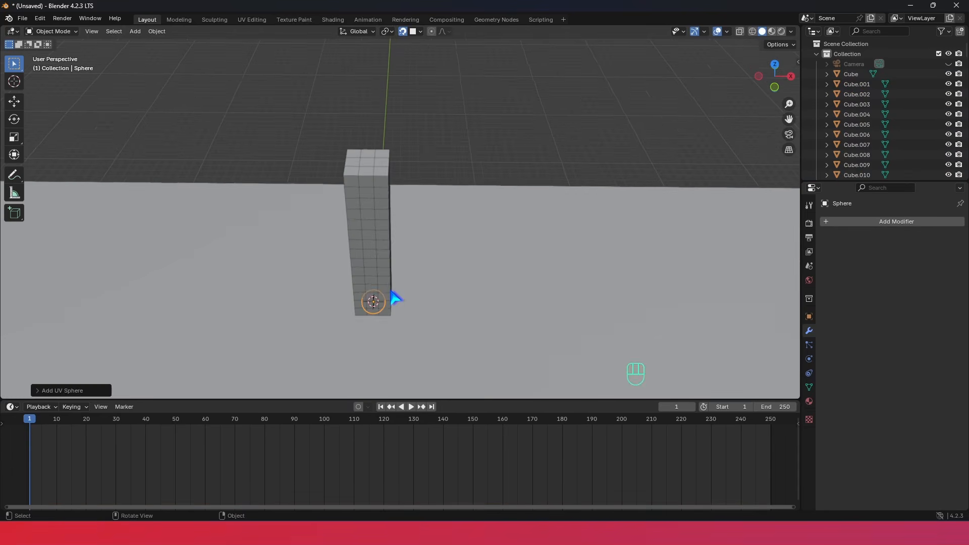
- Move the sphere along negative X, out of the tower's base and well away from it over the plane
middle_click_drag(395, 299, 441, 223)
left_click(14, 101)
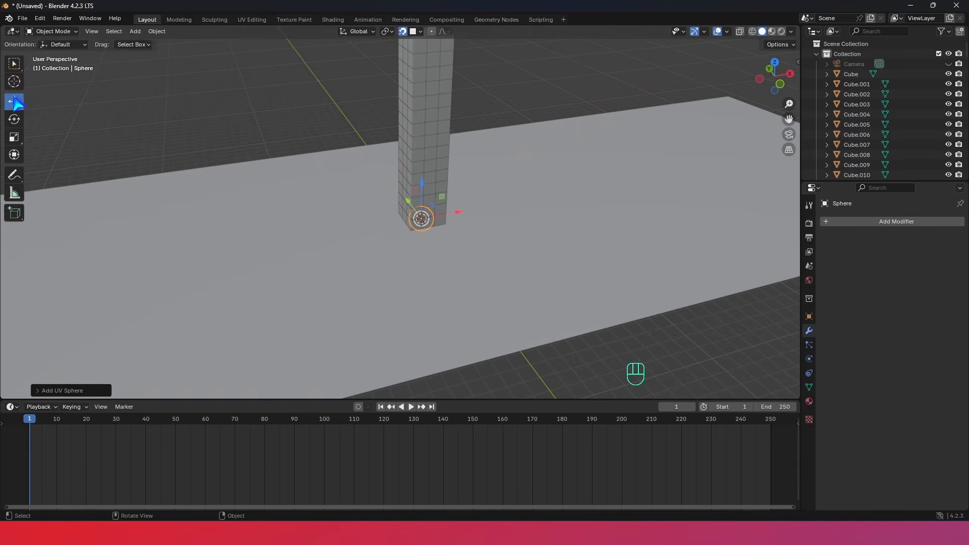
left_click_drag(464, 218, 122, 265)
scroll(160, 277, "down", 3)
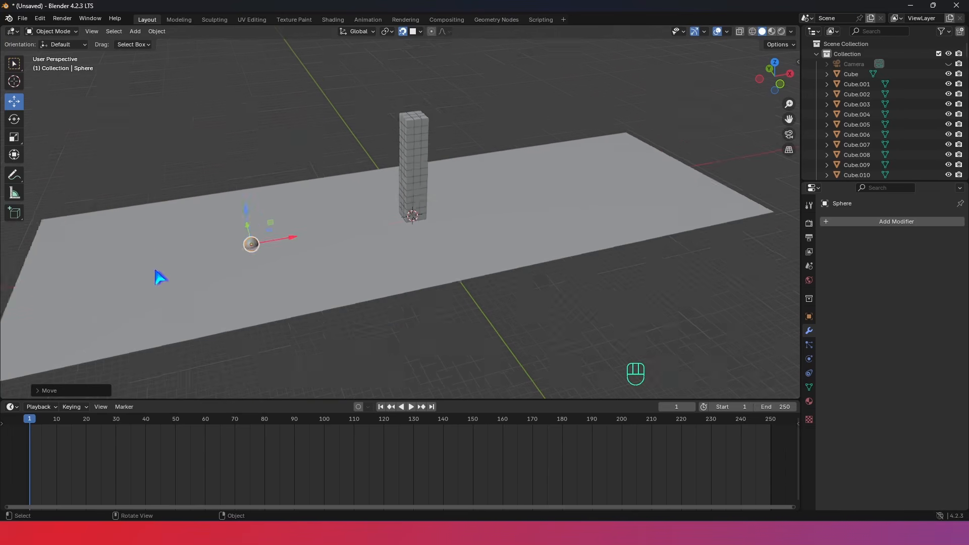
- Raise the sphere along Z to slightly above the tower's mid-height and check its alignment in right and front views
scroll(275, 223, "up", 2)
left_click(281, 210)
left_click(277, 234)
scroll(168, 223, "up", 2)
left_click_drag(168, 223, 136, 101)
middle_click_drag(346, 199, 298, 174)
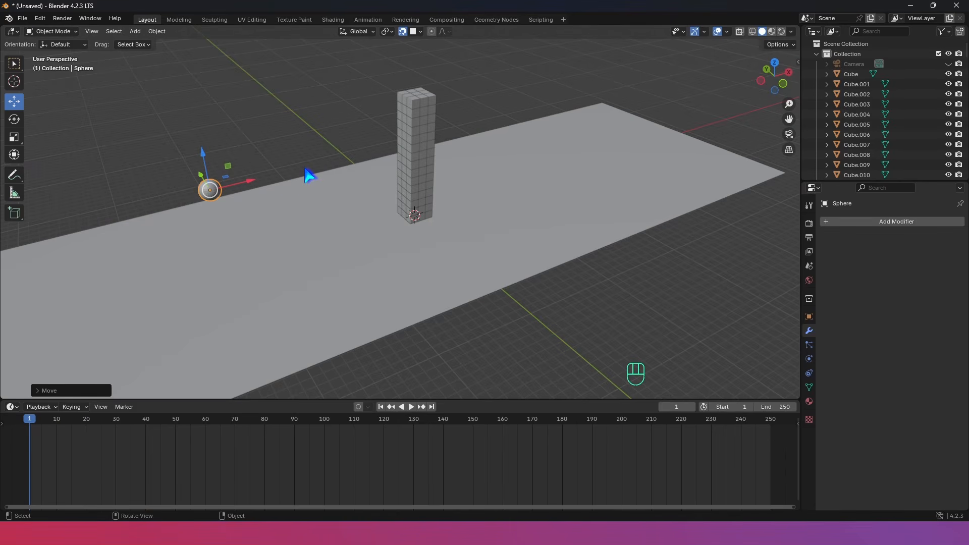
key("KP_3")
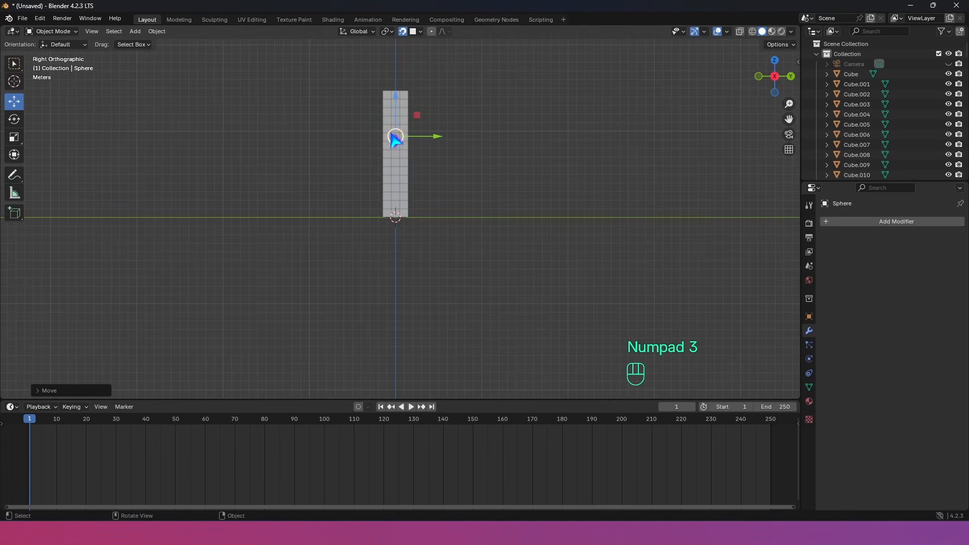
key("KP_1")
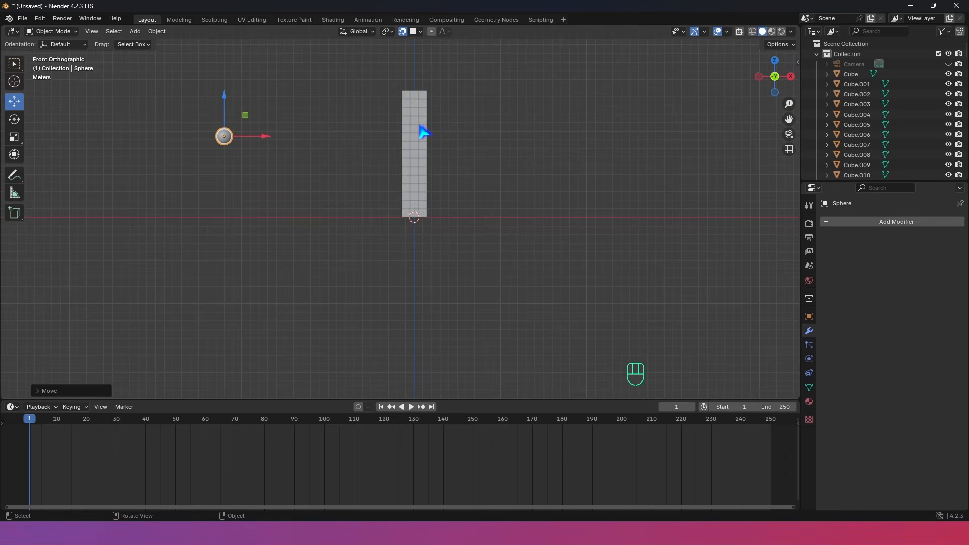
middle_click_drag(424, 132, 377, 199)
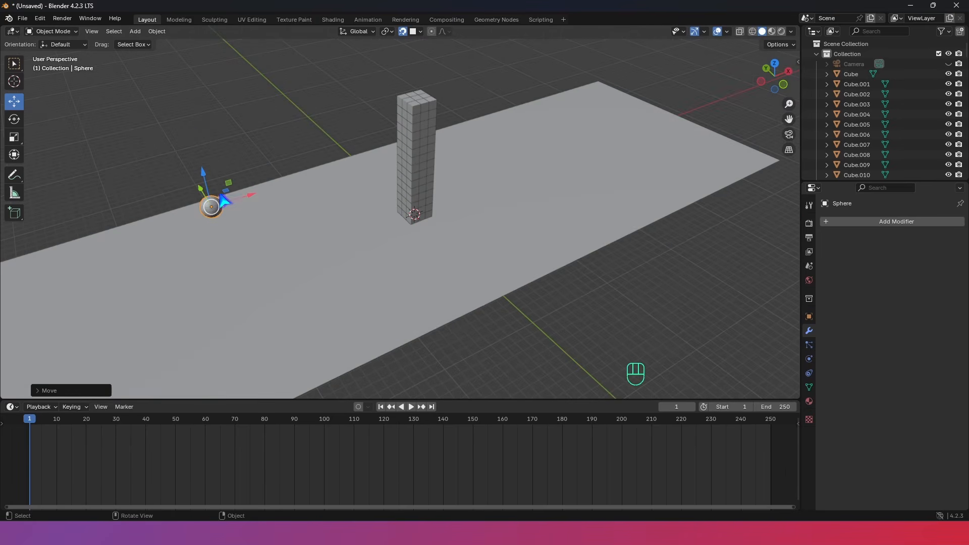
- Make the sphere an active rigid body with Animated enabled and keyframe its location at frame 1
left_click(809, 360)
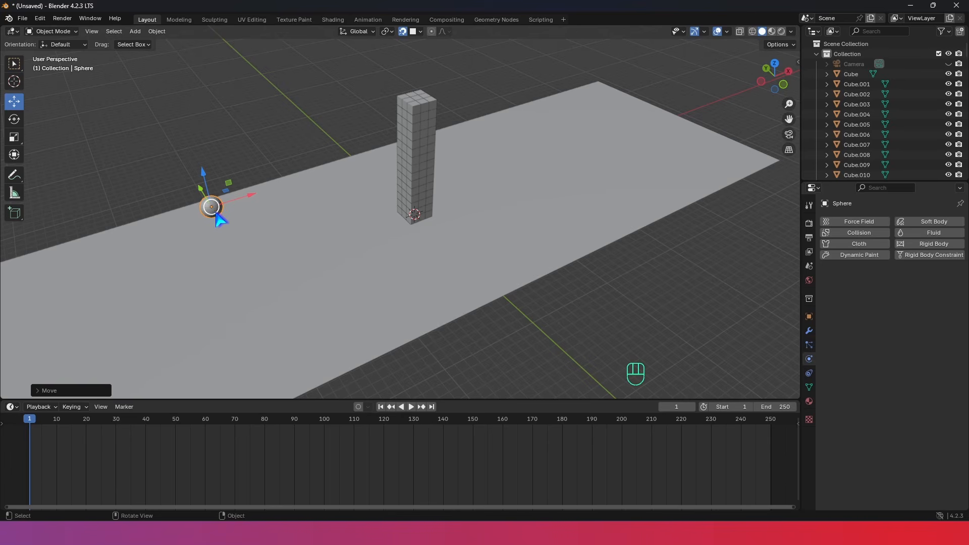
left_click(923, 244)
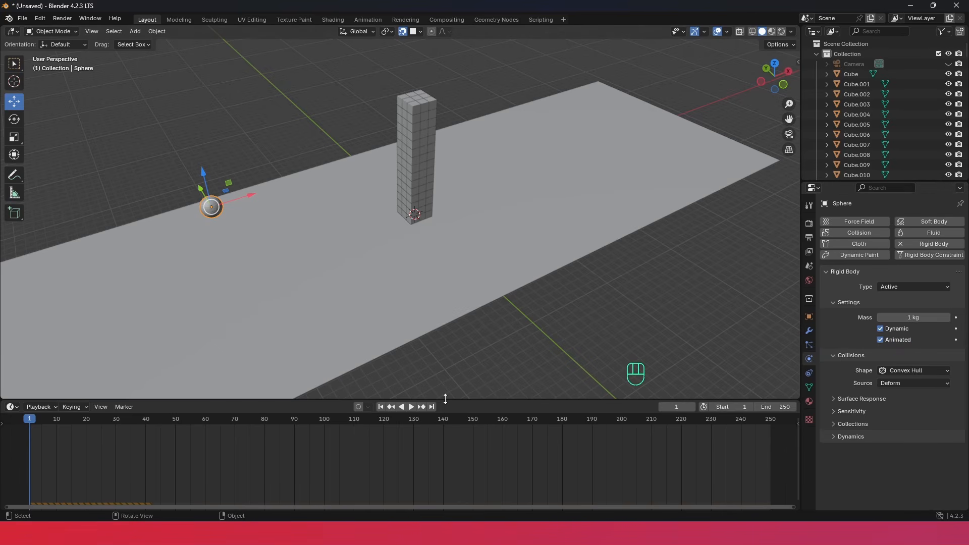
left_click_drag(445, 399, 442, 379)
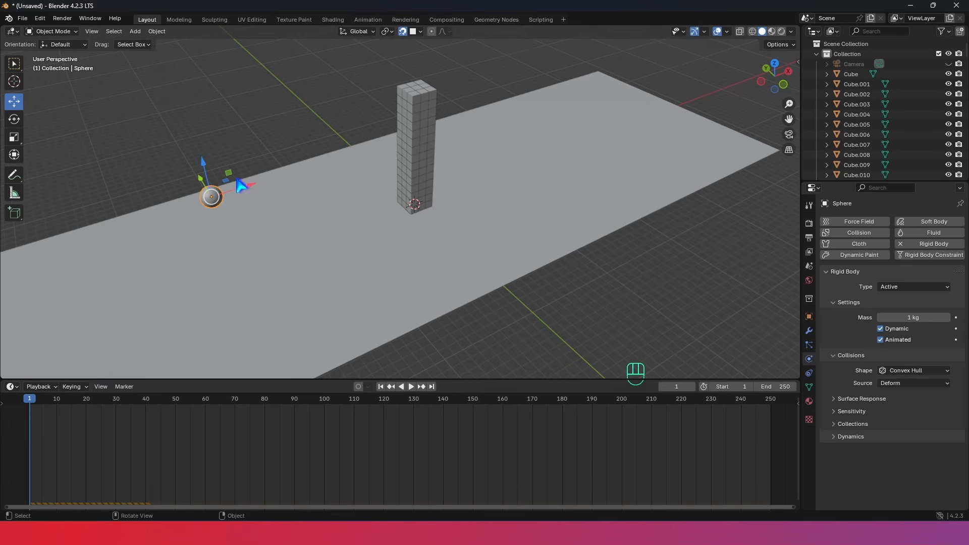
key("k")
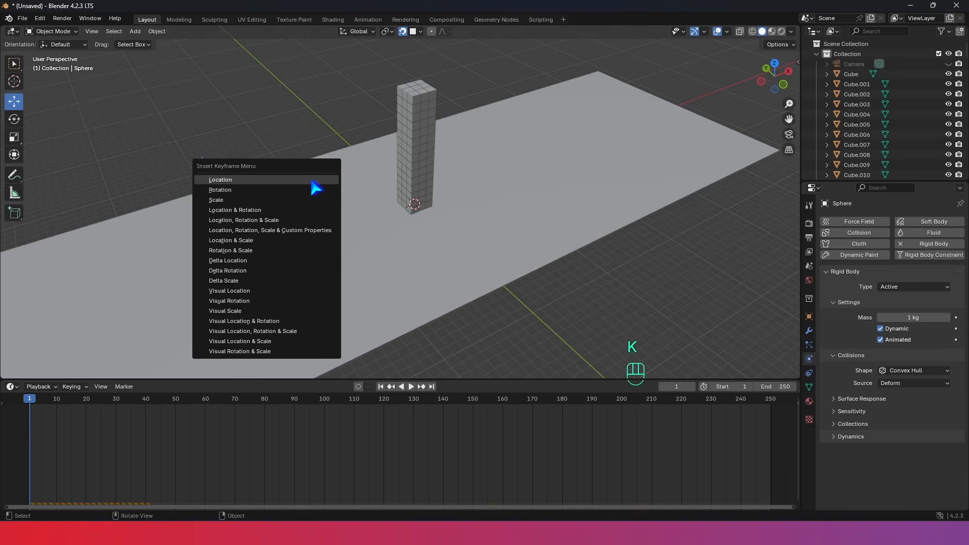
left_click(256, 181)
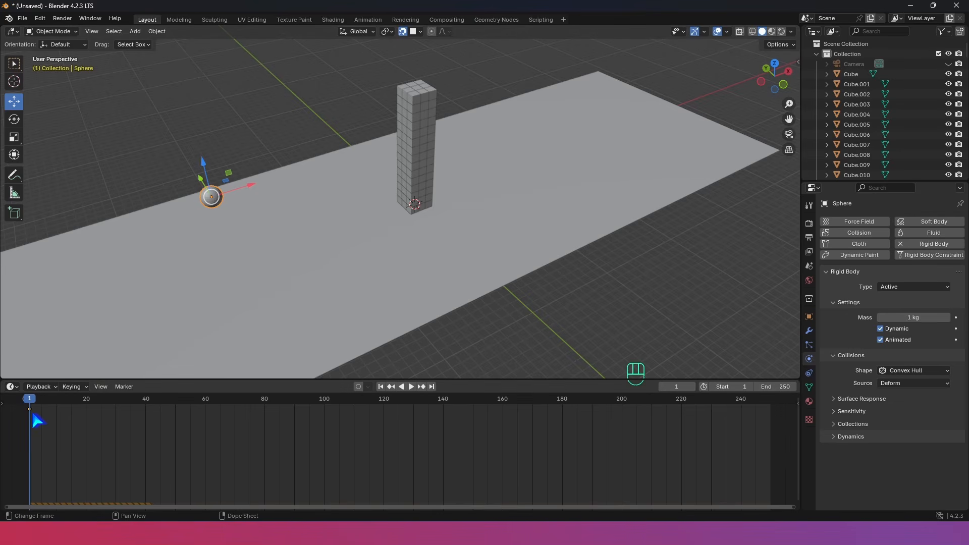
- At frame 80, move the sphere along X past the tower, lower it slightly, and keyframe its location
left_click(265, 402)
middle_click_drag(276, 364, 266, 202)
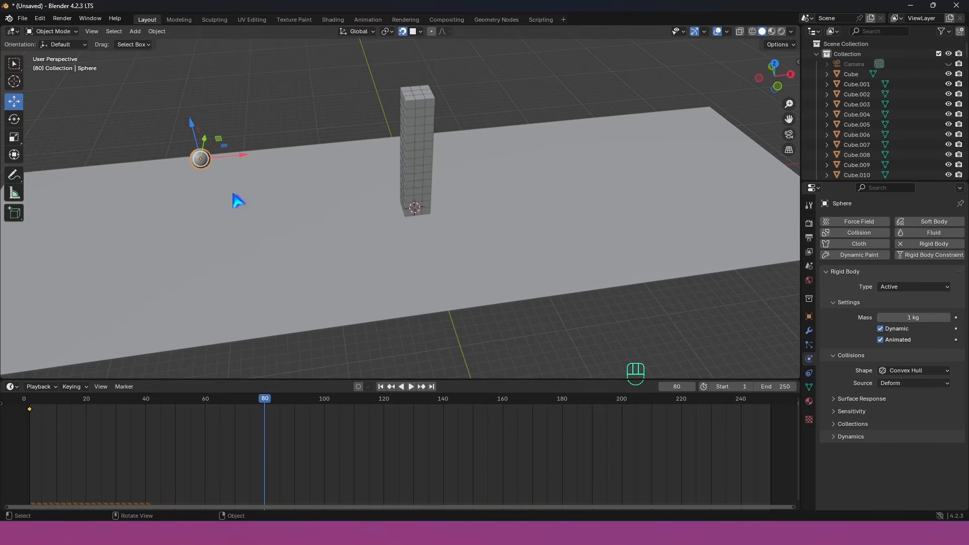
key("KP_1")
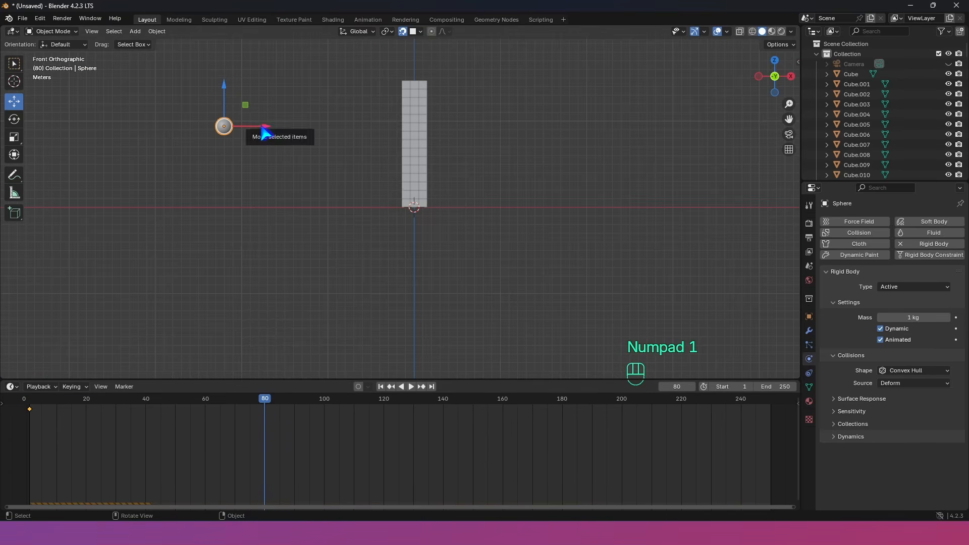
left_click_drag(260, 131, 616, 119)
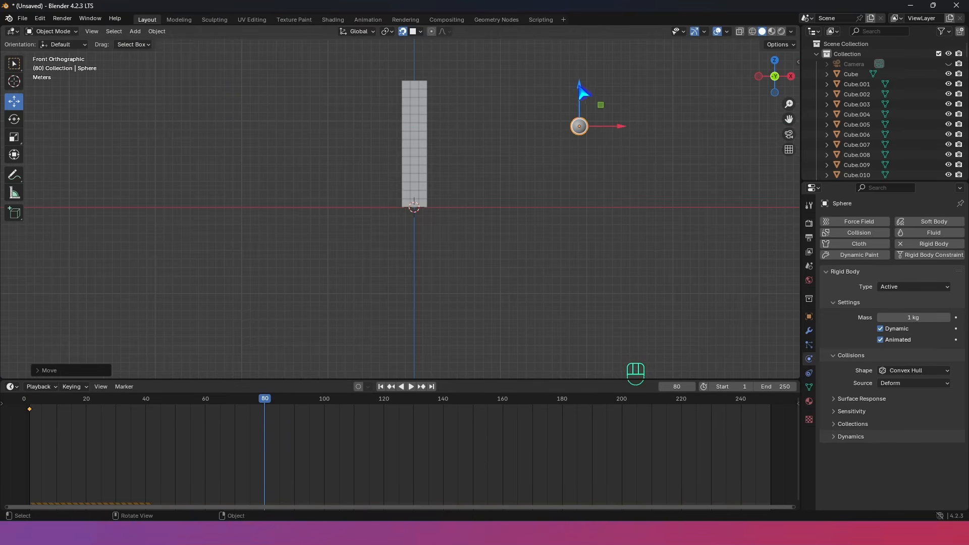
left_click_drag(583, 93, 596, 135)
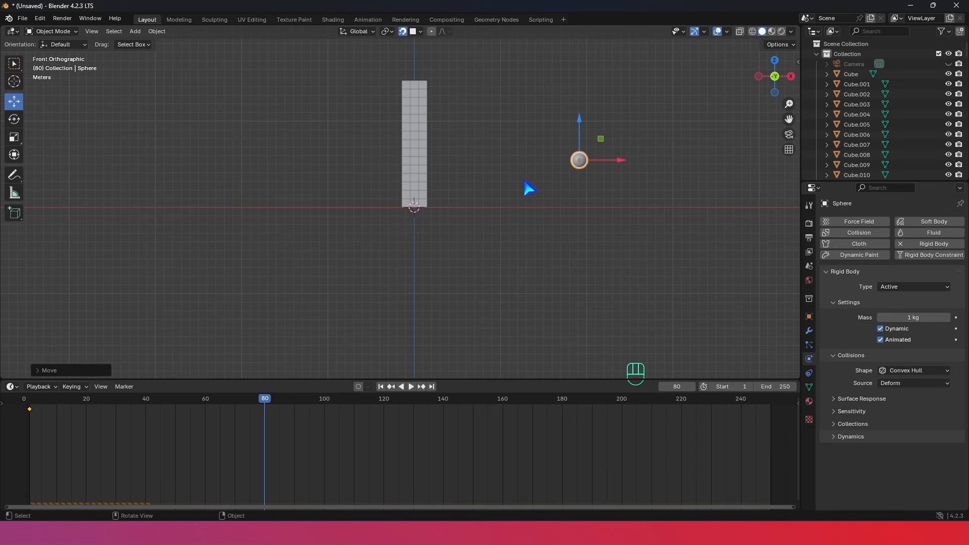
key("i")
middle_click_drag(526, 222, 402, 311)
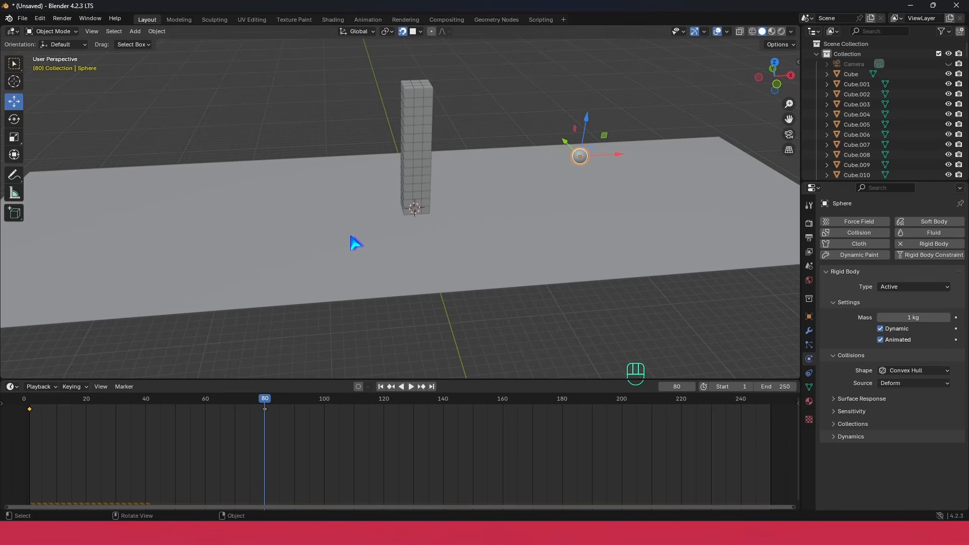
key("k")
- Play the simulation from frame 1 to watch the sphere hit the tower, and return to the first frame
left_click(382, 387)
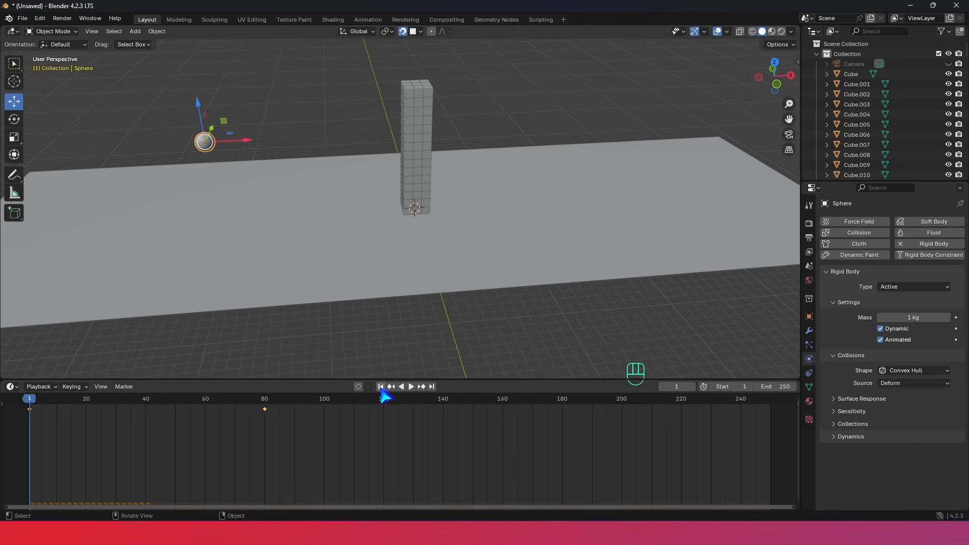
left_click(411, 387)
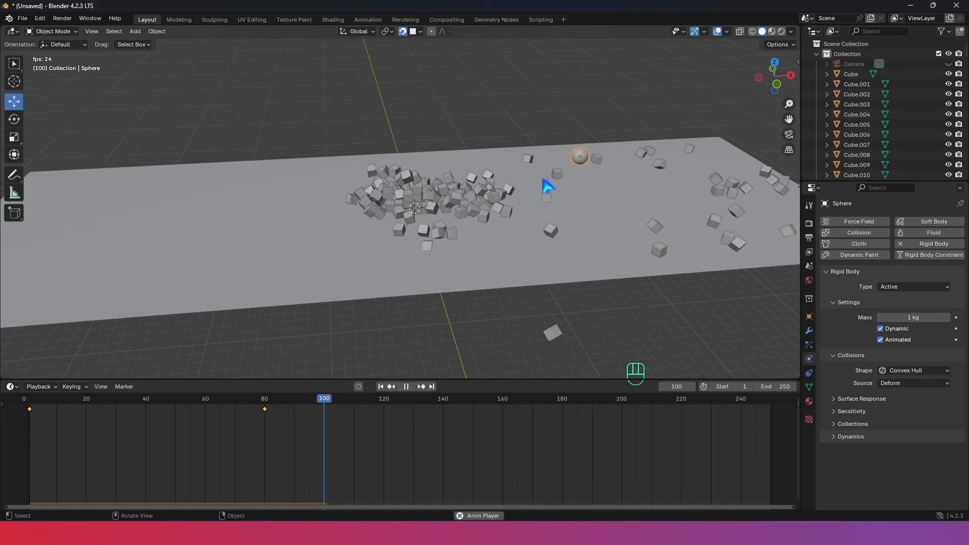
key("space")
left_click(381, 387)
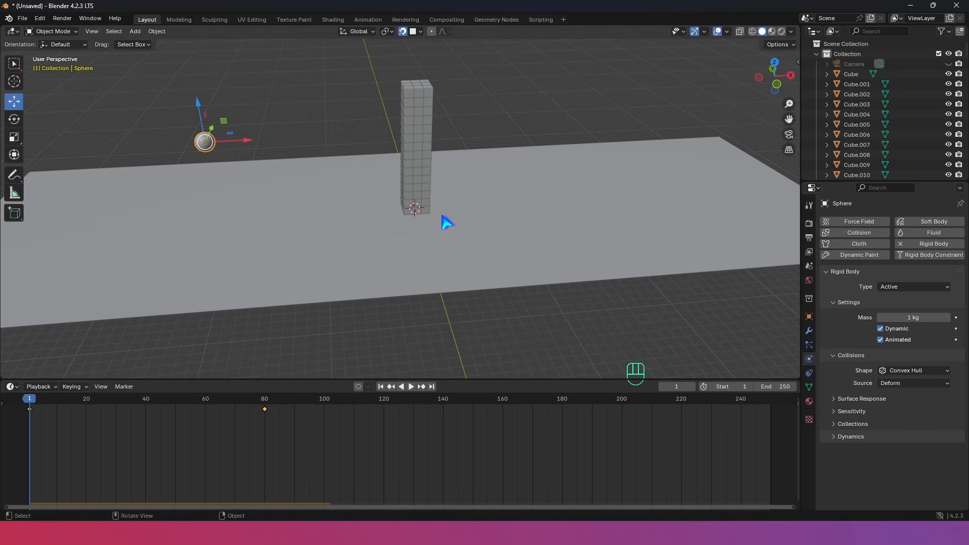
- In front view, select all the tower's cubes and duplicate them along negative X, between the sphere and the original tower
key("KP_1")
left_click_drag(378, 72, 447, 208)
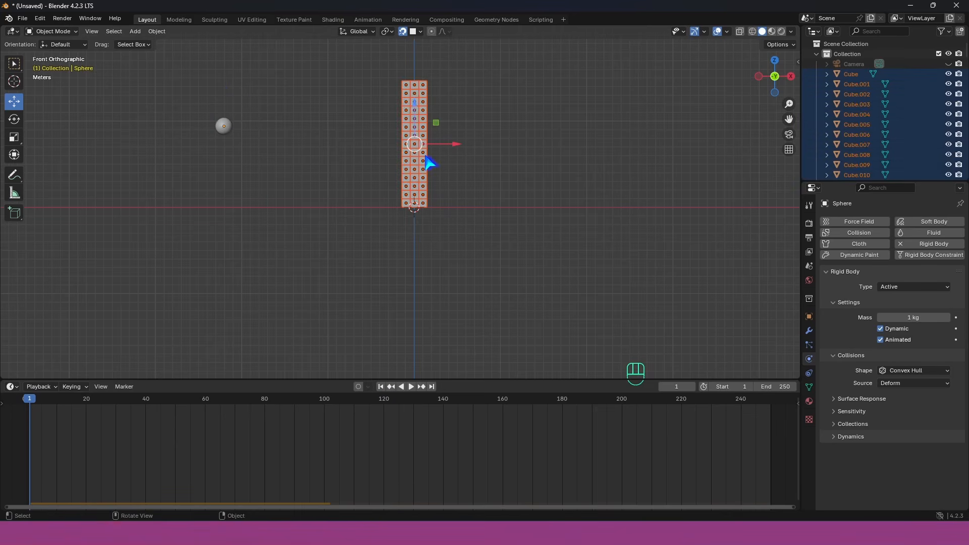
key("shift+d")
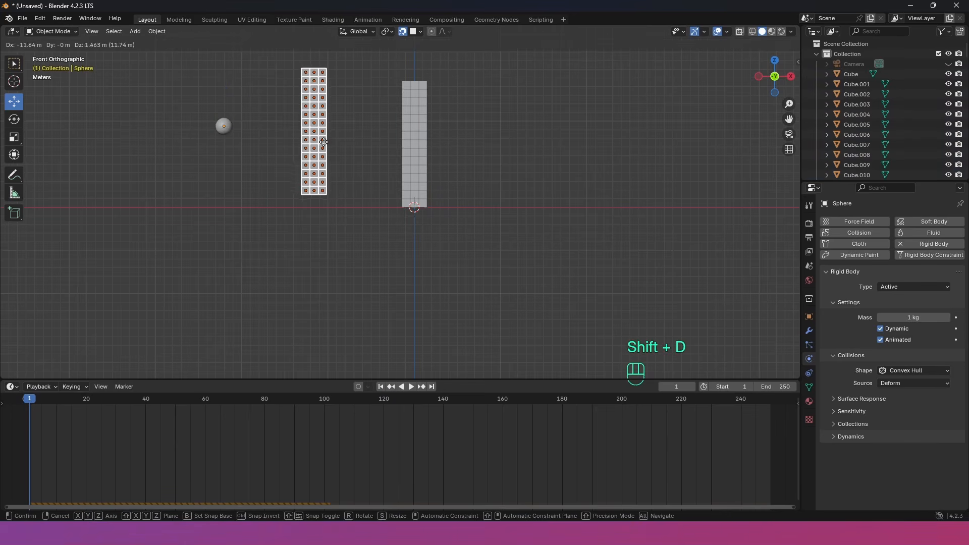
key("x")
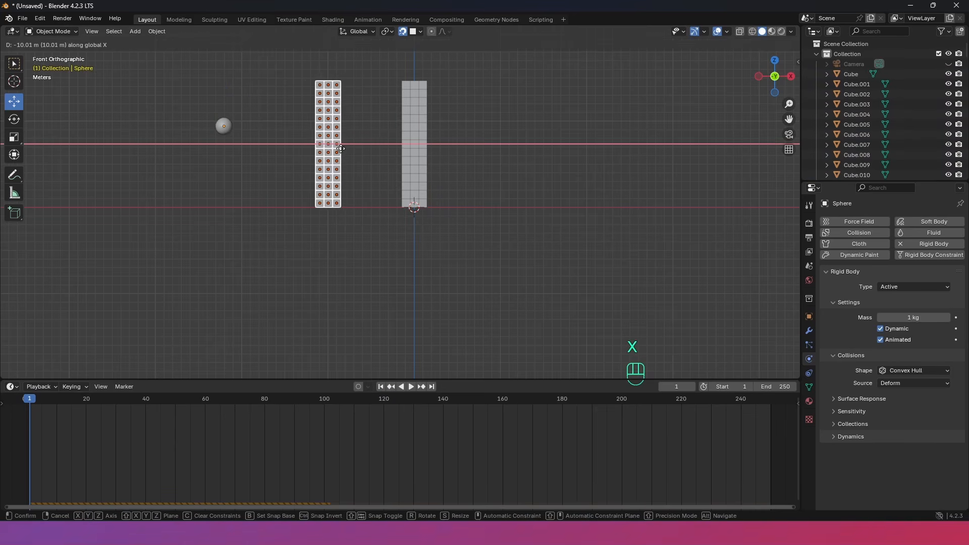
left_click(347, 148)
- Duplicate the copied tower about 18 m along positive X, to the far side of the original tower
key("shift+d")
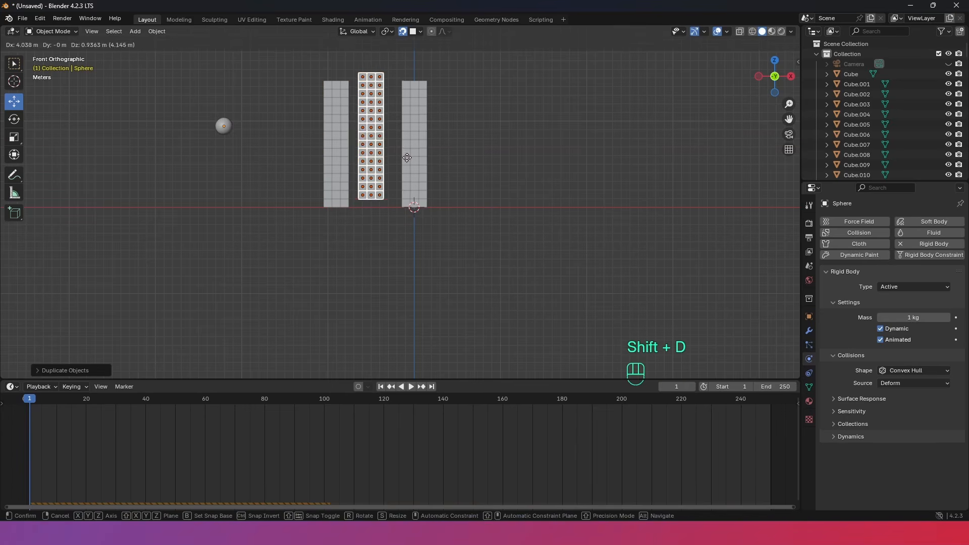
key("x")
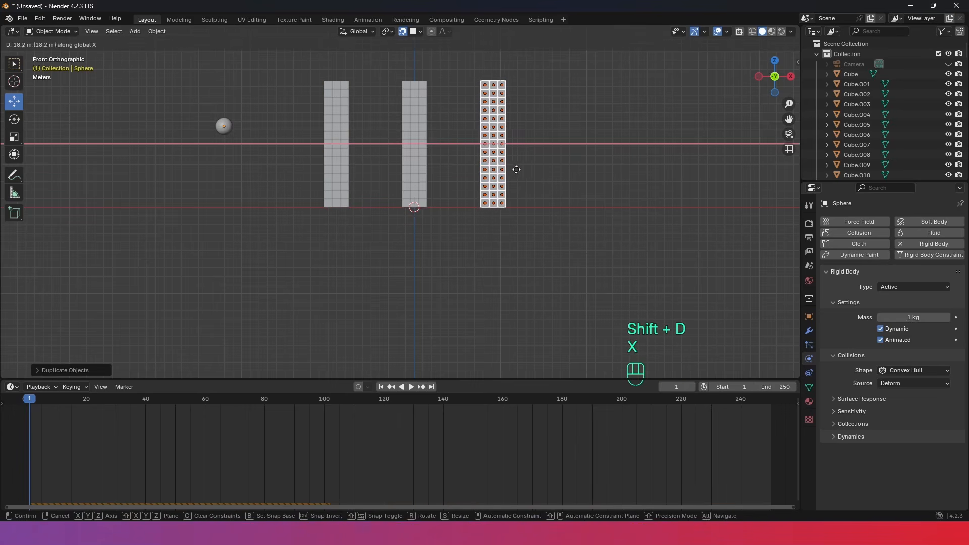
left_click(525, 170)
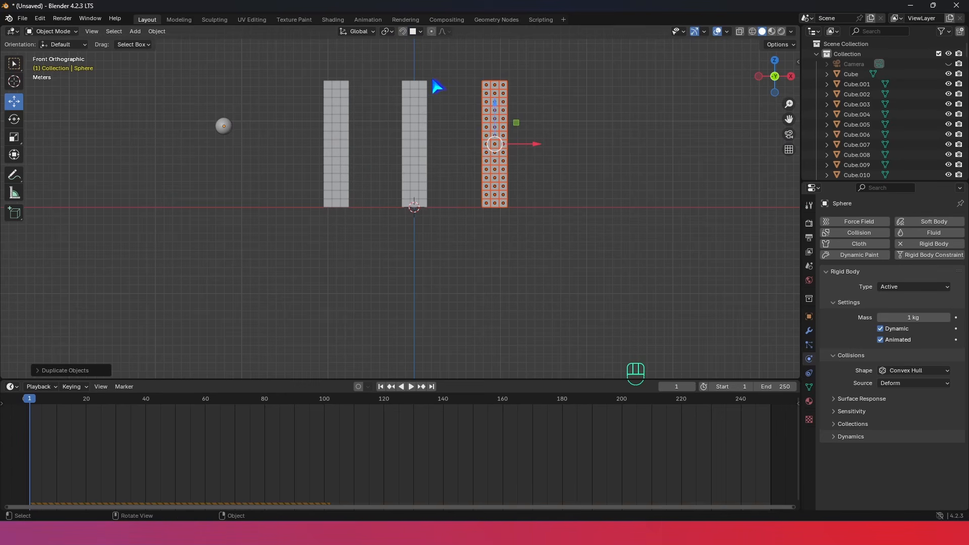
- Play and replay the simulation to examine how the sphere knocks through the three towers
middle_click_drag(437, 89, 429, 307)
key("space")
key("space")
key("space")
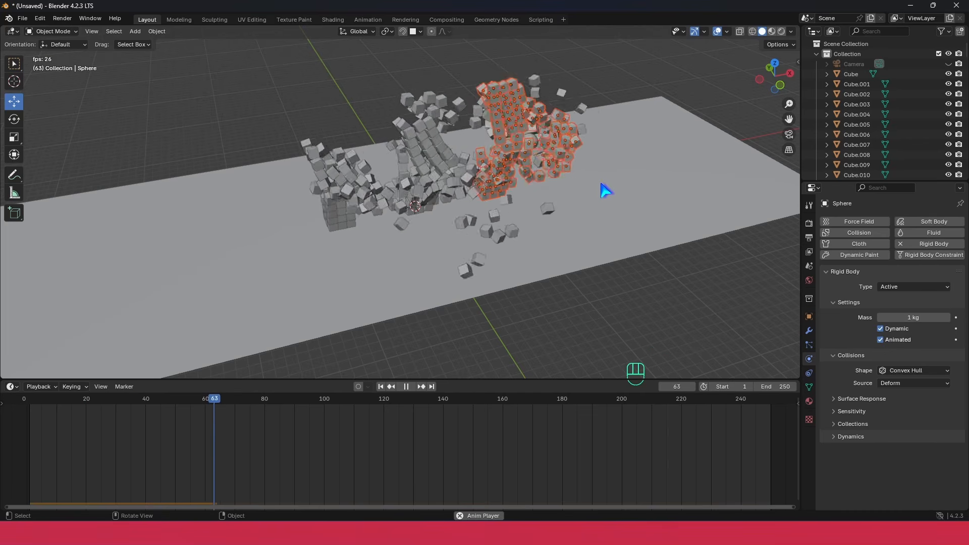
key("space")
key("space")
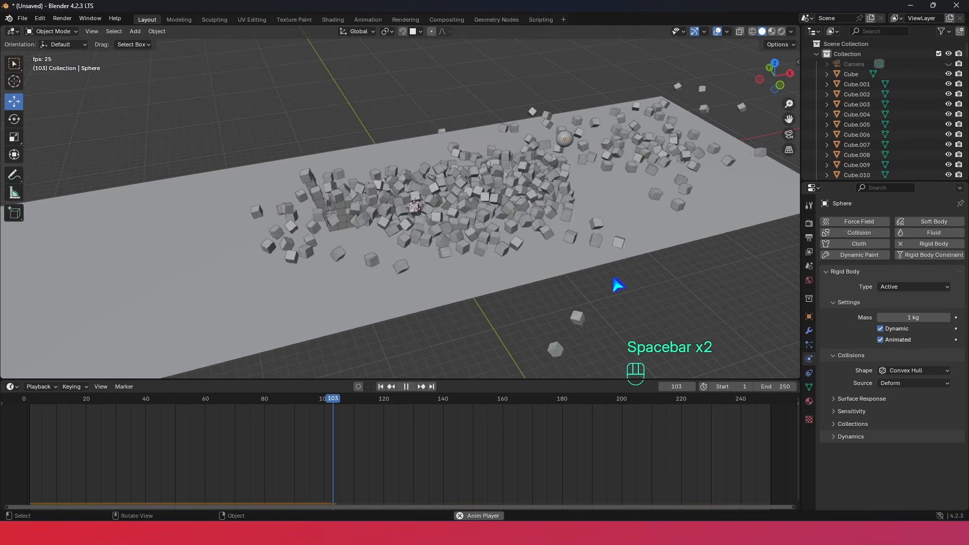
key("space")
left_click(381, 386)
left_click(411, 387)
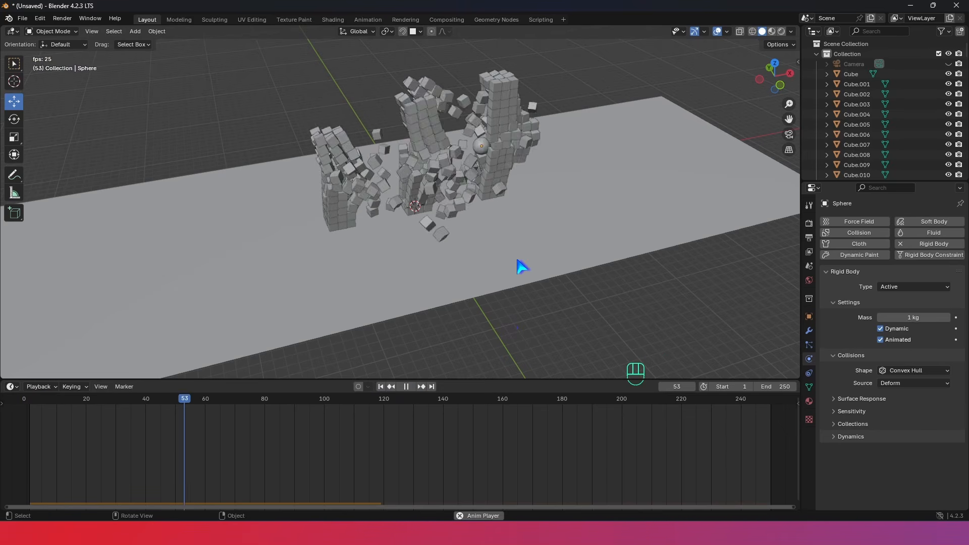
key("space")
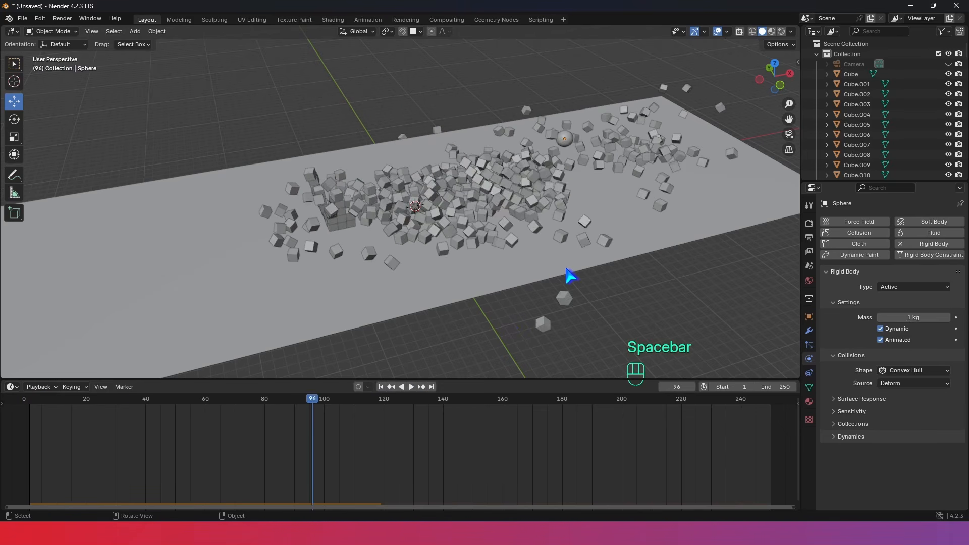
key("space")
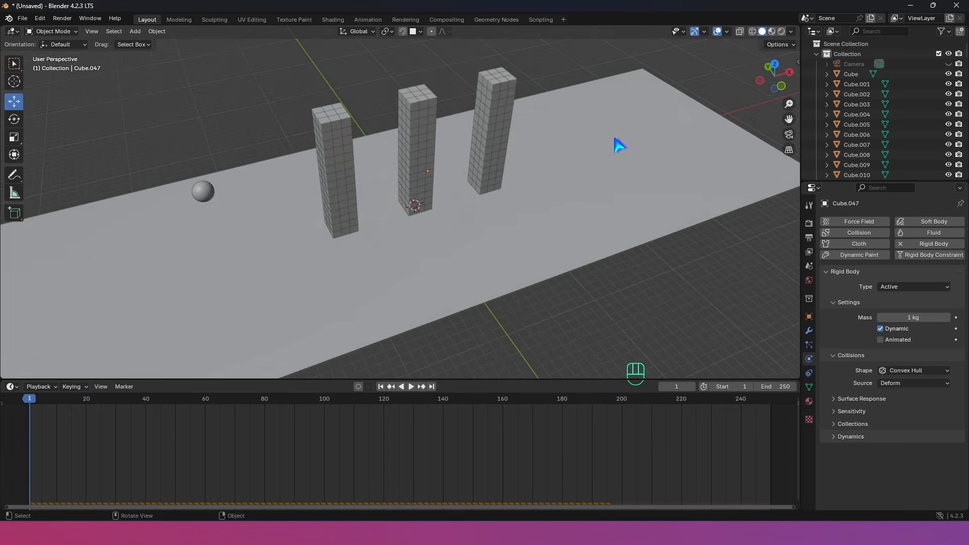
left_click(911, 371)
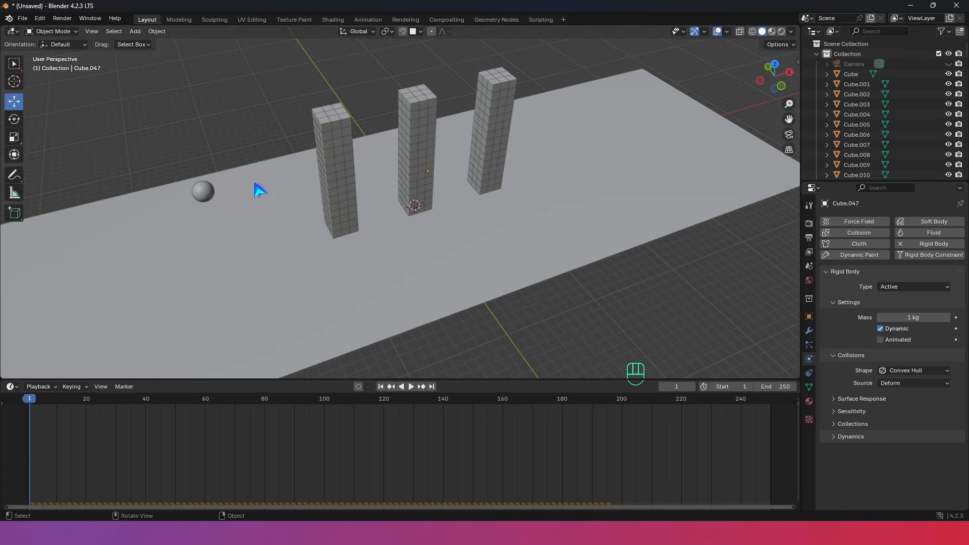
- Give the sphere a new material with a bright green base color and display the viewport in Material Preview
left_click(206, 192)
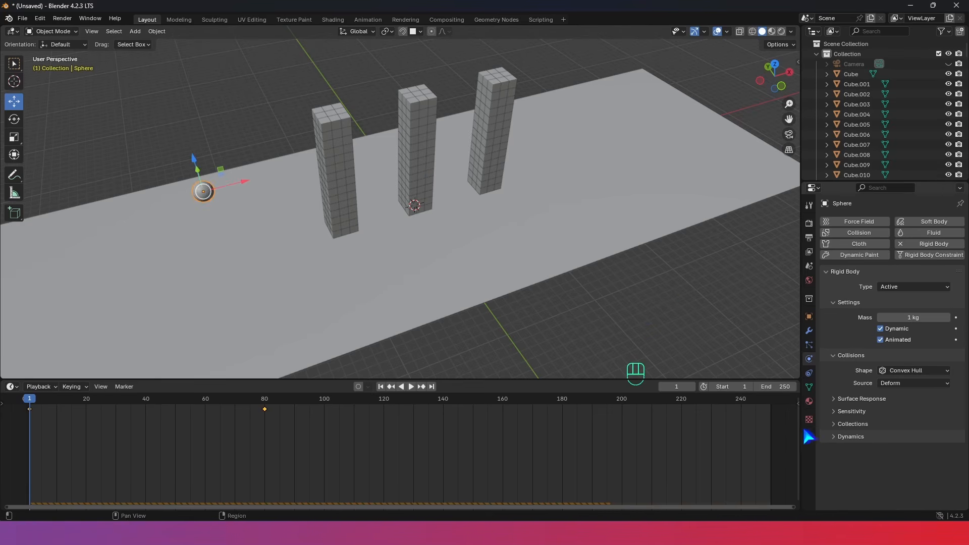
left_click(809, 401)
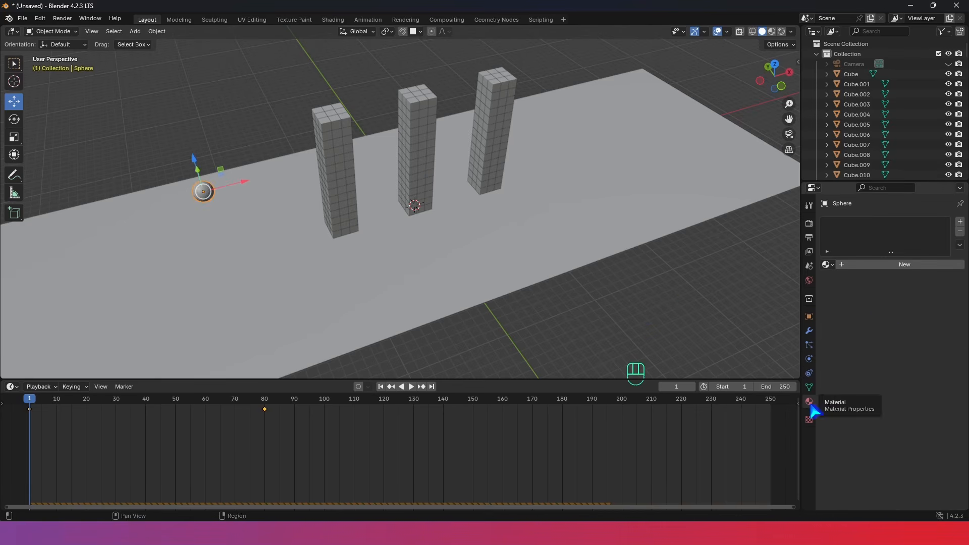
left_click(897, 264)
left_click(919, 329)
left_click(869, 200)
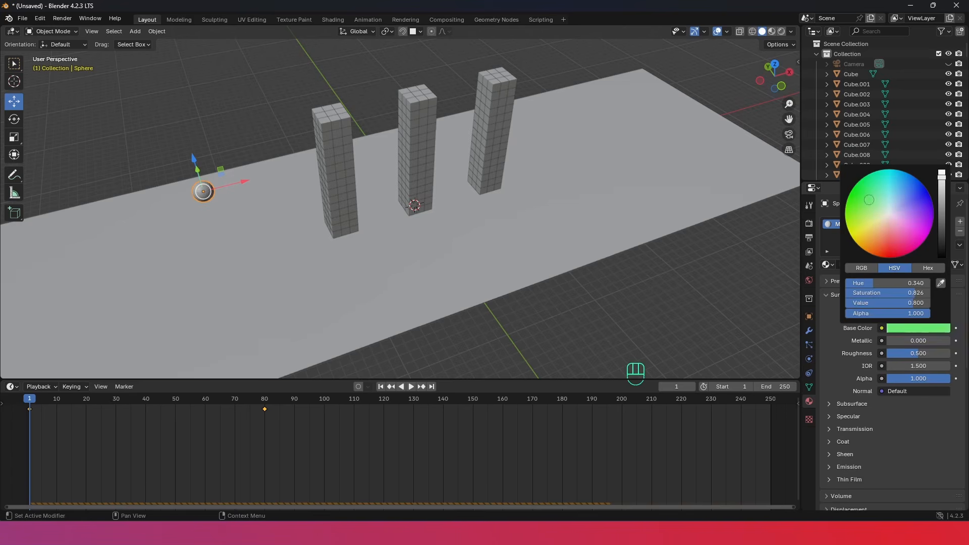
left_click_drag(869, 200, 859, 183)
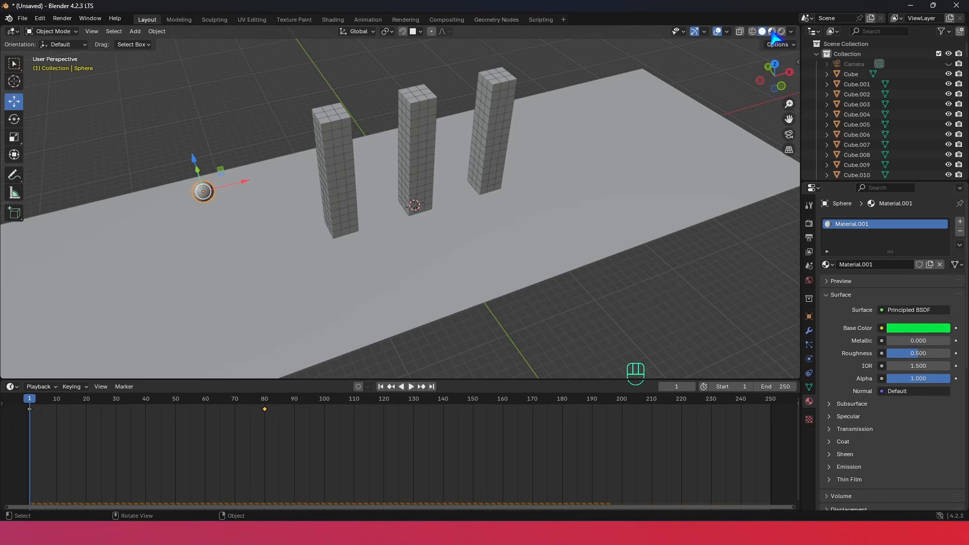
left_click(772, 33)
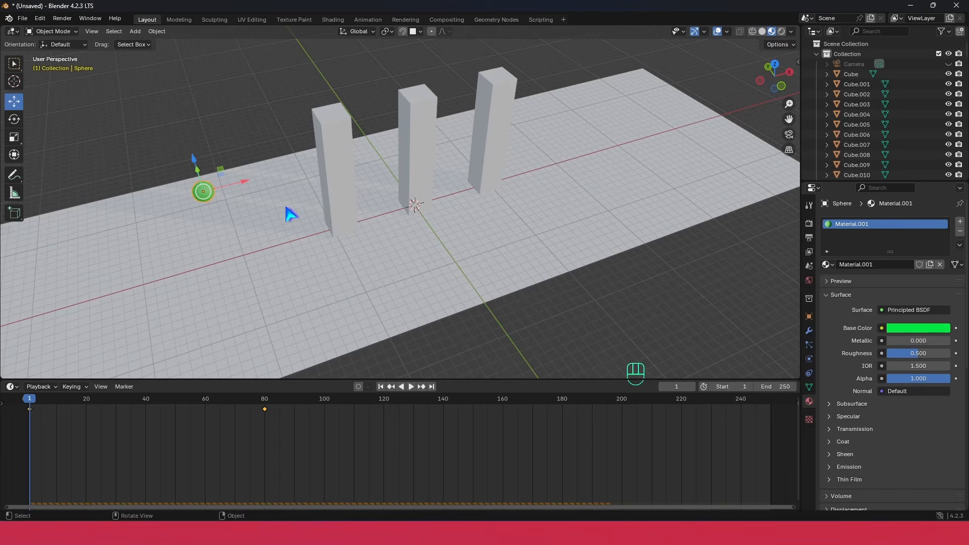